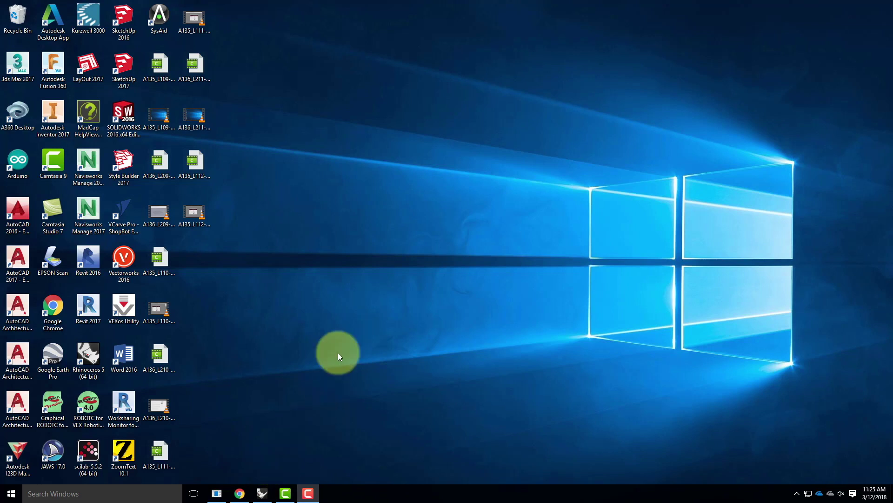
- Start SketchUp 2017 with the default template, dismiss the load errors and delete the standing human figure
{"action": "left_click", "coordinate": [119, 66]}
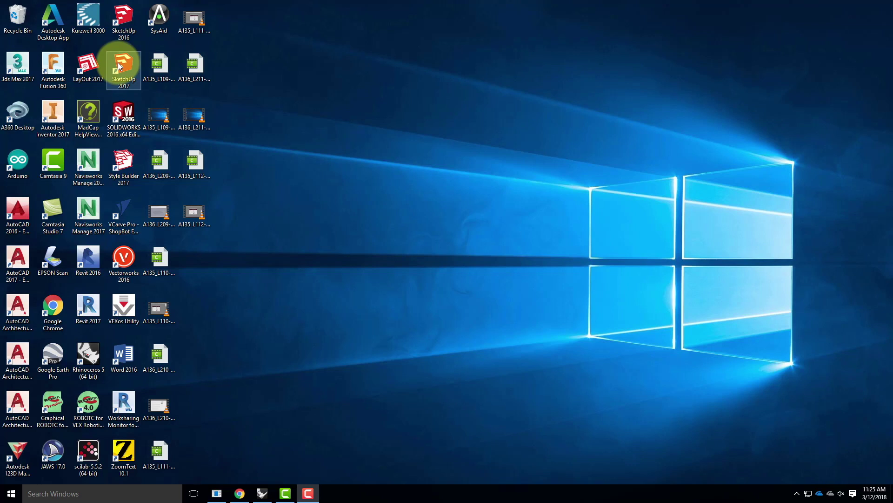
{"action": "double_click", "coordinate": [119, 65]}
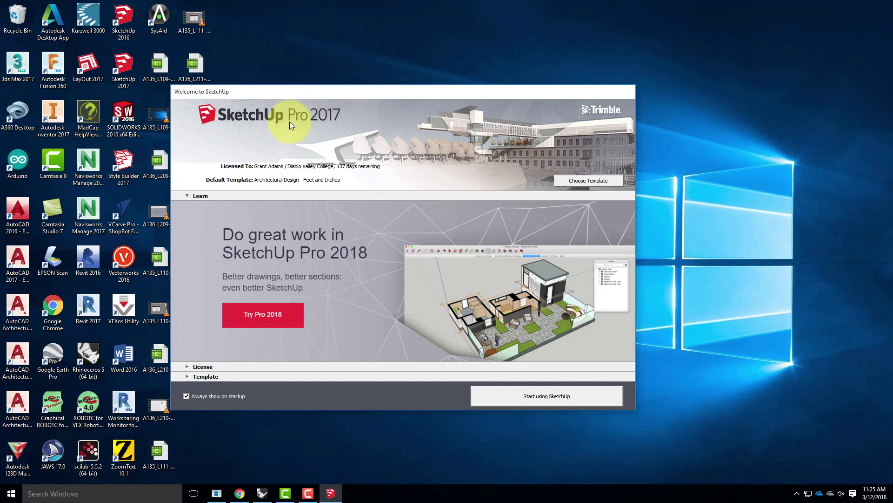
{"action": "left_click", "coordinate": [573, 401]}
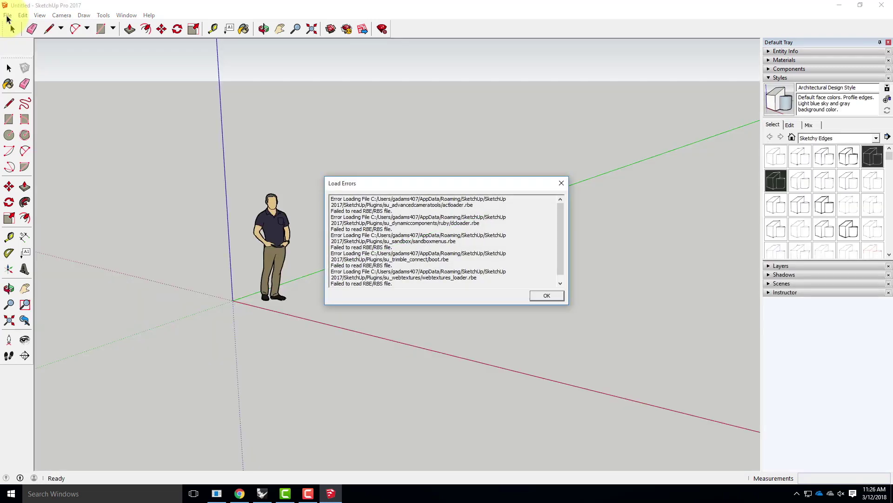
{"action": "left_click", "coordinate": [547, 294]}
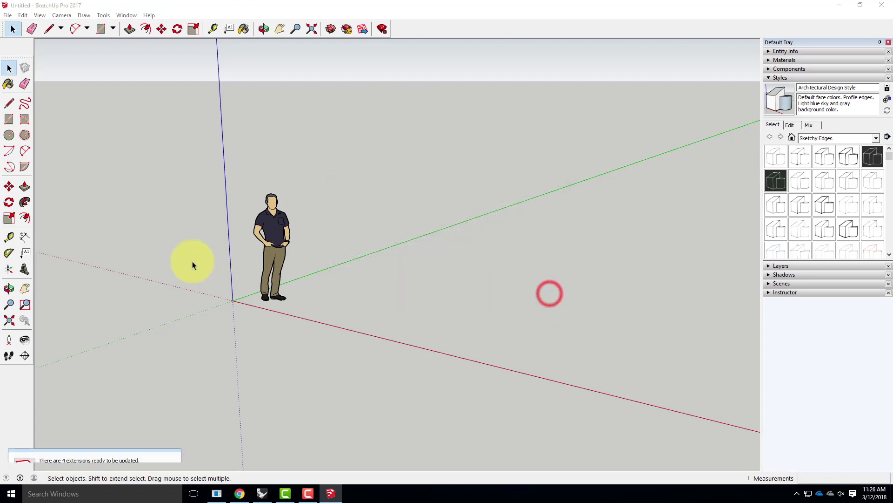
{"action": "left_click", "coordinate": [262, 225]}
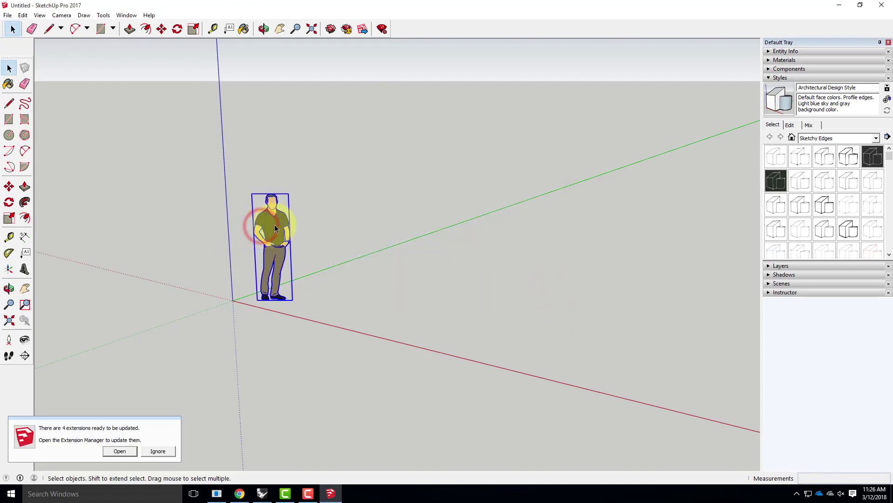
{"action": "key", "text": "Delete"}
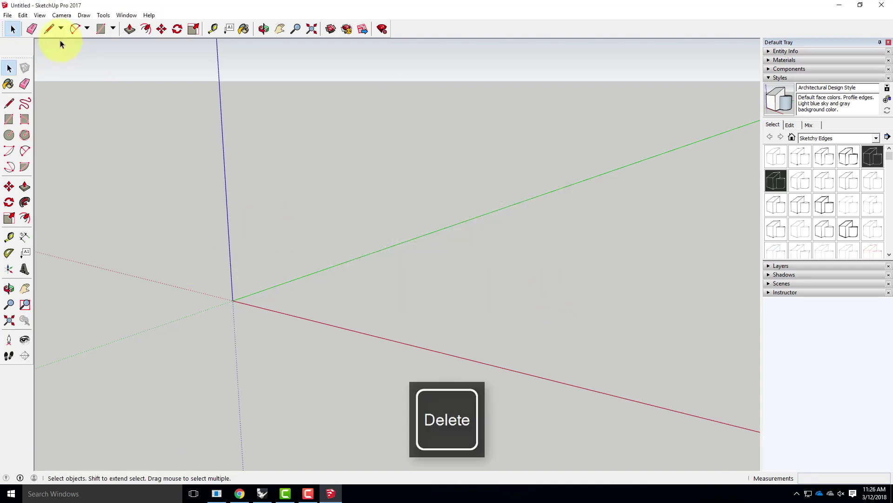
- Start adding a geo-location to the model and search the location map for Hawaii
{"action": "left_click", "coordinate": [7, 14]}
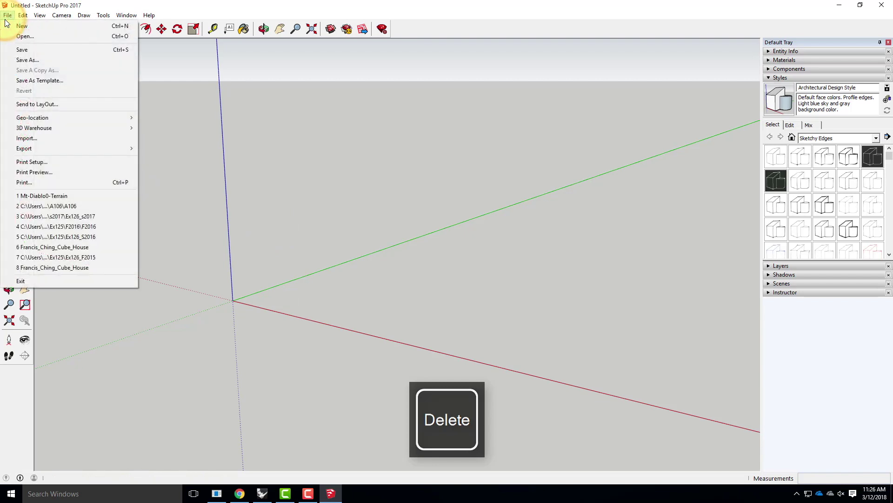
{"action": "mouse_move", "coordinate": [33, 117]}
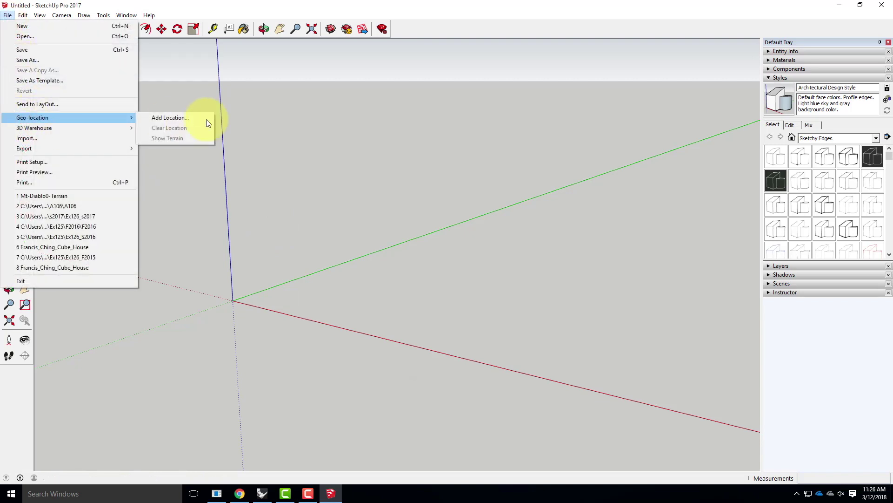
{"action": "left_click", "coordinate": [175, 117]}
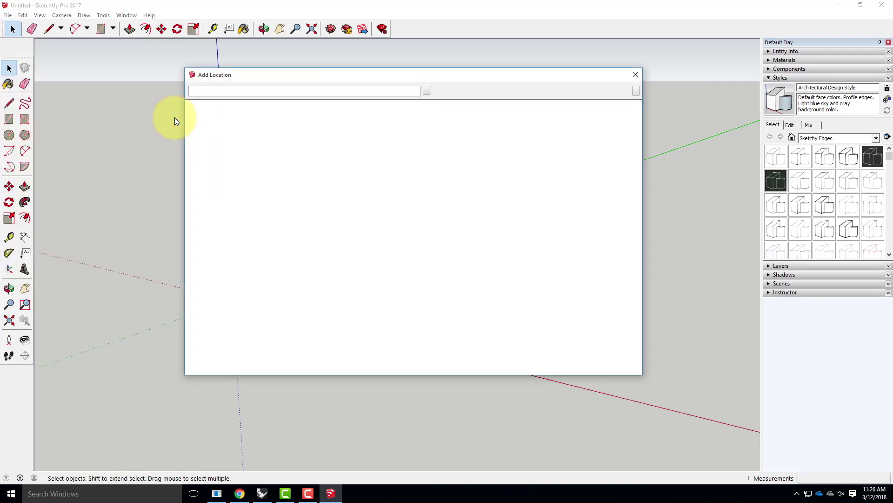
{"action": "left_click", "coordinate": [216, 93]}
{"action": "type", "text": "Hawaii"}
{"action": "key", "text": "Return"}
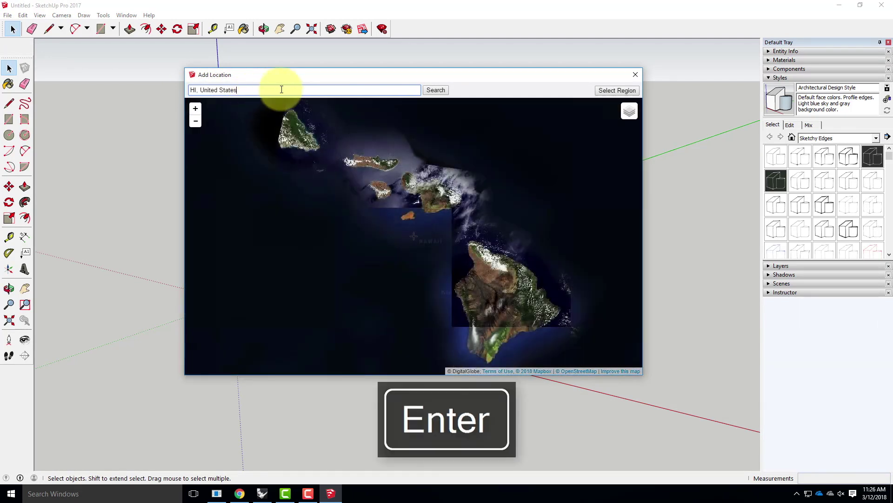
- Frame the location map closely on the hillside with the pale bare slope inland of Kailua-Kona on the Big Island
{"action": "scroll", "coordinate": [501, 298], "scroll_direction": "up", "scroll_amount": 1}
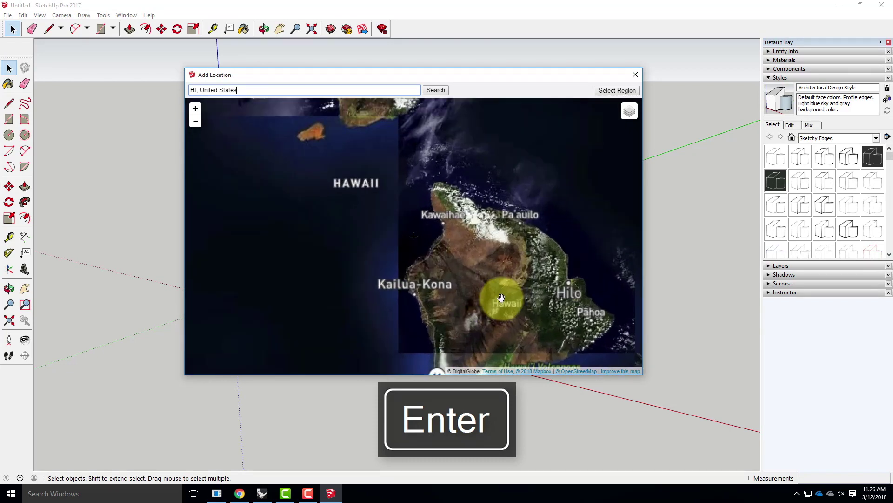
{"action": "scroll", "coordinate": [501, 298], "scroll_direction": "up", "scroll_amount": 1}
{"action": "scroll", "coordinate": [407, 212], "scroll_direction": "up", "scroll_amount": 2}
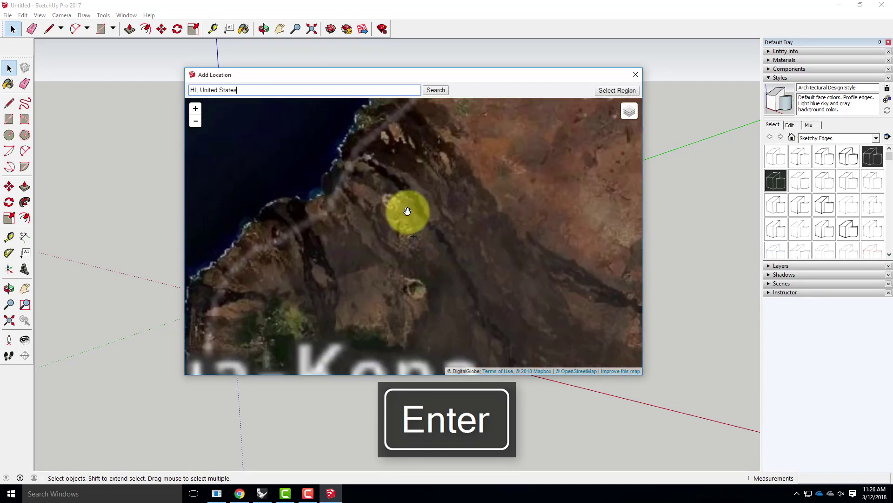
{"action": "scroll", "coordinate": [407, 212], "scroll_direction": "up", "scroll_amount": 1}
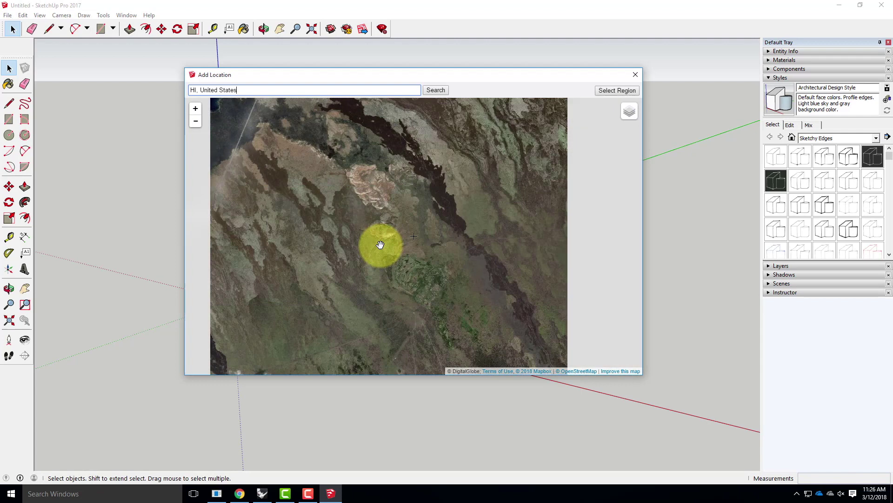
{"action": "left_click_drag", "start_coordinate": [402, 258], "coordinate": [403, 286]}
{"action": "scroll", "coordinate": [424, 232], "scroll_direction": "up", "scroll_amount": 1}
{"action": "scroll", "coordinate": [424, 233], "scroll_direction": "up", "scroll_amount": 1}
{"action": "scroll", "coordinate": [440, 263], "scroll_direction": "up", "scroll_amount": 1}
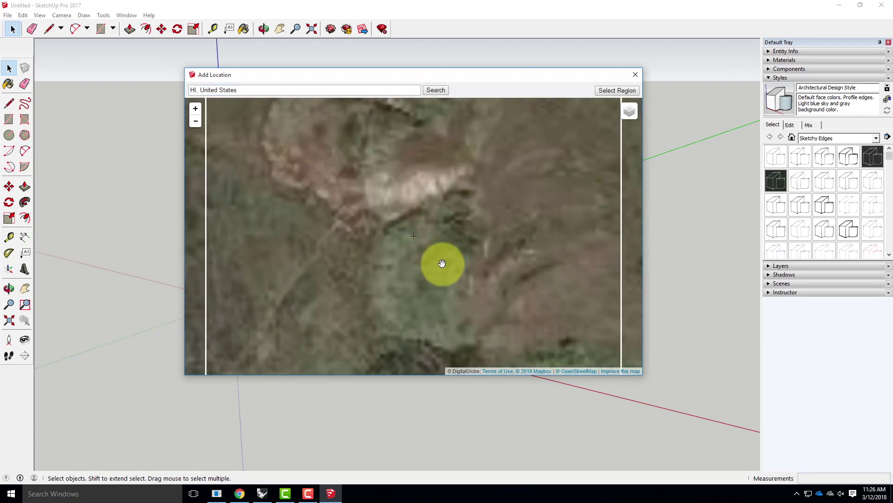
- Select a slightly wider map region around the hillside and grab it into the model as geo-located imagery
{"action": "left_click", "coordinate": [616, 91]}
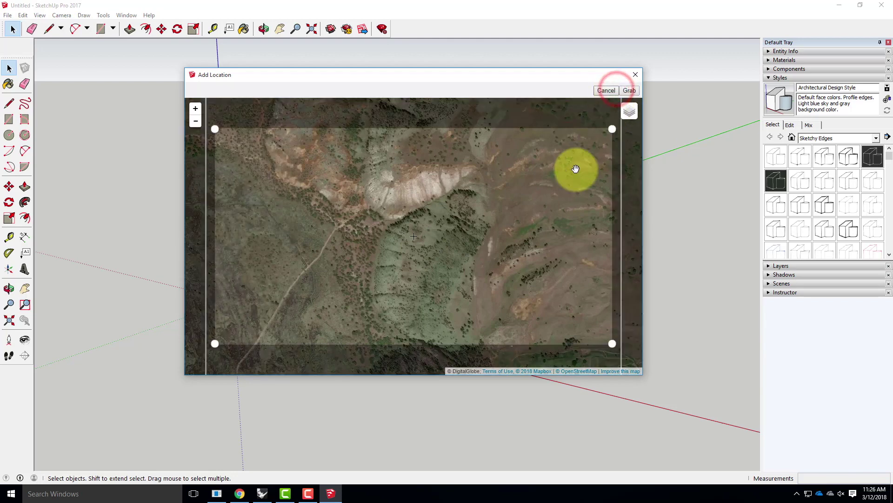
{"action": "left_click", "coordinate": [613, 91]}
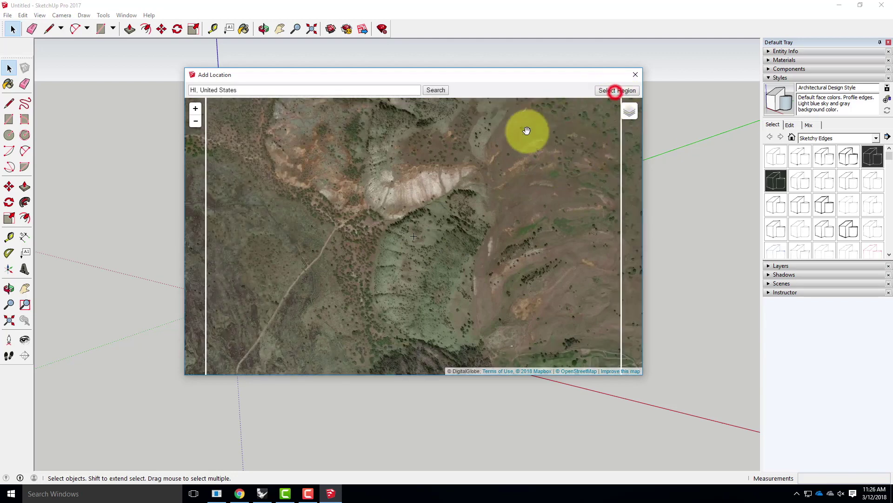
{"action": "scroll", "coordinate": [515, 134], "scroll_direction": "down", "scroll_amount": 1}
{"action": "left_click_drag", "start_coordinate": [452, 214], "coordinate": [407, 233]}
{"action": "left_click", "coordinate": [626, 87]}
{"action": "left_click", "coordinate": [625, 92]}
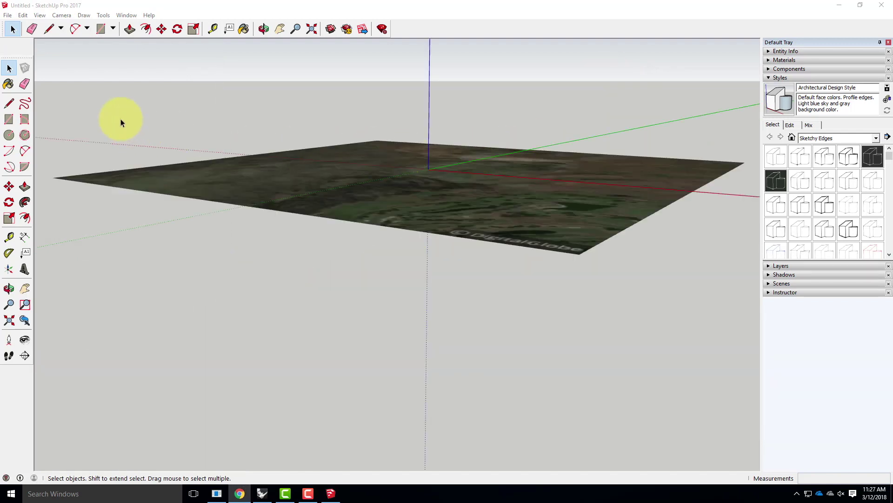
- Show the imported location as 3D terrain instead of flat imagery
{"action": "left_click", "coordinate": [23, 15]}
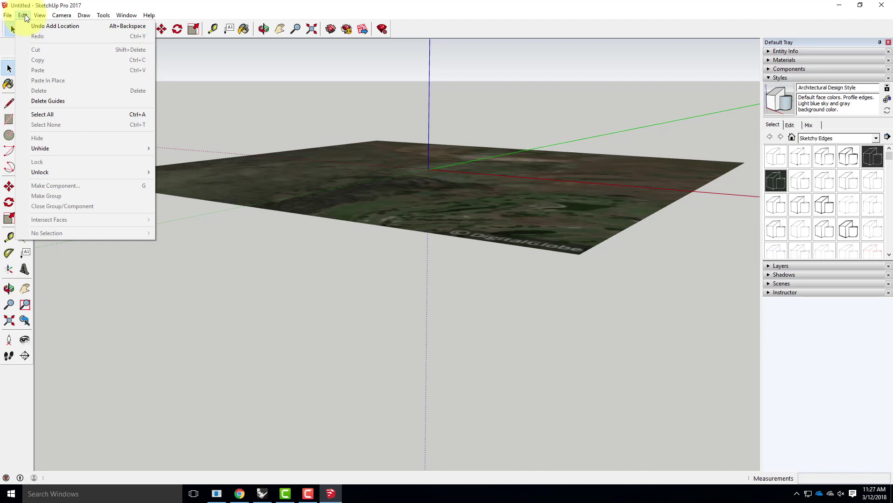
{"action": "mouse_move", "coordinate": [8, 16]}
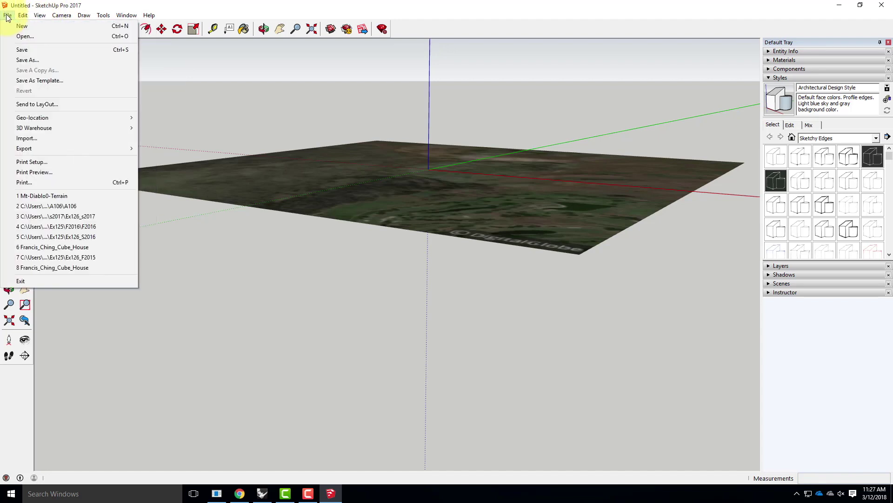
{"action": "mouse_move", "coordinate": [57, 116]}
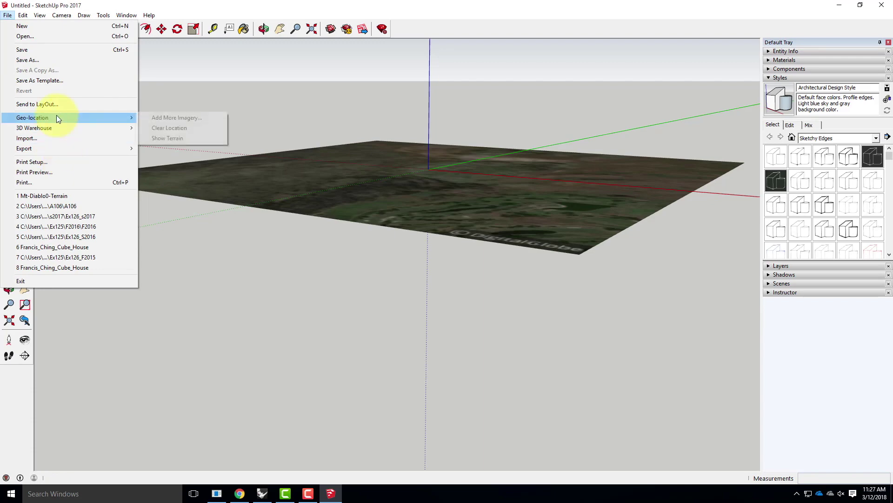
{"action": "left_click", "coordinate": [172, 138]}
{"action": "left_click", "coordinate": [324, 122]}
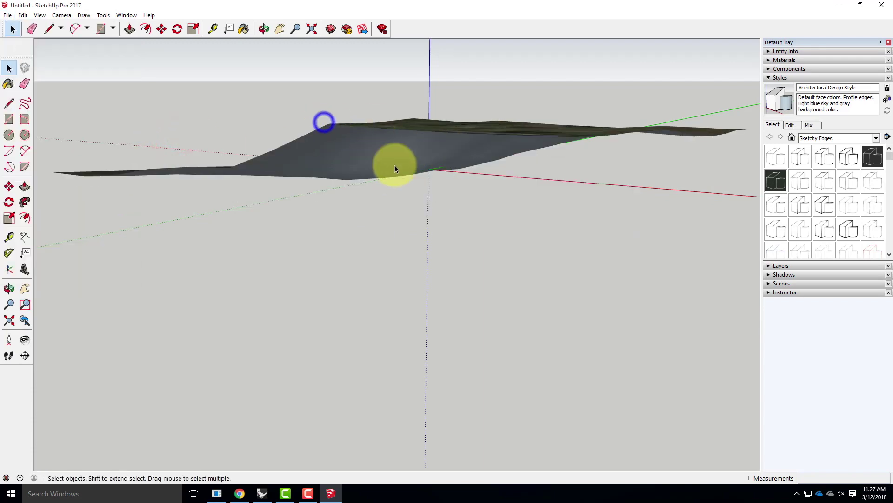
{"action": "middle_click_drag", "start_coordinate": [289, 143], "coordinate": [632, 203]}
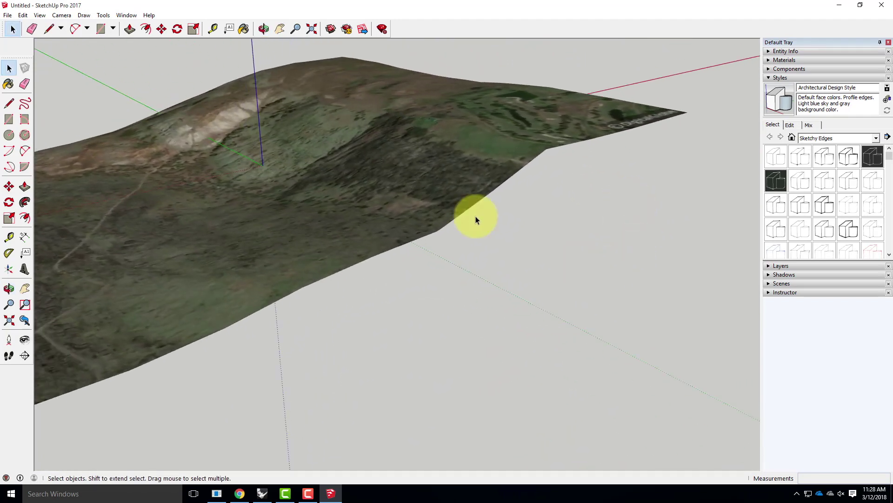
{"action": "left_click", "coordinate": [7, 15]}
{"action": "left_click", "coordinate": [13, 25]}
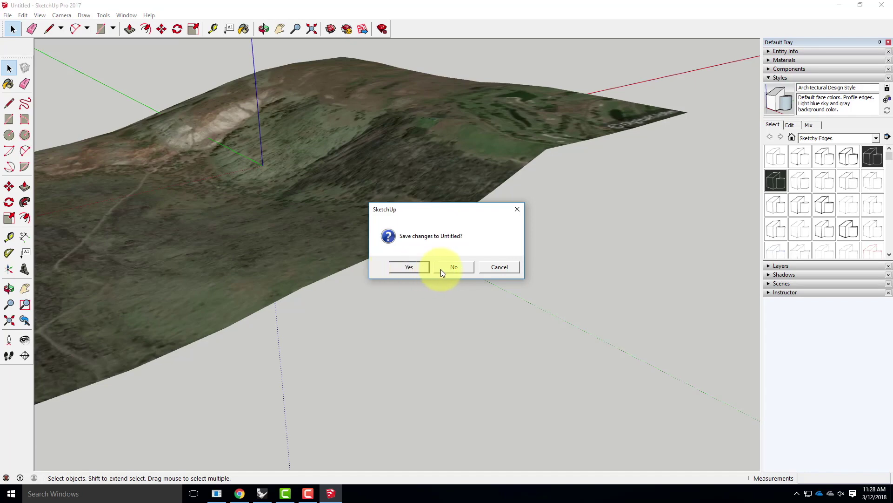
{"action": "left_click", "coordinate": [507, 267]}
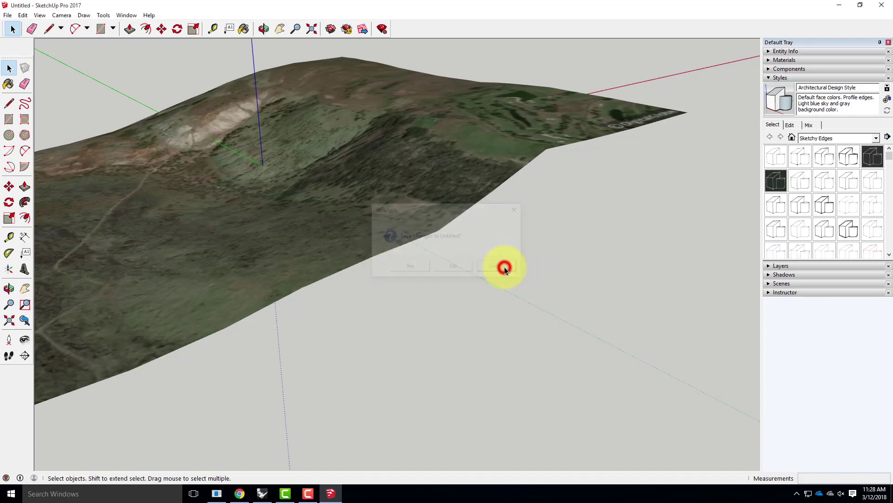
{"action": "left_click", "coordinate": [843, 9]}
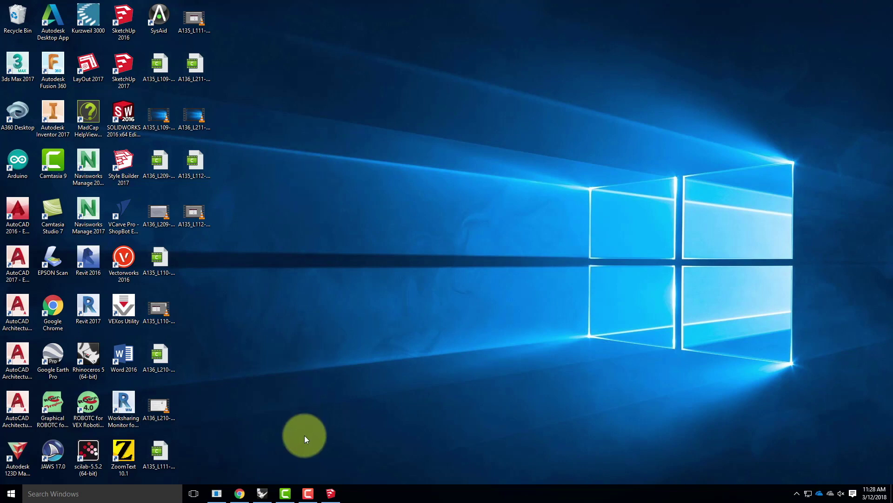
{"action": "left_click", "coordinate": [262, 493]}
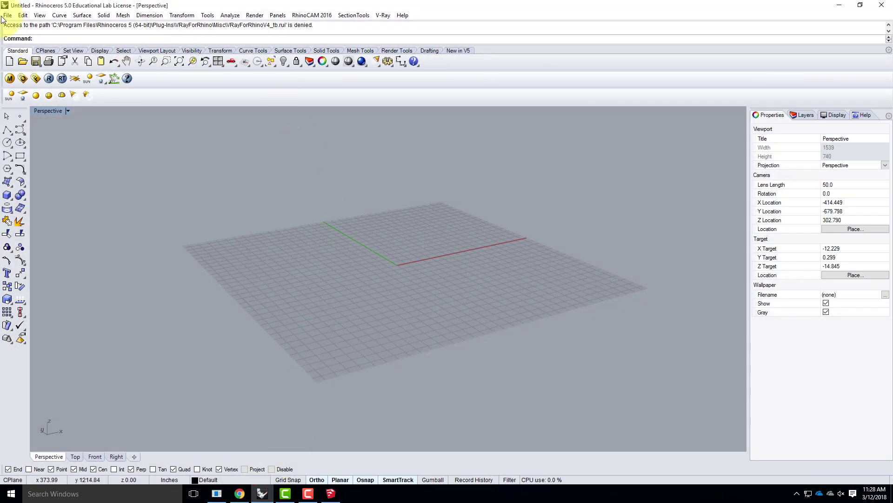
{"action": "left_click", "coordinate": [333, 491]}
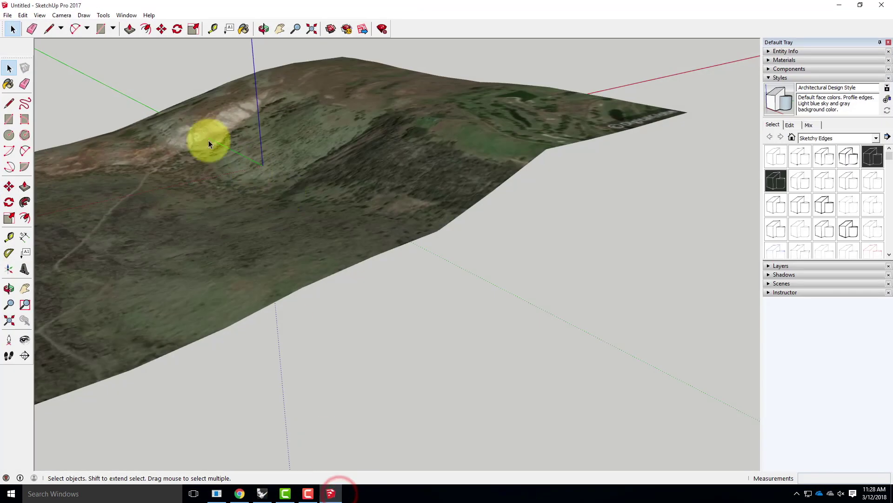
- Check which SketchUp version formats are offered for saving the terrain model, and leave without saving
{"action": "left_click", "coordinate": [8, 15]}
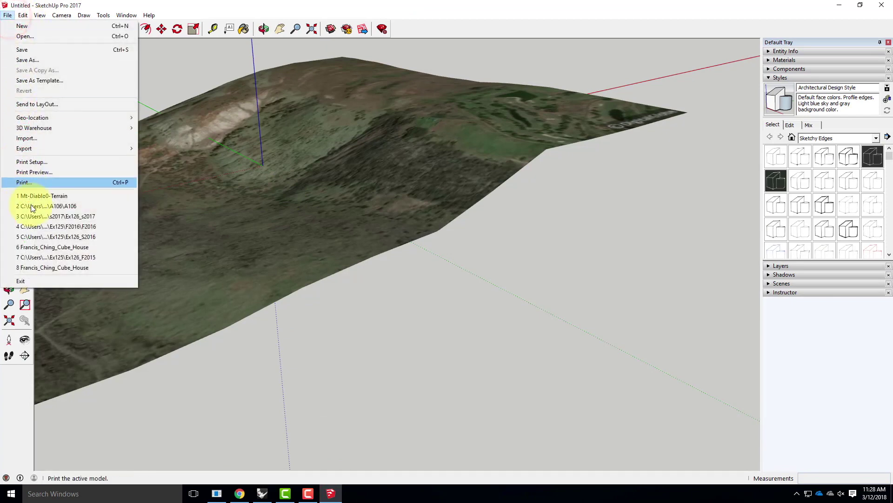
{"action": "left_click", "coordinate": [38, 59]}
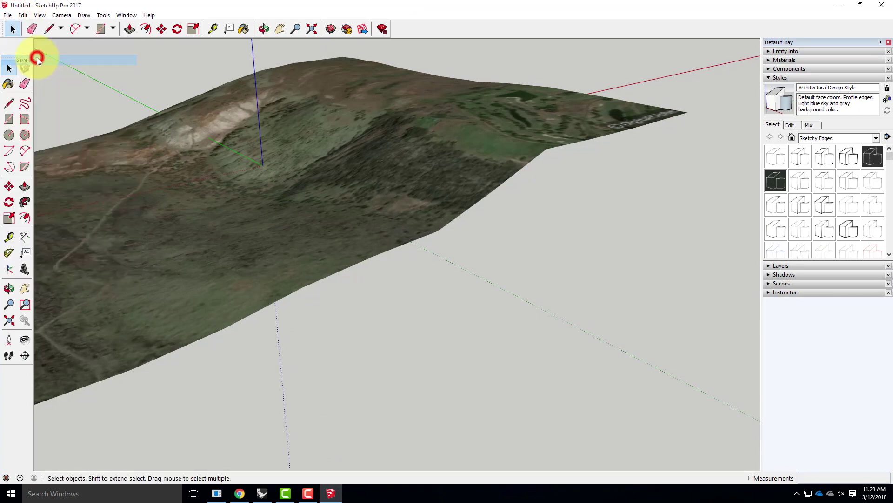
{"action": "left_click_drag", "start_coordinate": [255, 104], "coordinate": [322, 115]}
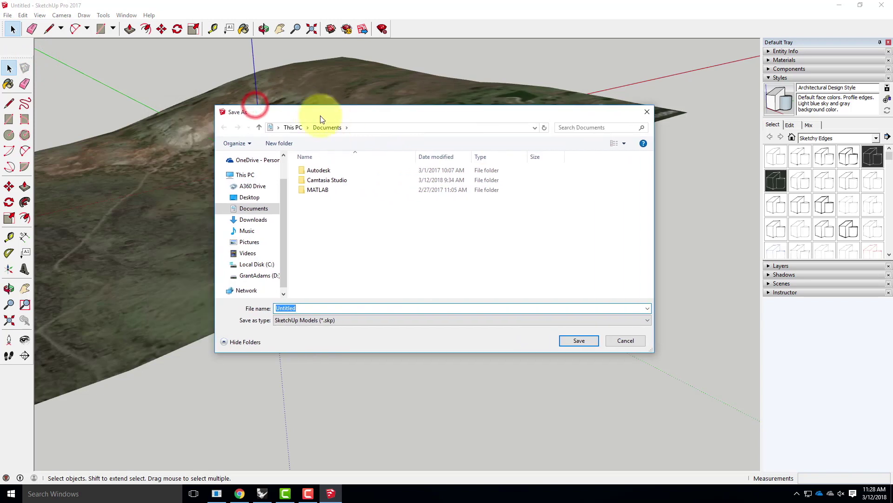
{"action": "left_click", "coordinate": [310, 323]}
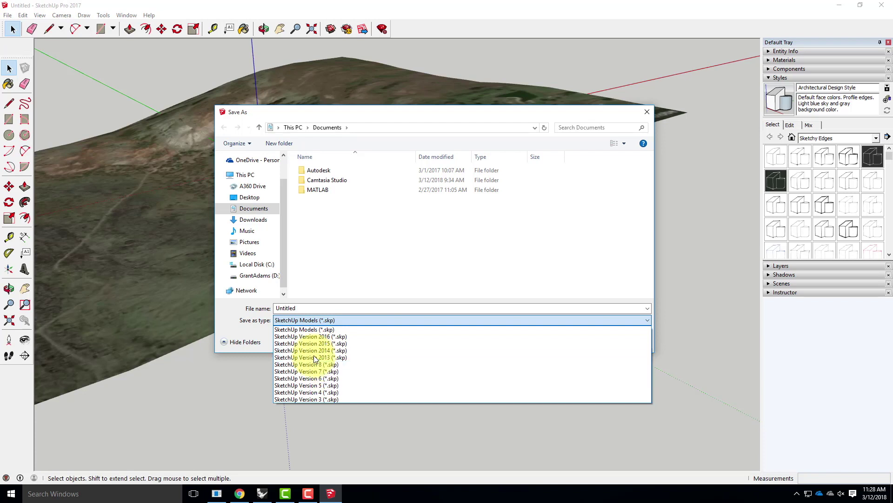
{"action": "left_click", "coordinate": [649, 113]}
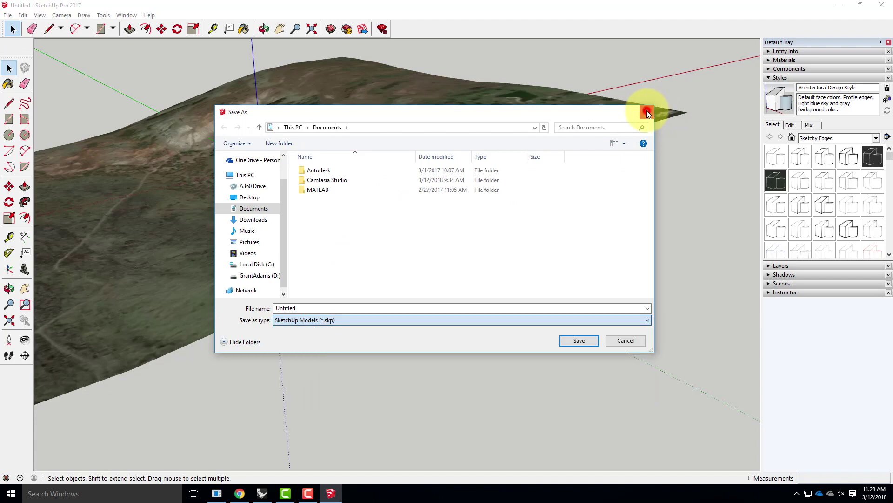
{"action": "left_click", "coordinate": [649, 111]}
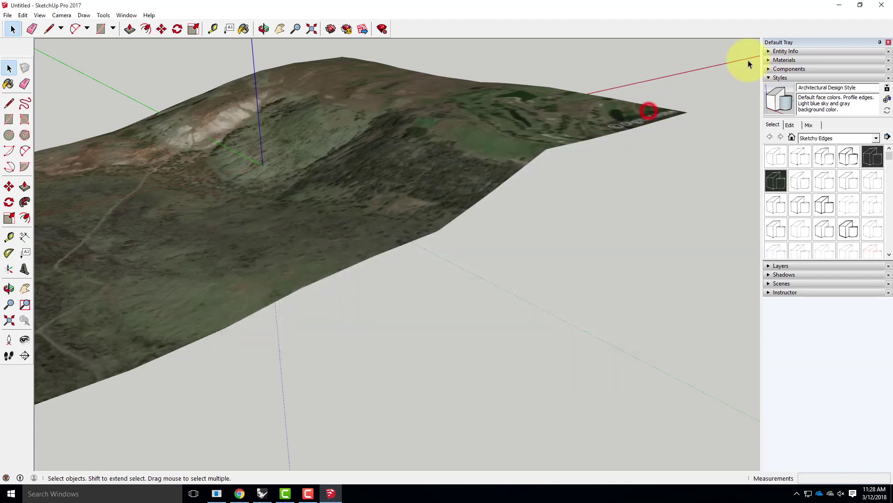
- Switch to Rhinoceros and import the Tahoe SketchUp model from the Ex212 exercise folder
{"action": "left_click", "coordinate": [840, 5]}
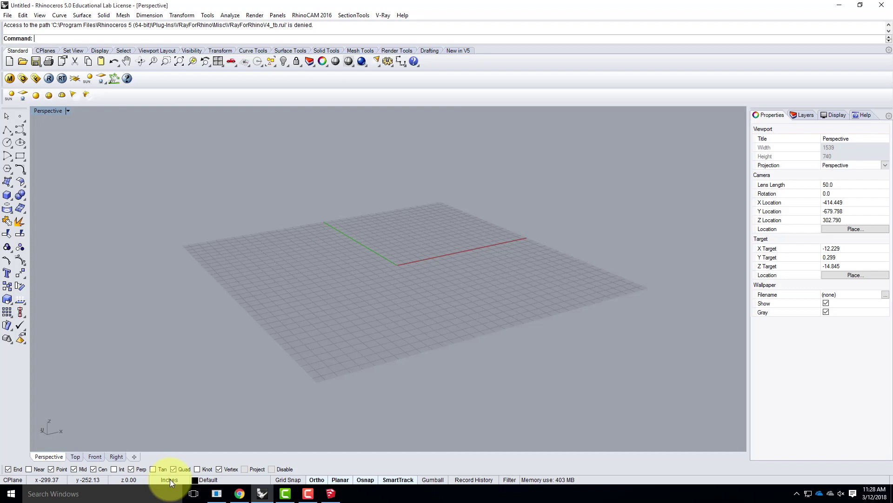
{"action": "left_click", "coordinate": [8, 15]}
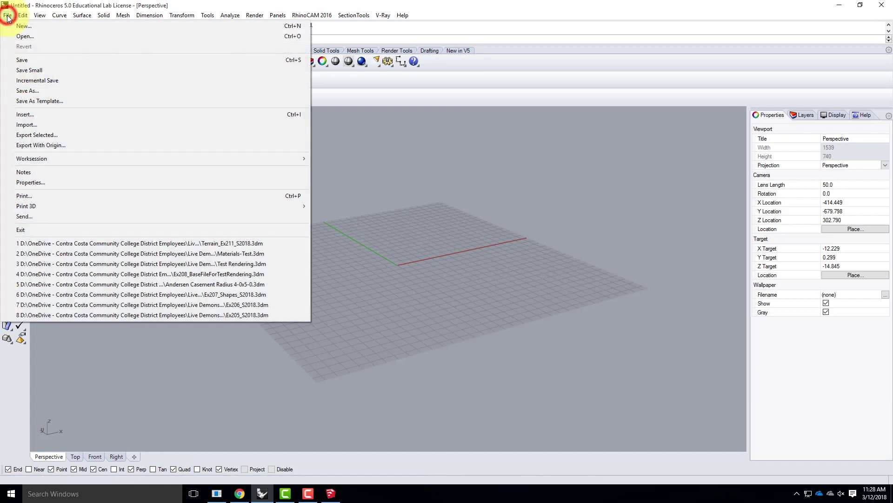
{"action": "left_click", "coordinate": [25, 125]}
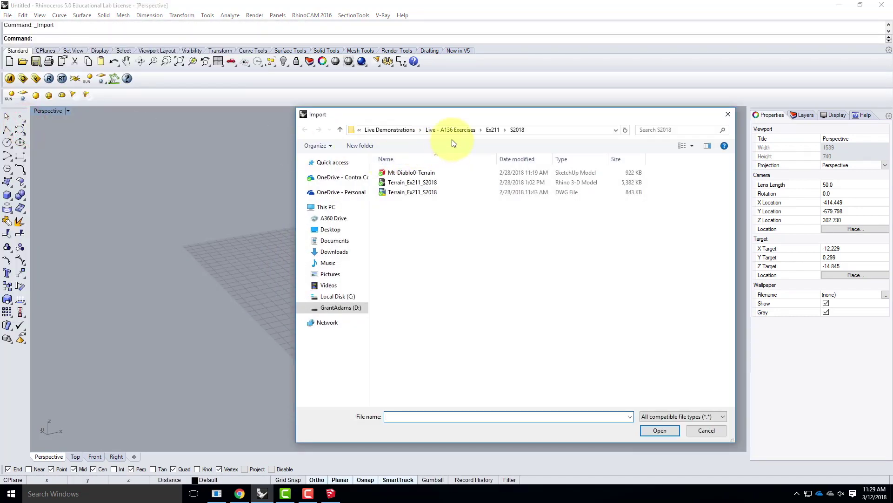
{"action": "left_click", "coordinate": [440, 131]}
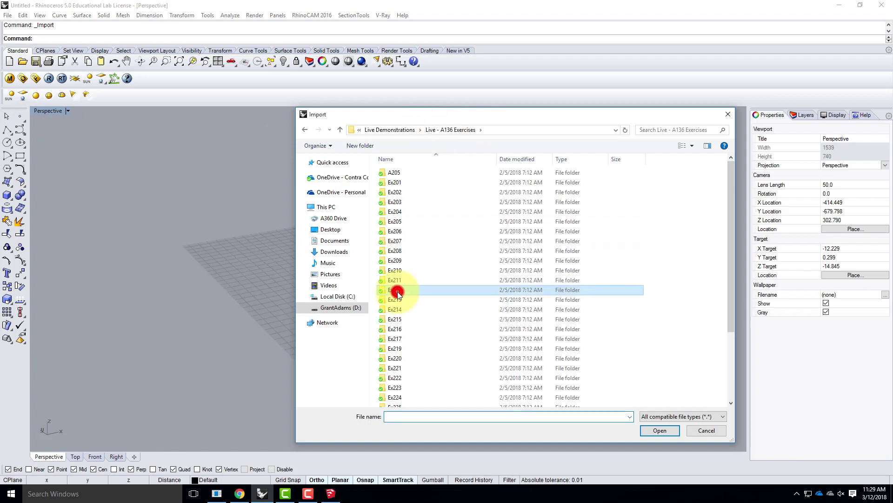
{"action": "double_click", "coordinate": [395, 289]}
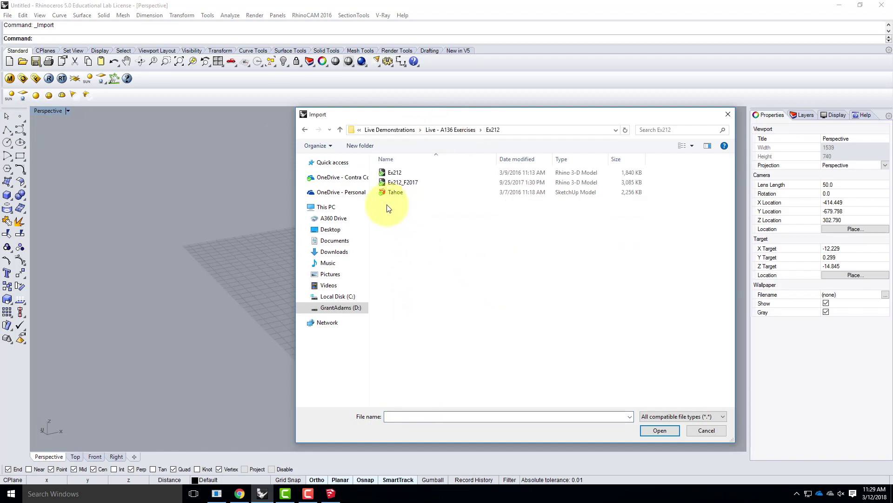
{"action": "left_click", "coordinate": [395, 193]}
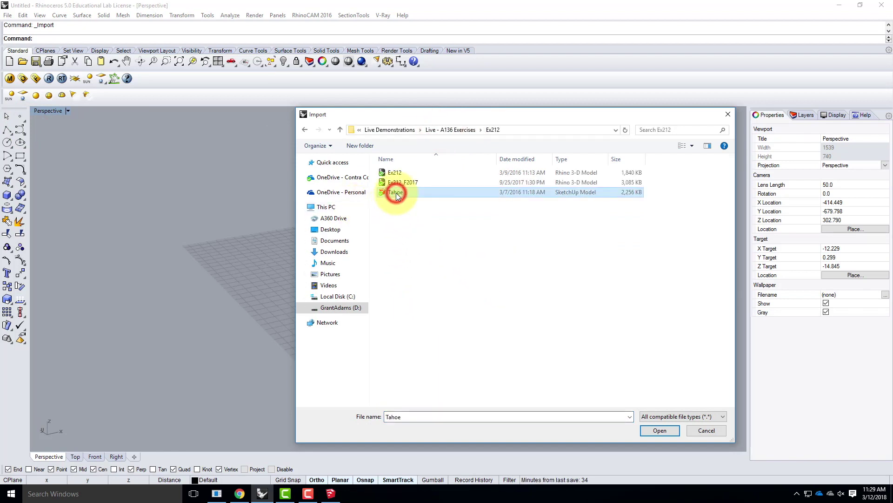
{"action": "left_click", "coordinate": [668, 431]}
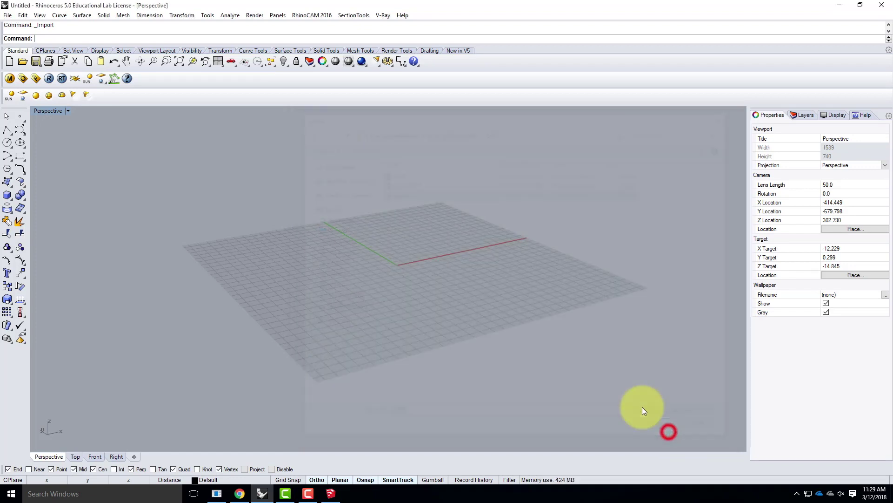
{"action": "left_click", "coordinate": [240, 276]}
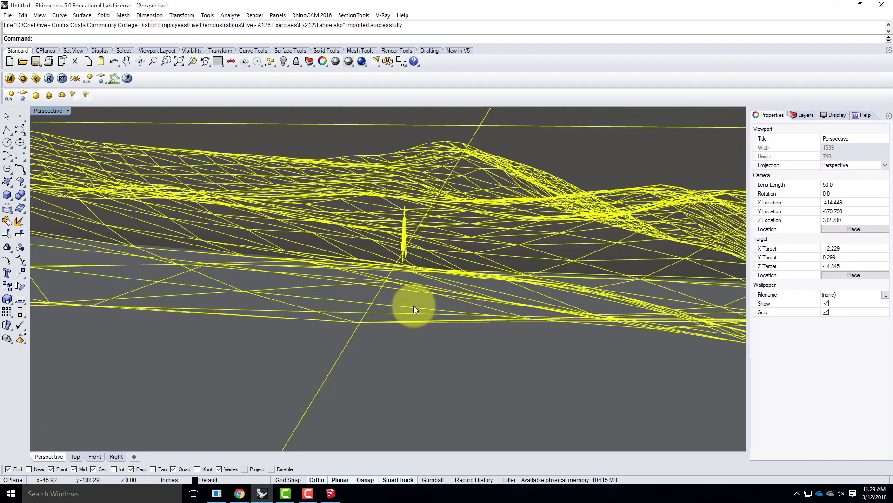
- Examine the flat mesh among the imported terrain and check what Layer0 holds by toggling its visibility
{"action": "right_click_drag", "start_coordinate": [414, 305], "coordinate": [435, 372]}
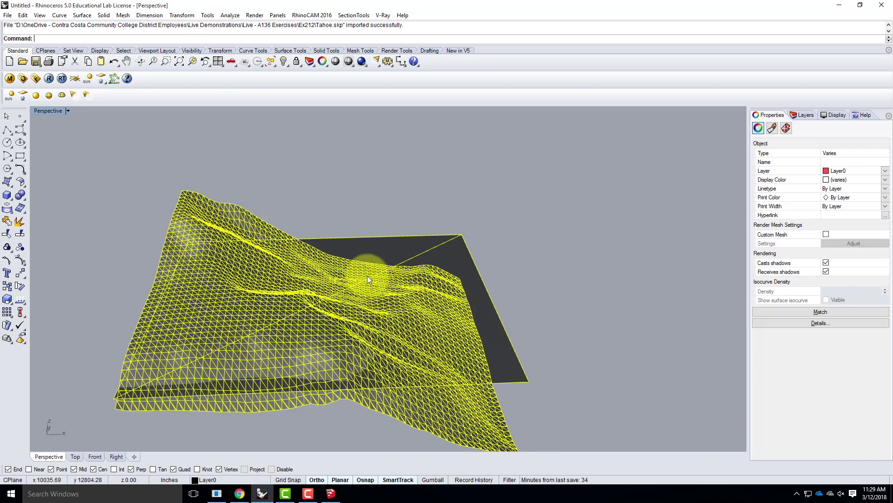
{"action": "right_click_drag", "start_coordinate": [428, 325], "coordinate": [365, 296]}
{"action": "left_click", "coordinate": [518, 263]}
{"action": "left_click", "coordinate": [484, 309]}
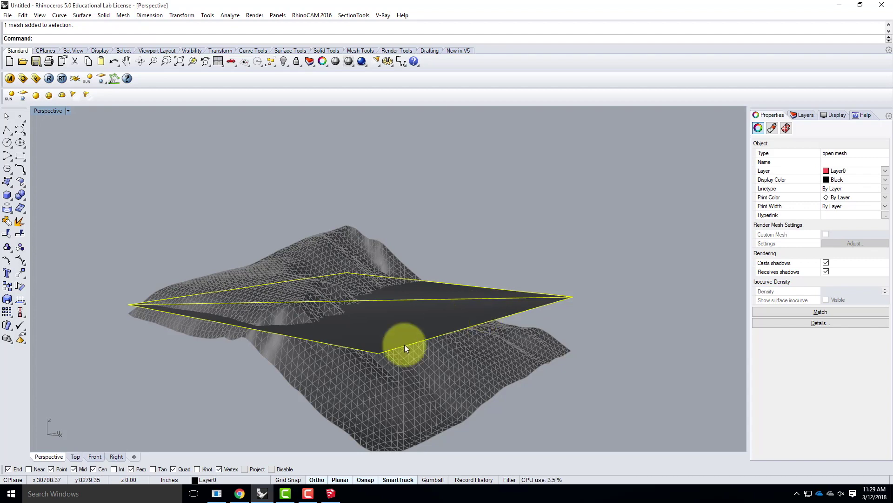
{"action": "scroll", "coordinate": [394, 398], "scroll_direction": "up", "scroll_amount": 3}
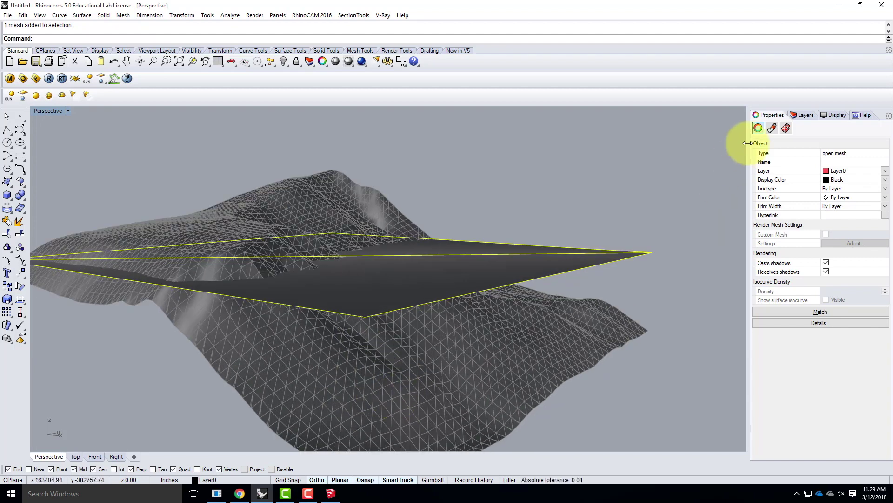
{"action": "left_click", "coordinate": [805, 115]}
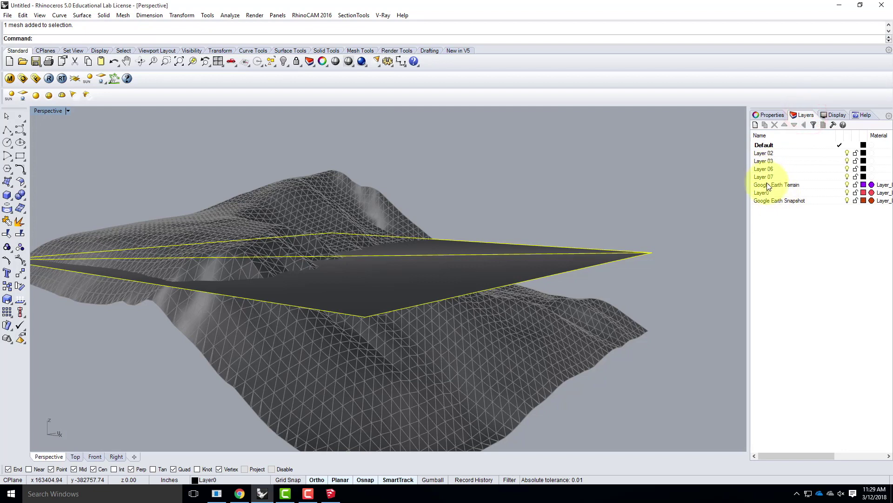
{"action": "left_click", "coordinate": [848, 192]}
{"action": "left_click", "coordinate": [848, 192]}
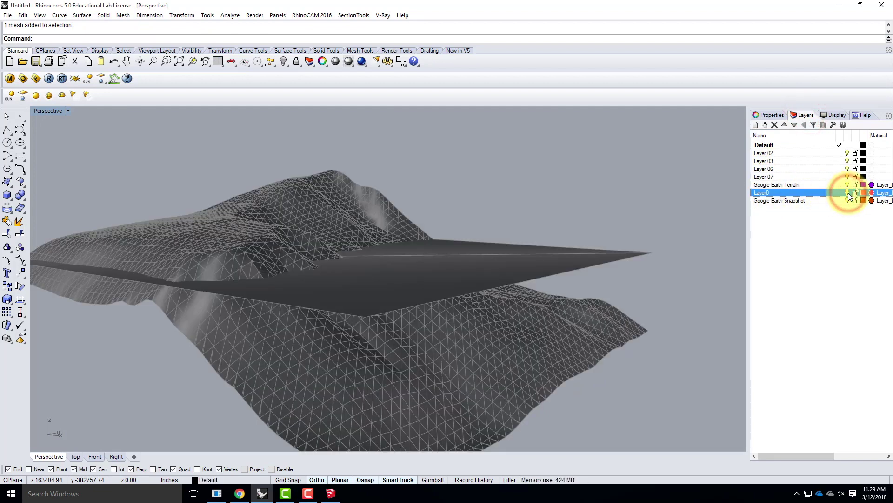
- Delete the flat mesh plane that cuts through the terrain
{"action": "left_click", "coordinate": [644, 213]}
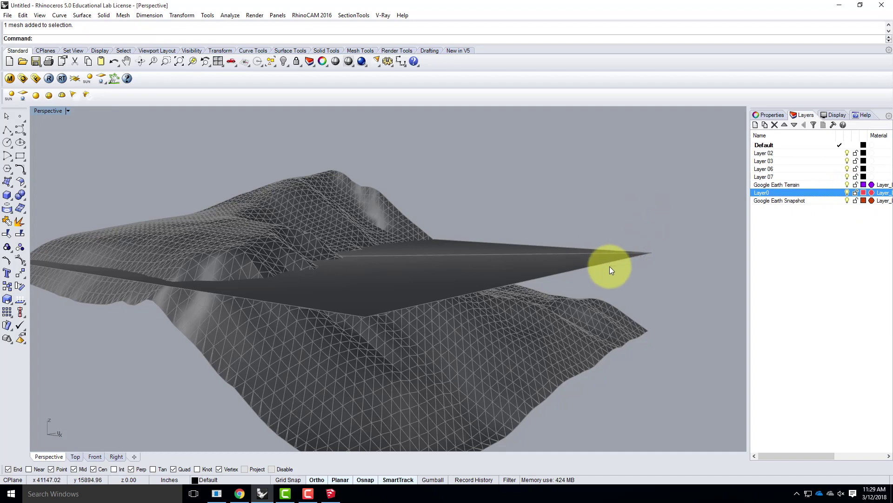
{"action": "left_click", "coordinate": [580, 261]}
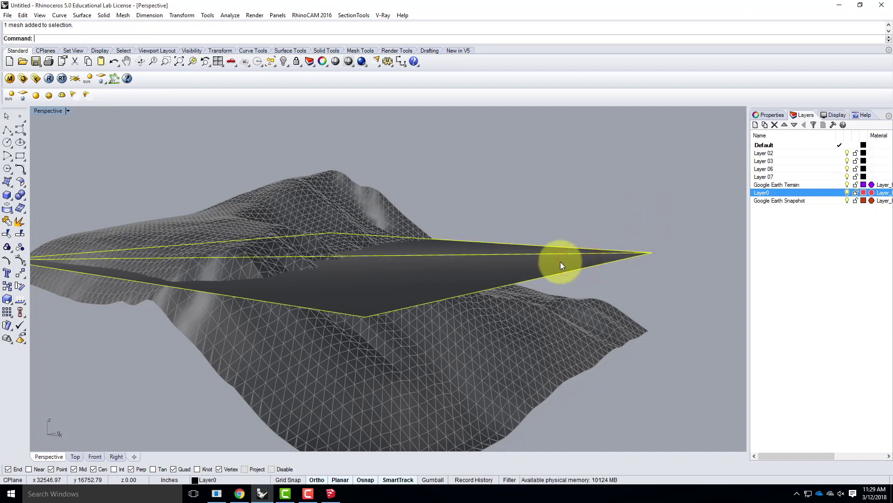
{"action": "key", "text": "Delete"}
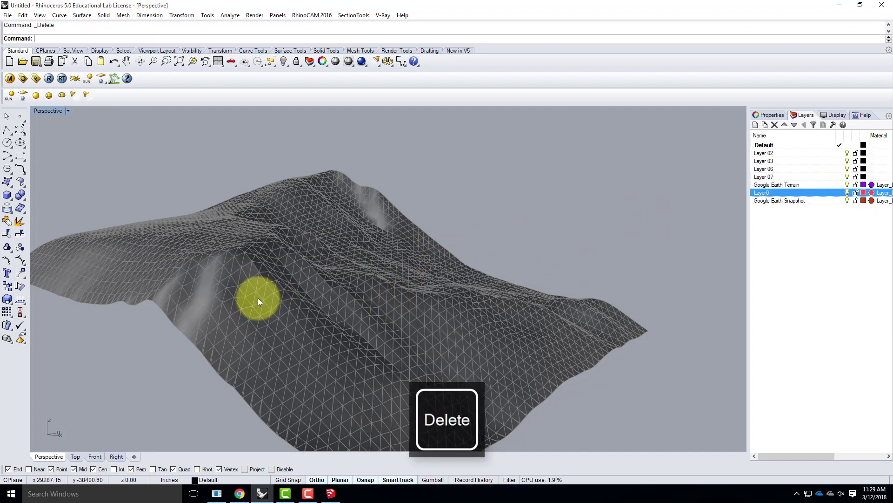
- Delete the imported Google Earth Snapshot and Google Earth Terrain layers
{"action": "left_click", "coordinate": [259, 298]}
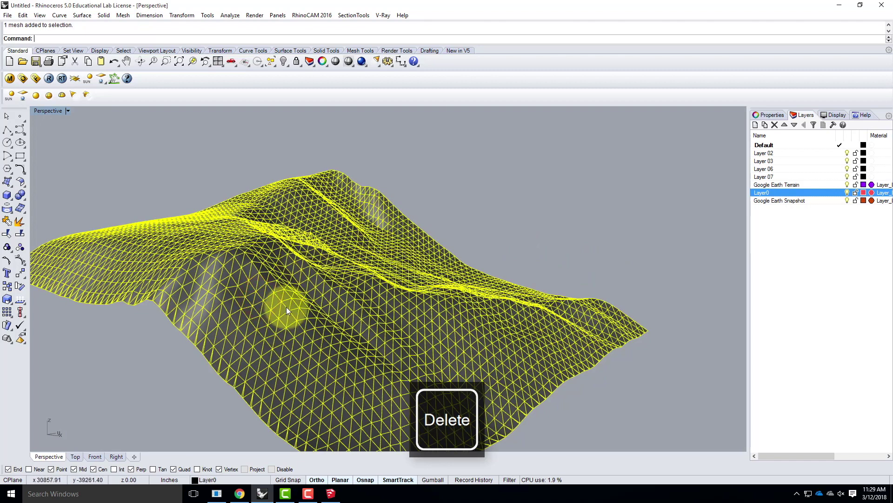
{"action": "left_click", "coordinate": [771, 185]}
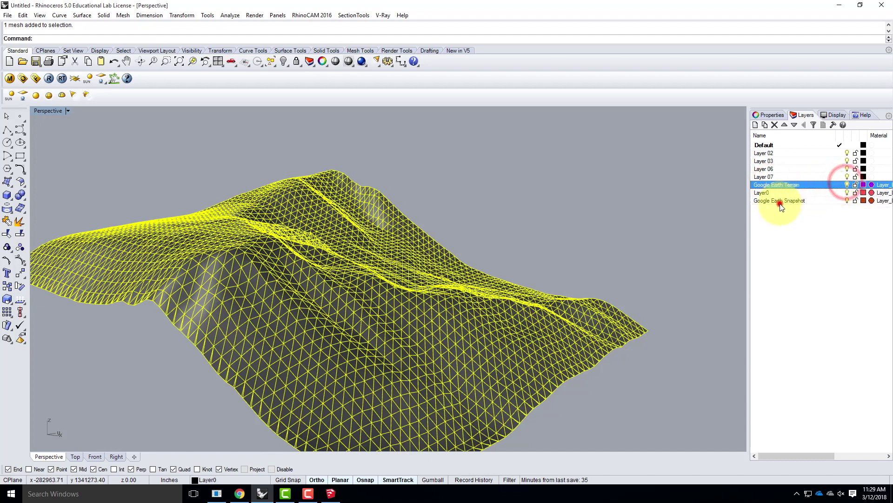
{"action": "left_click", "coordinate": [779, 201]}
{"action": "left_click", "coordinate": [846, 201]}
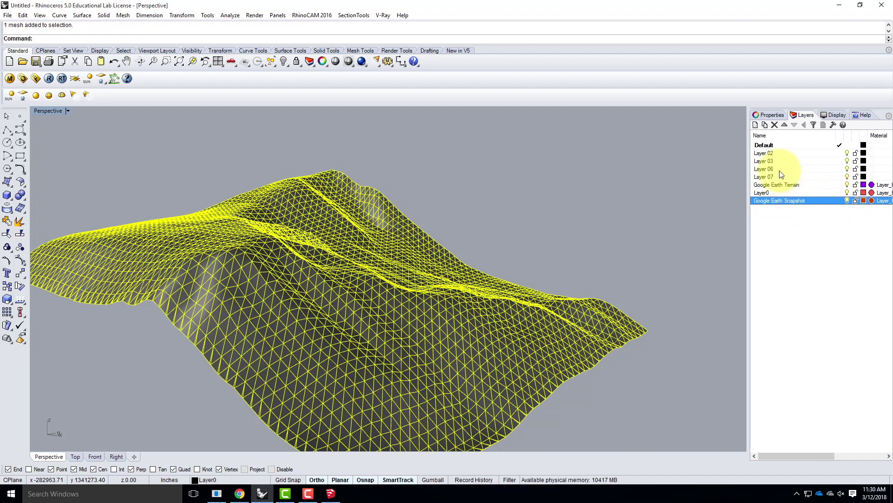
{"action": "left_click", "coordinate": [775, 125]}
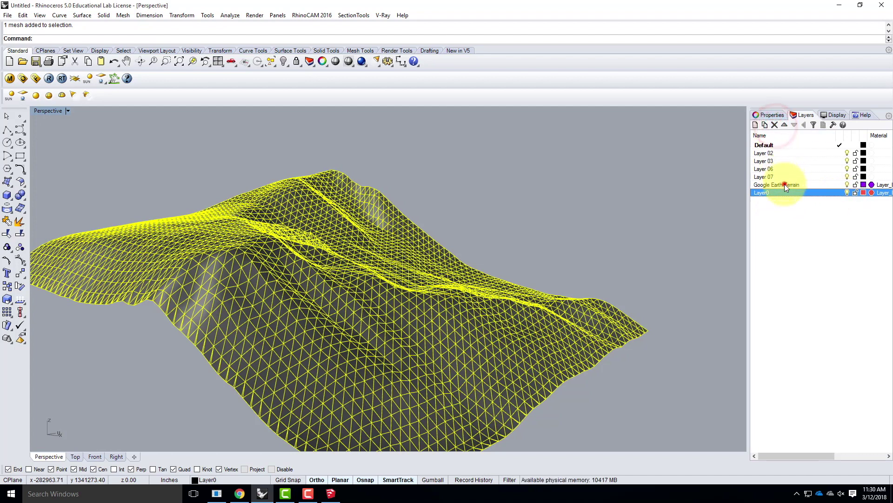
{"action": "left_click", "coordinate": [784, 184]}
{"action": "left_click", "coordinate": [774, 126]}
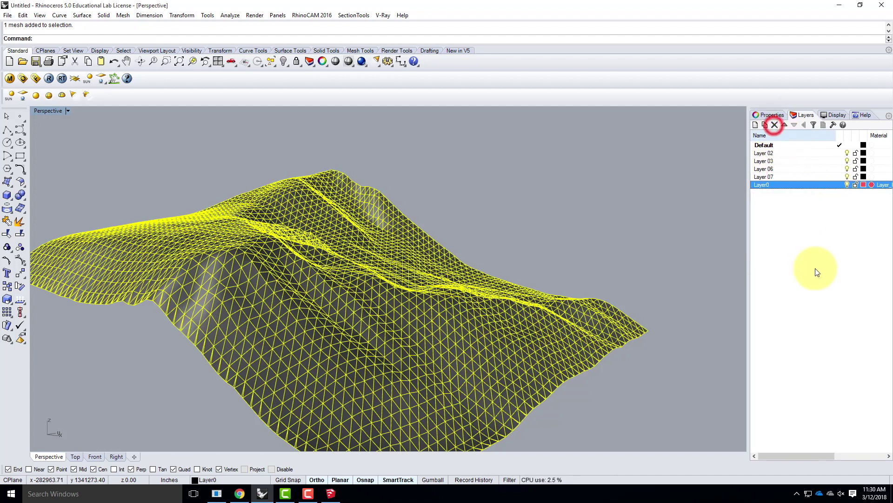
- Rename Layer0 as SketchUp Terrain
{"action": "left_click", "coordinate": [767, 186]}
{"action": "left_click", "coordinate": [771, 184]}
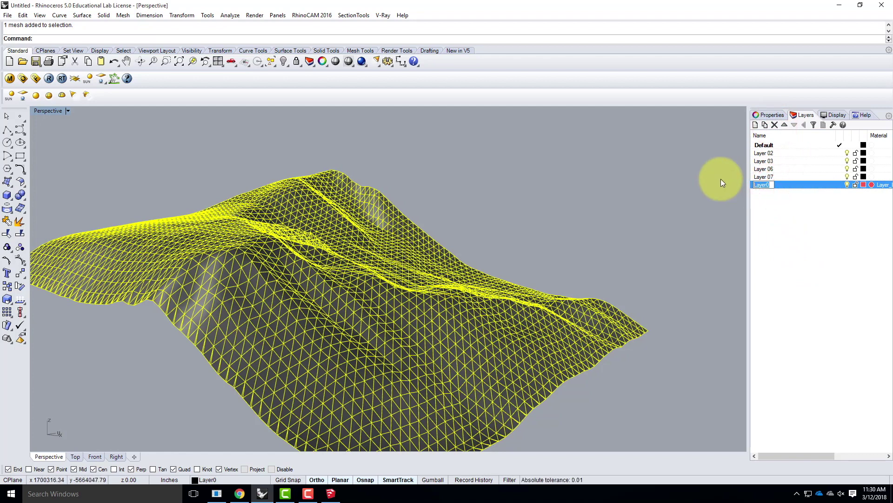
{"action": "type", "text": "SketchUp Terrain"}
{"action": "key", "text": "Return"}
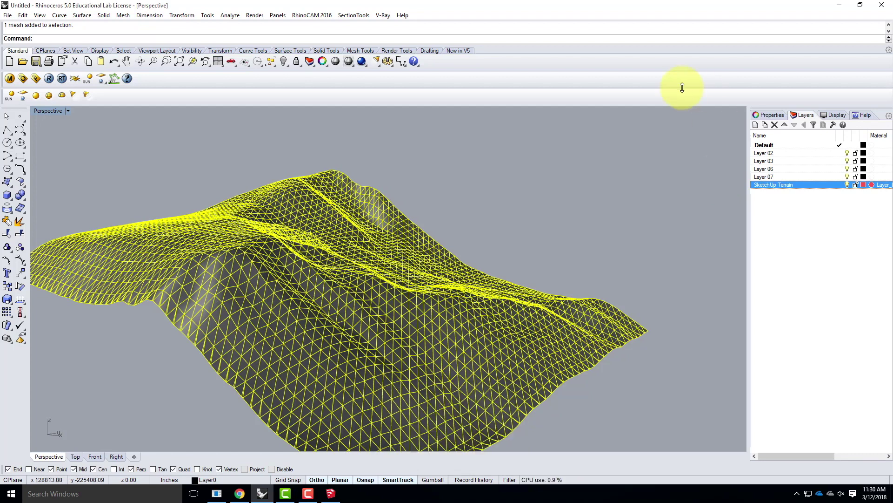
{"action": "scroll", "coordinate": [520, 272], "scroll_direction": "down", "scroll_amount": 4}
{"action": "right_click_drag", "start_coordinate": [520, 272], "coordinate": [405, 299]}
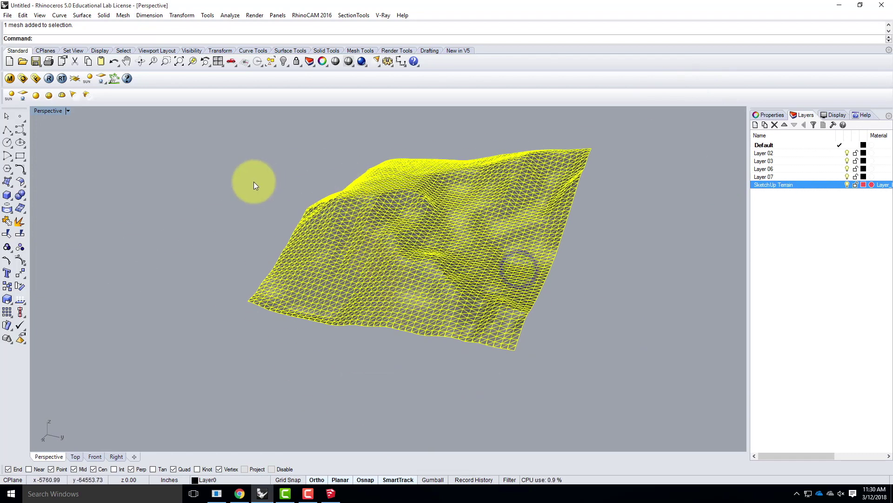
{"action": "left_click", "coordinate": [252, 181]}
{"action": "scroll", "coordinate": [217, 242], "scroll_direction": "down", "scroll_amount": 3}
{"action": "scroll", "coordinate": [274, 243], "scroll_direction": "up", "scroll_amount": 5}
{"action": "left_click", "coordinate": [311, 252]}
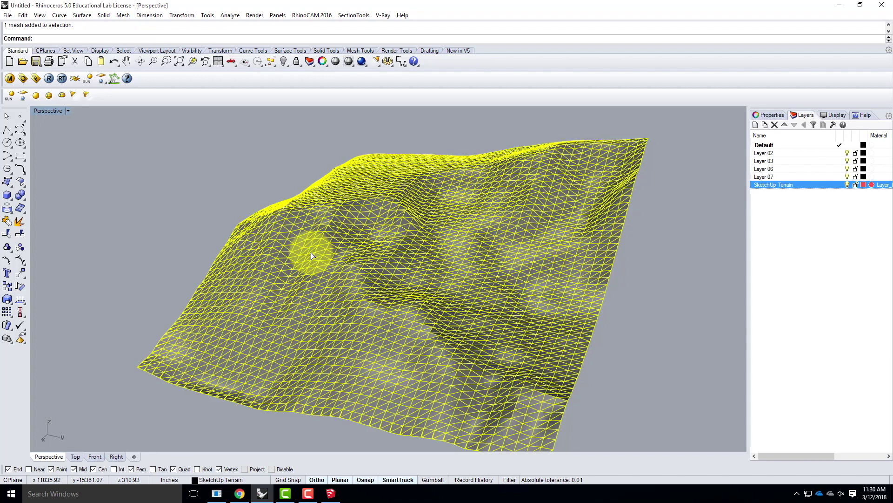
- Rename Layer 02 as Contour 1 and make it the current layer
{"action": "left_click", "coordinate": [765, 156]}
{"action": "left_click", "coordinate": [768, 153]}
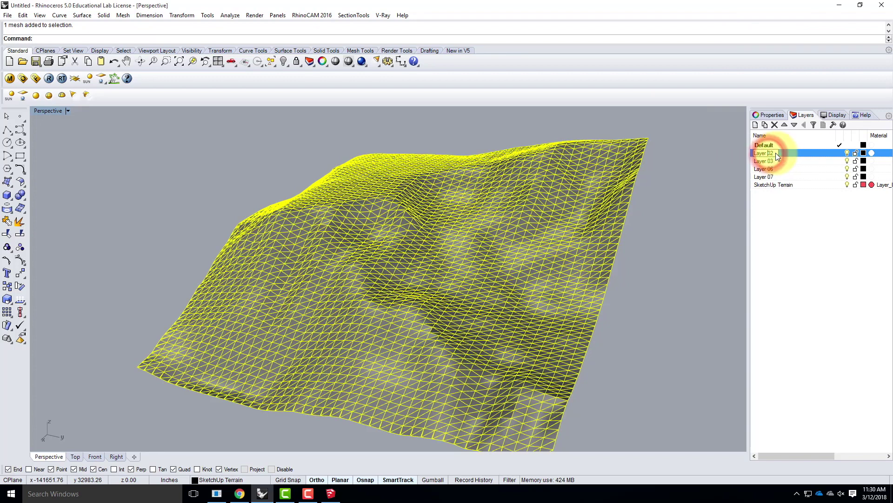
{"action": "type", "text": "Contour 1"}
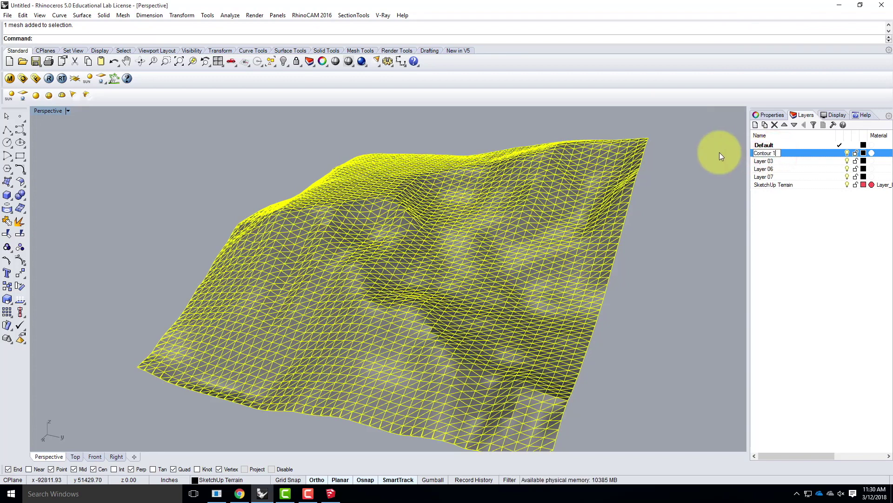
{"action": "left_click", "coordinate": [822, 152]}
{"action": "left_click", "coordinate": [839, 152]}
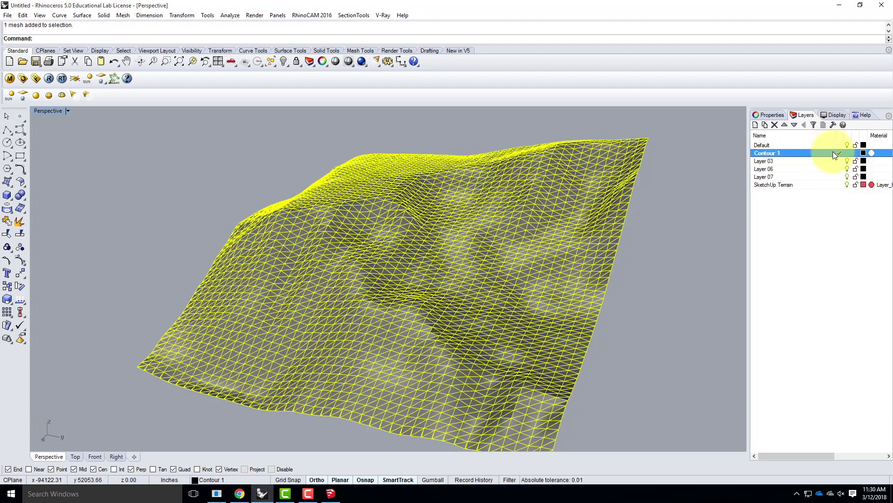
- Start a Contour of the terrain mesh with its base point at the nearest corner vertex and the direction along the y-axis
{"action": "left_click", "coordinate": [196, 171]}
{"action": "scroll", "coordinate": [176, 189], "scroll_direction": "down", "scroll_amount": 4}
{"action": "right_click_drag", "start_coordinate": [183, 202], "coordinate": [278, 286]}
{"action": "left_click", "coordinate": [277, 286]}
{"action": "scroll", "coordinate": [337, 200], "scroll_direction": "down", "scroll_amount": 4}
{"action": "left_click", "coordinate": [441, 342]}
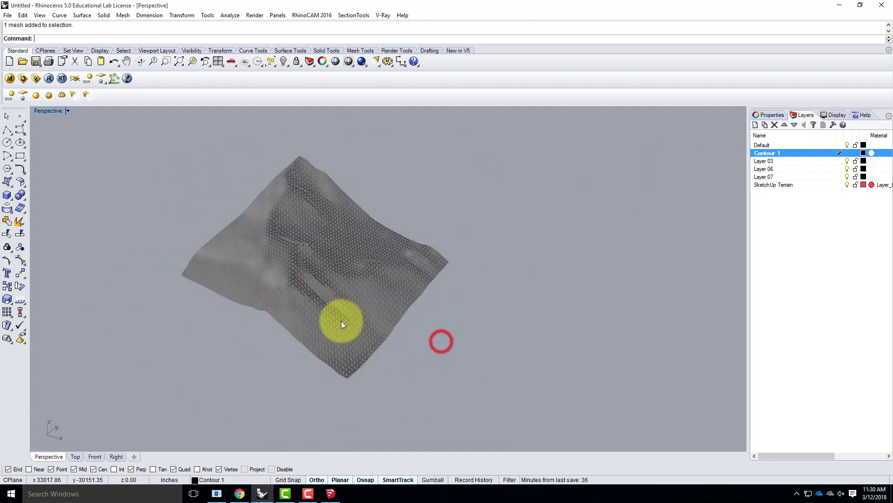
{"action": "scroll", "coordinate": [343, 319], "scroll_direction": "up", "scroll_amount": 3}
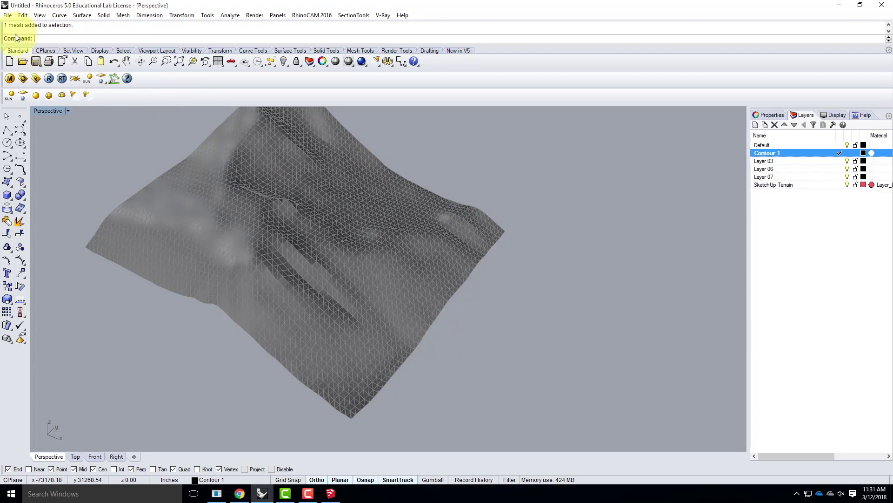
{"action": "left_click", "coordinate": [64, 15]}
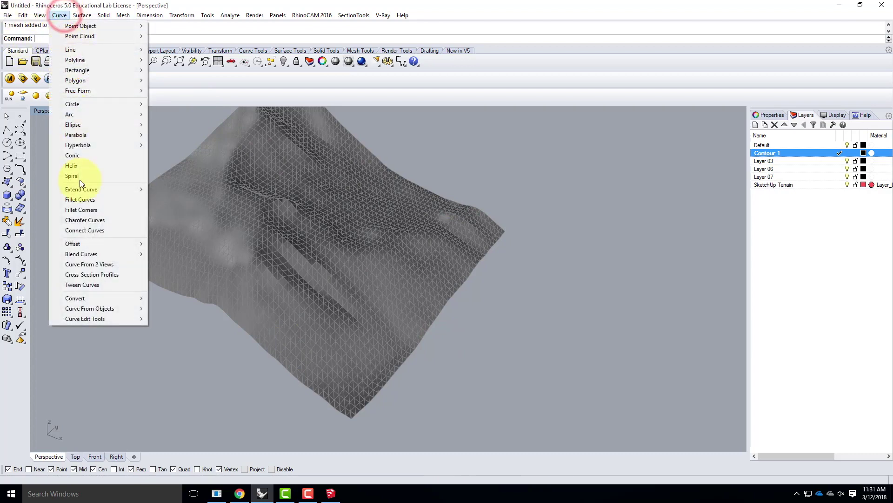
{"action": "mouse_move", "coordinate": [113, 309]}
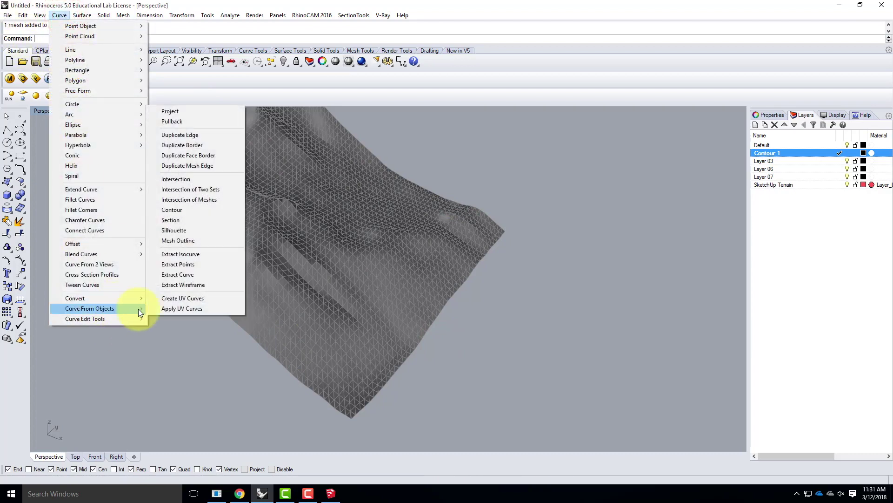
{"action": "left_click", "coordinate": [206, 211]}
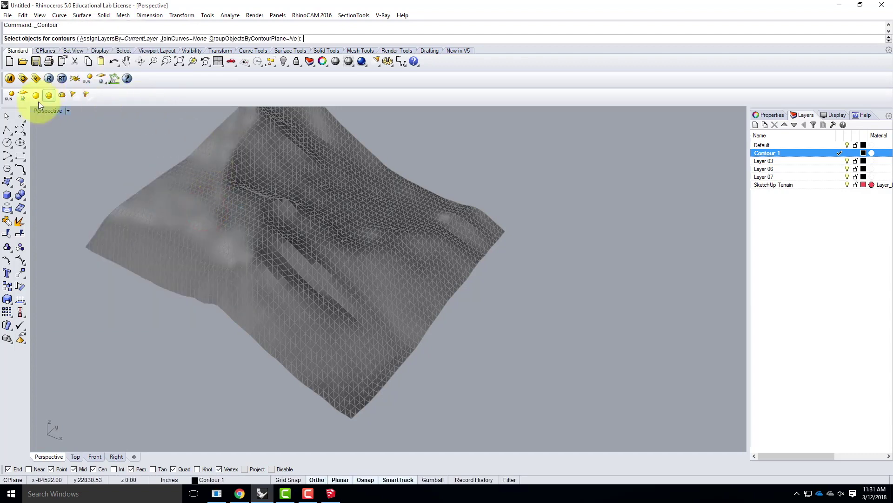
{"action": "left_click", "coordinate": [259, 264]}
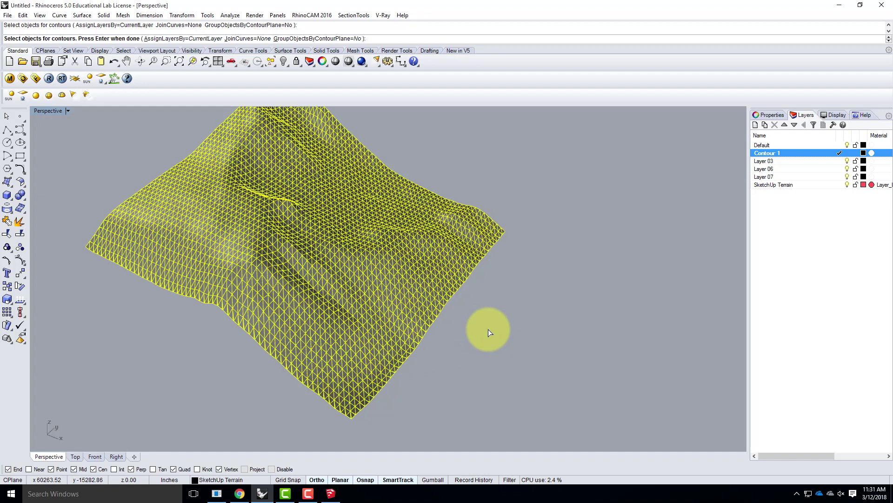
{"action": "key", "text": "Return"}
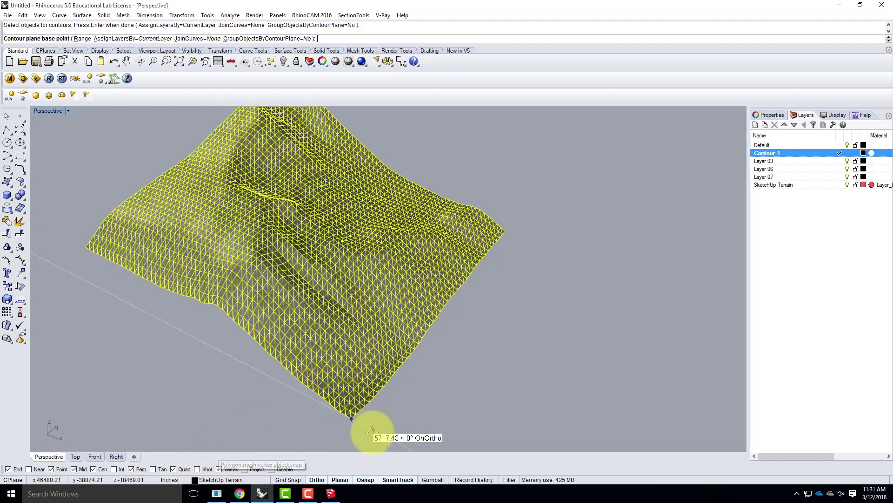
{"action": "left_click", "coordinate": [350, 419]}
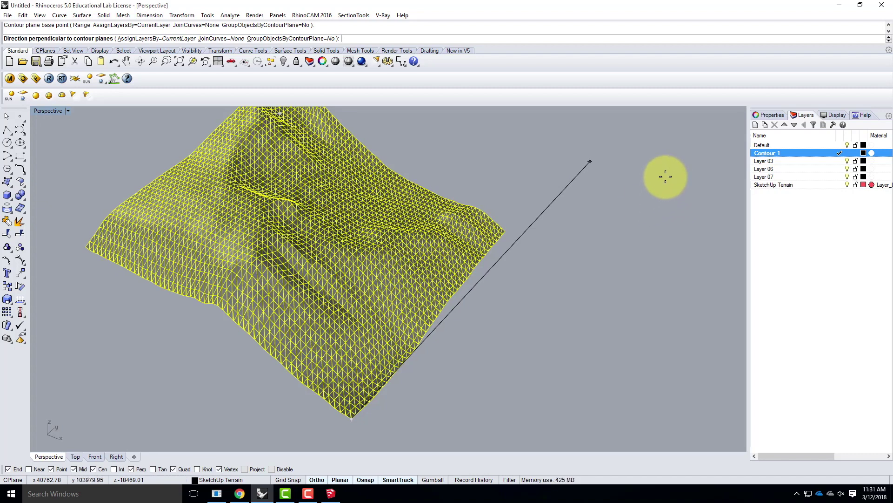
{"action": "left_click", "coordinate": [669, 174]}
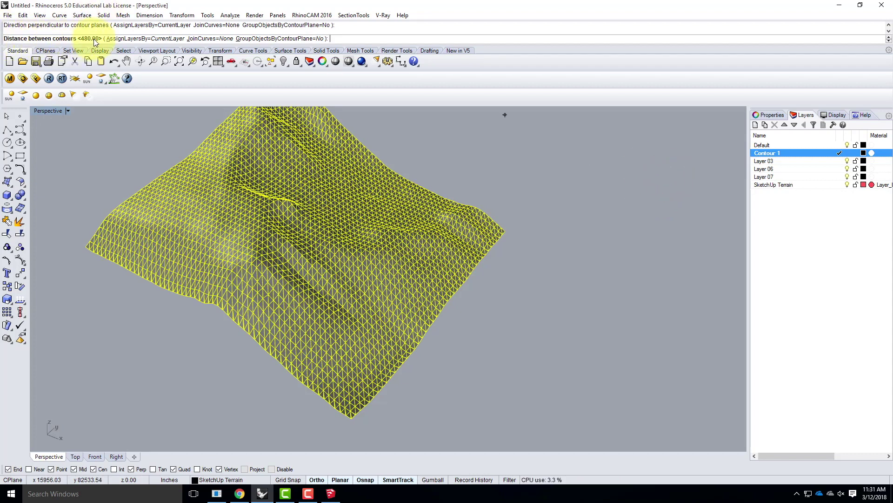
- Try generating the terrain contours at a spacing of 50', and undo them
{"action": "type", "text": "20"}
{"action": "key", "text": "BackSpace"}
{"action": "key", "text": "BackSpace"}
{"action": "type", "text": "50'"}
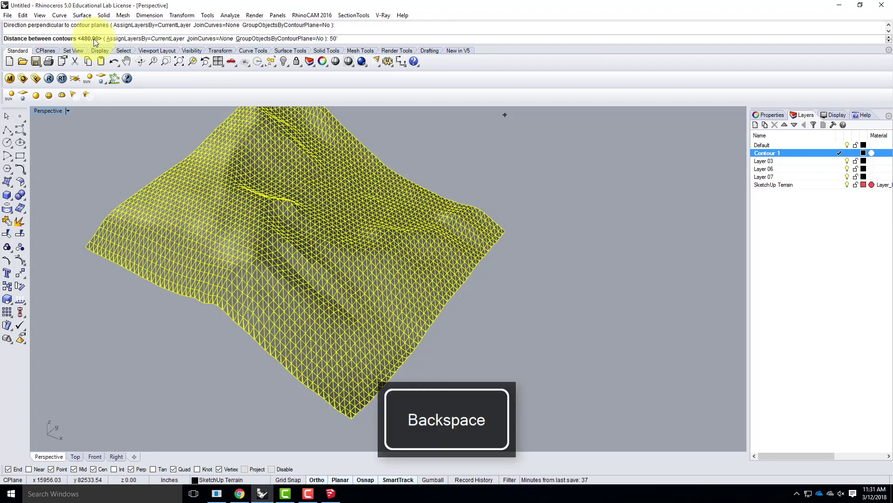
{"action": "key", "text": "Return"}
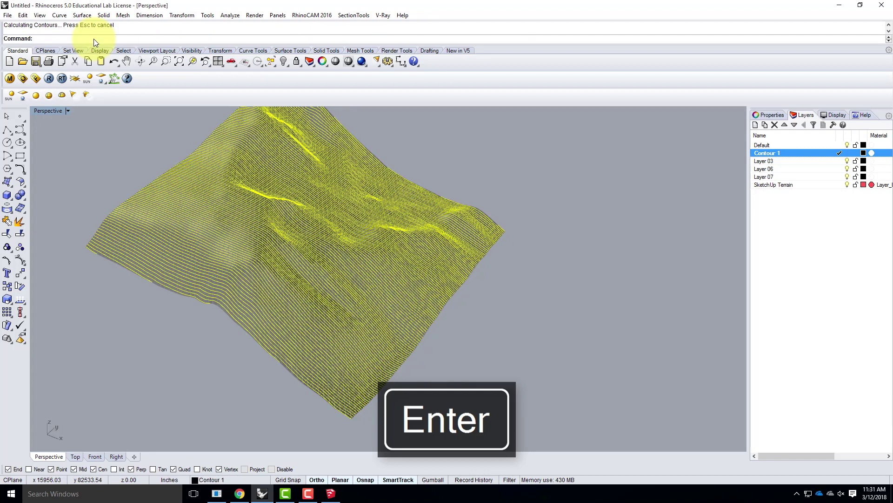
{"action": "key", "text": "ctrl+z"}
- Generate contours from the terrain mesh at 100' spacing along the y-axis, starting at the nearest corner vertex
{"action": "left_click", "coordinate": [314, 283]}
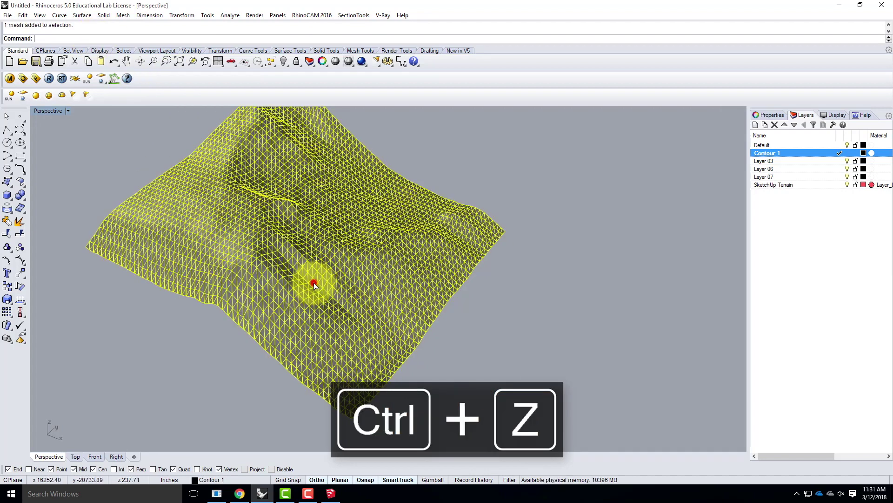
{"action": "left_click", "coordinate": [59, 15]}
{"action": "mouse_move", "coordinate": [87, 308]}
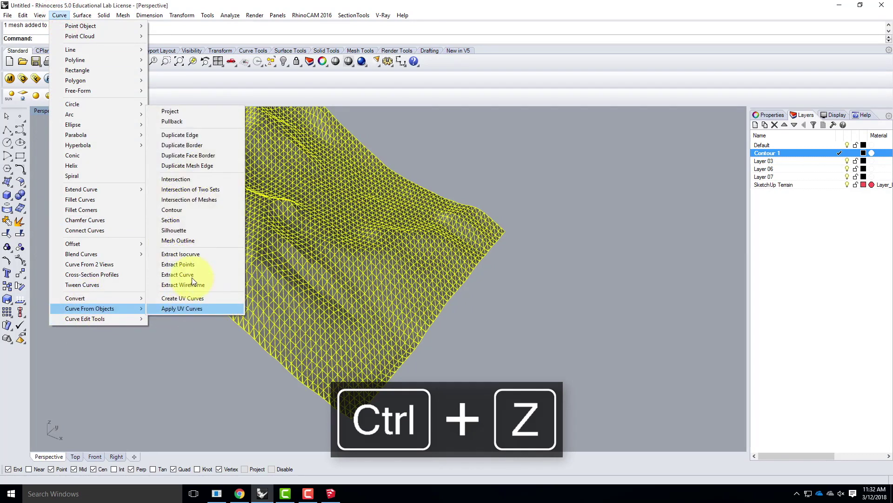
{"action": "left_click", "coordinate": [193, 212]}
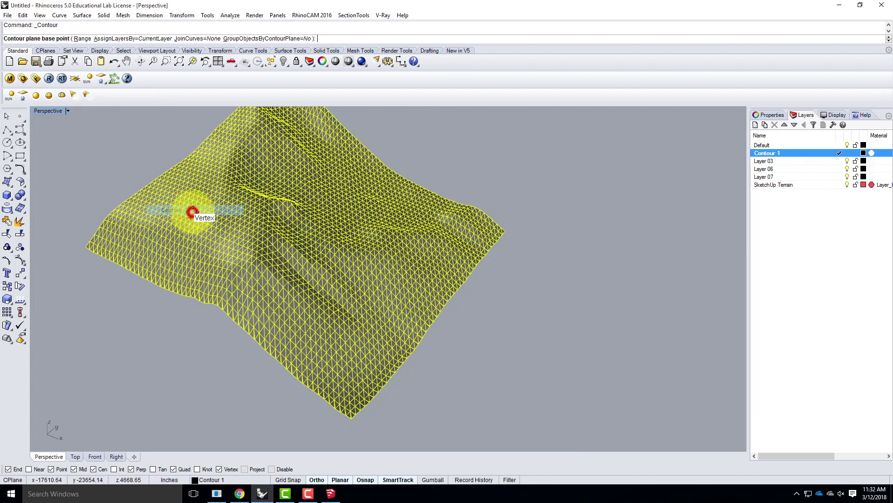
{"action": "left_click", "coordinate": [350, 423]}
{"action": "left_click", "coordinate": [117, 456]}
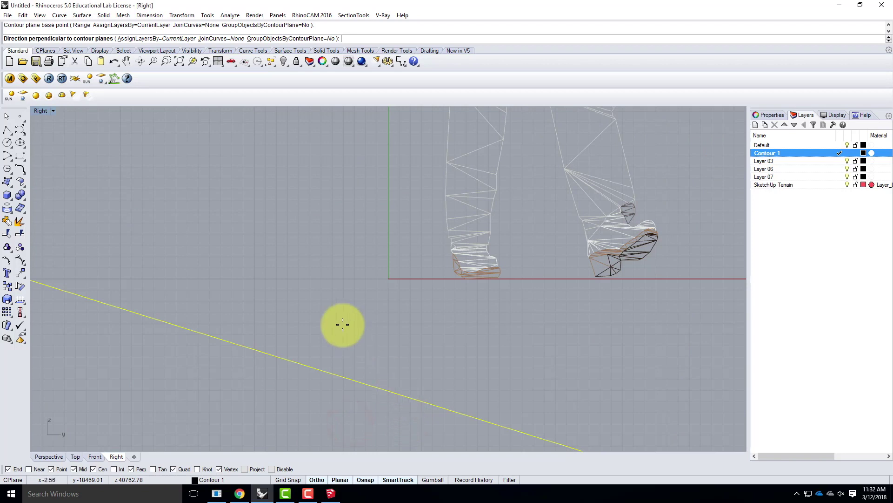
{"action": "left_click", "coordinate": [42, 456]}
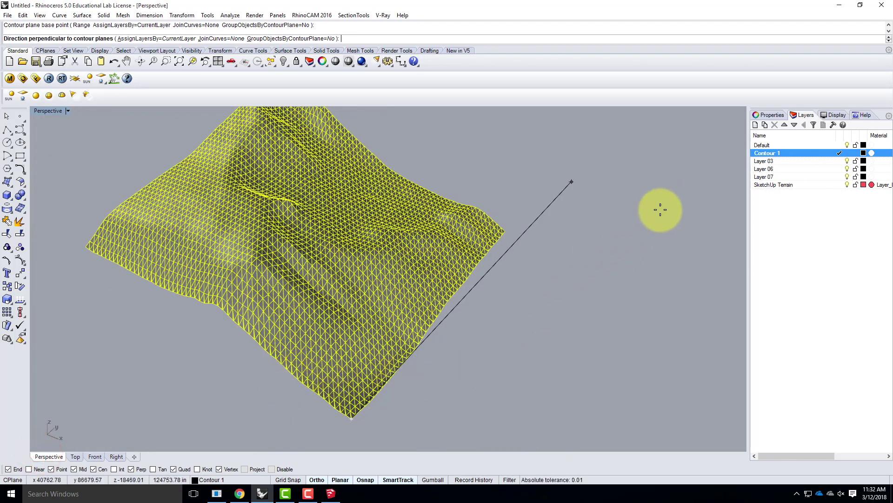
{"action": "left_click", "coordinate": [677, 206]}
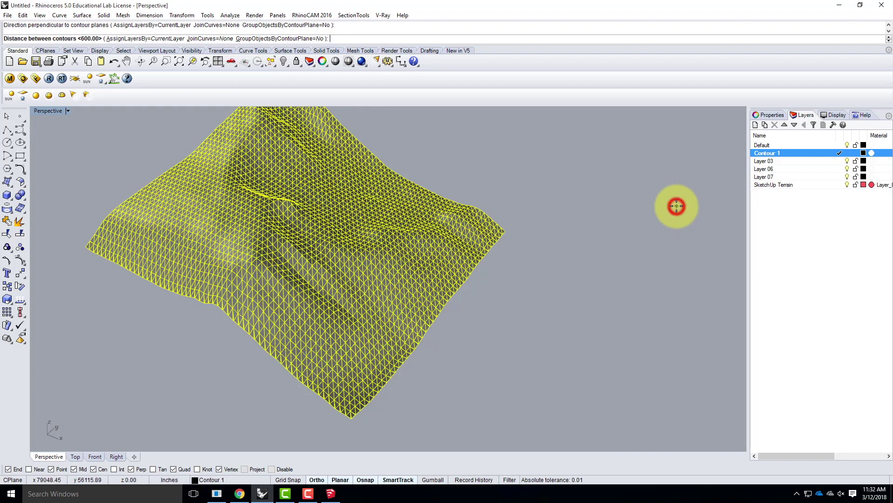
{"action": "type", "text": "100"}
{"action": "key", "text": "Return"}
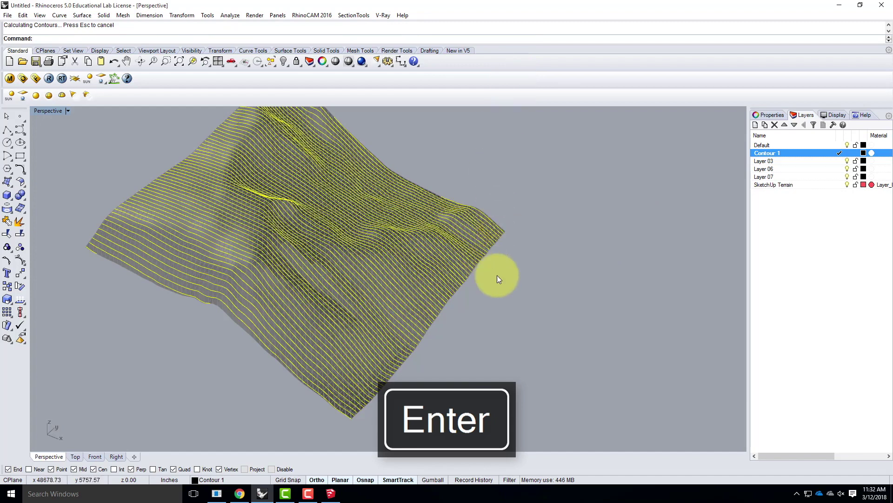
- Rename Layer 03 as Contour 2 and make it the current layer
{"action": "left_click", "coordinate": [504, 341]}
{"action": "left_click", "coordinate": [764, 161]}
{"action": "left_click", "coordinate": [775, 161]}
{"action": "type", "text": "Contour 2"}
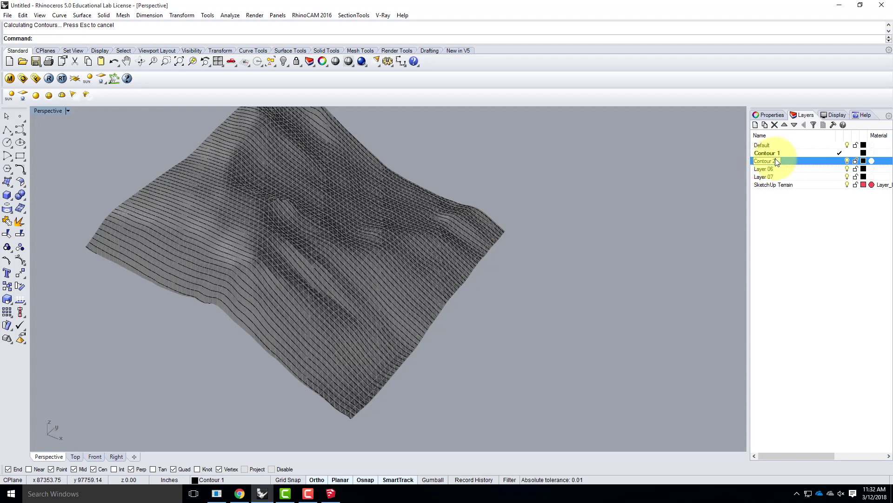
{"action": "left_click", "coordinate": [834, 160]}
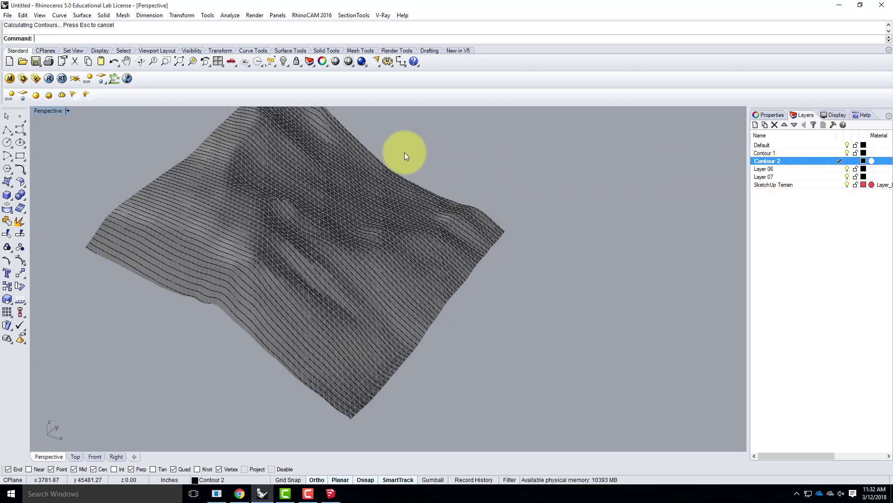
{"action": "scroll", "coordinate": [243, 275], "scroll_direction": "up", "scroll_amount": 4}
{"action": "left_click", "coordinate": [242, 280]}
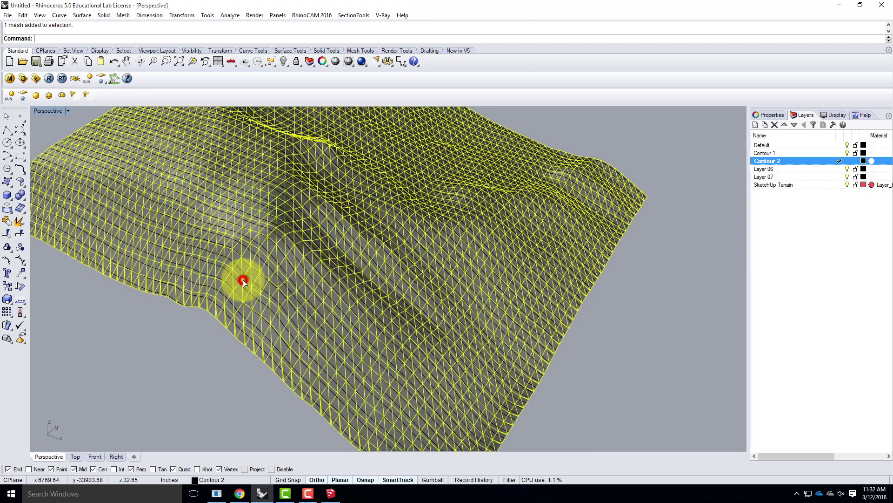
{"action": "scroll", "coordinate": [510, 188], "scroll_direction": "down", "scroll_amount": 5}
{"action": "key", "text": "Escape"}
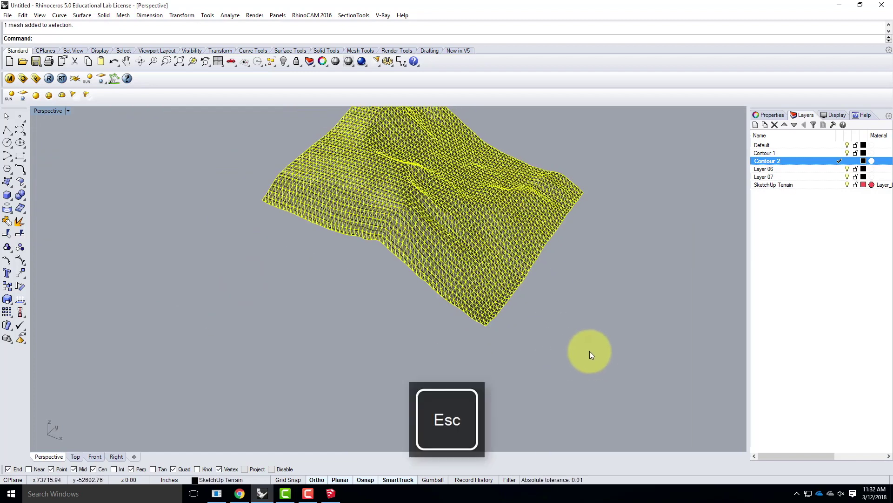
- Generate a second set of terrain mesh contours at 100' spacing along the x-axis, starting from the same corner vertex
{"action": "left_click", "coordinate": [59, 15]}
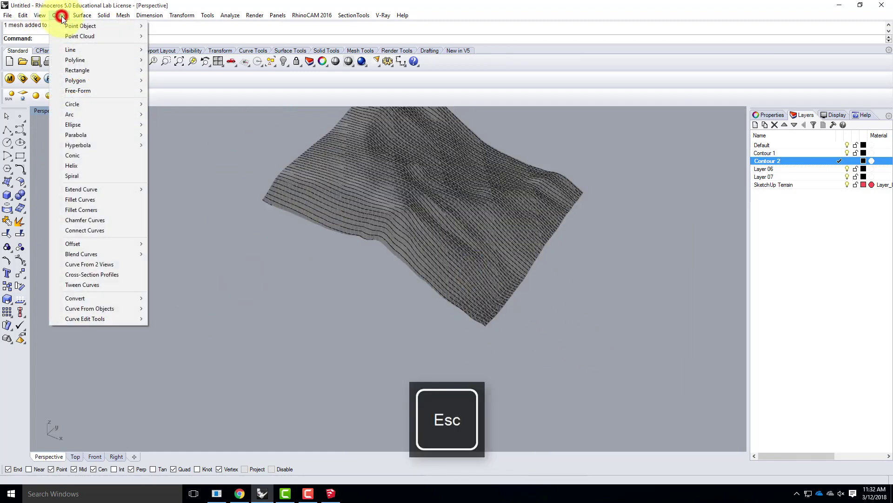
{"action": "mouse_move", "coordinate": [113, 309]}
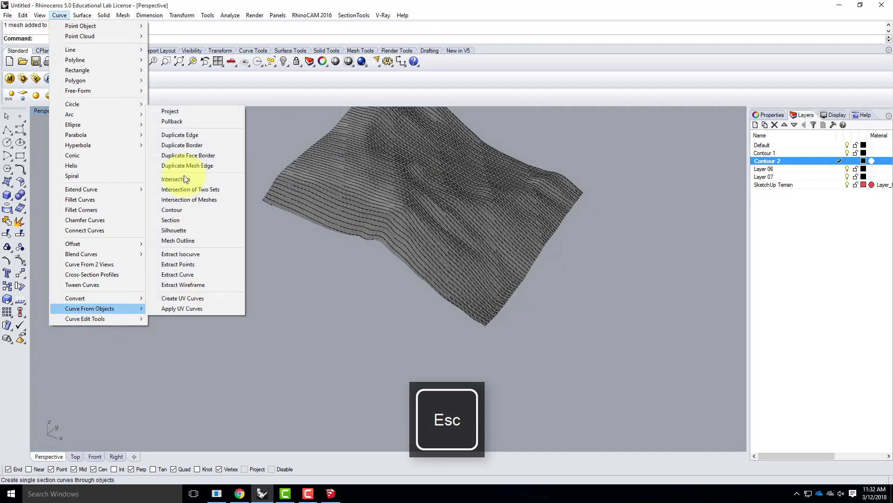
{"action": "left_click", "coordinate": [191, 210]}
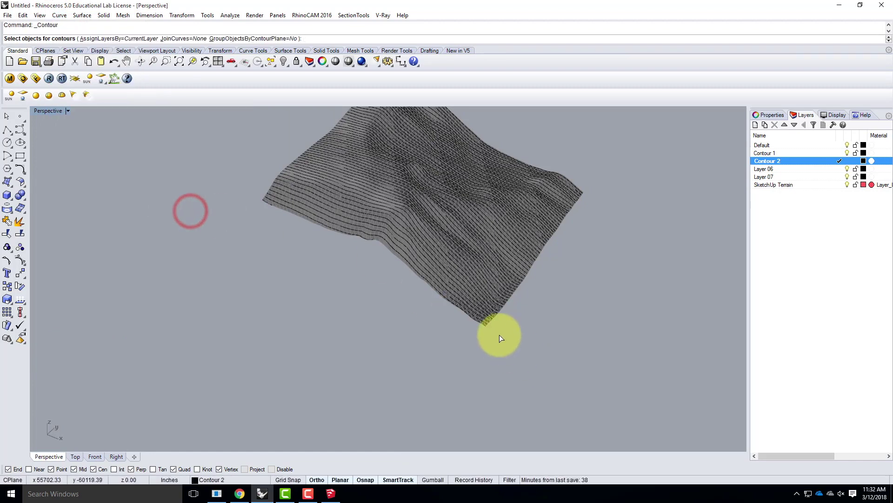
{"action": "scroll", "coordinate": [493, 328], "scroll_direction": "up", "scroll_amount": 5}
{"action": "left_click", "coordinate": [443, 290]}
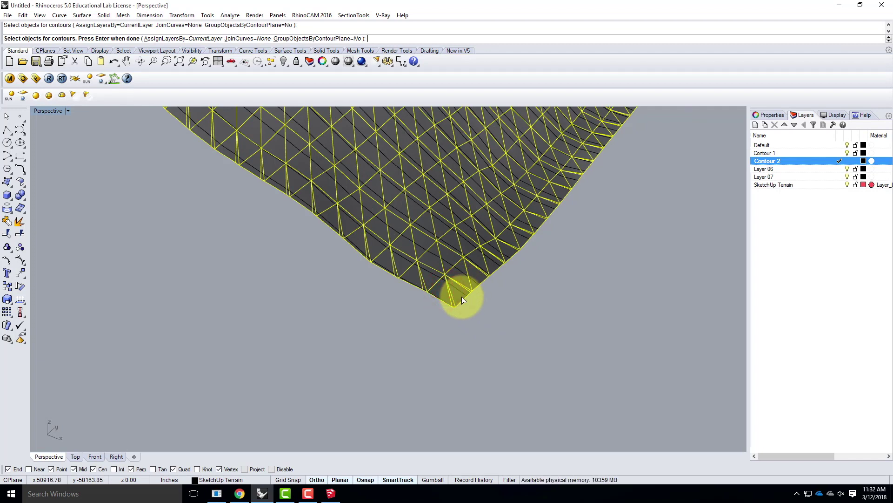
{"action": "scroll", "coordinate": [461, 296], "scroll_direction": "down", "scroll_amount": 6}
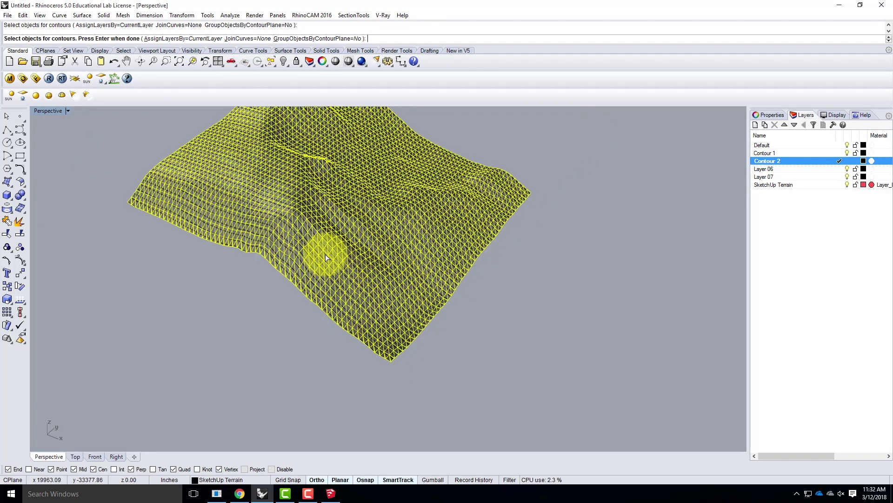
{"action": "key", "text": "Return"}
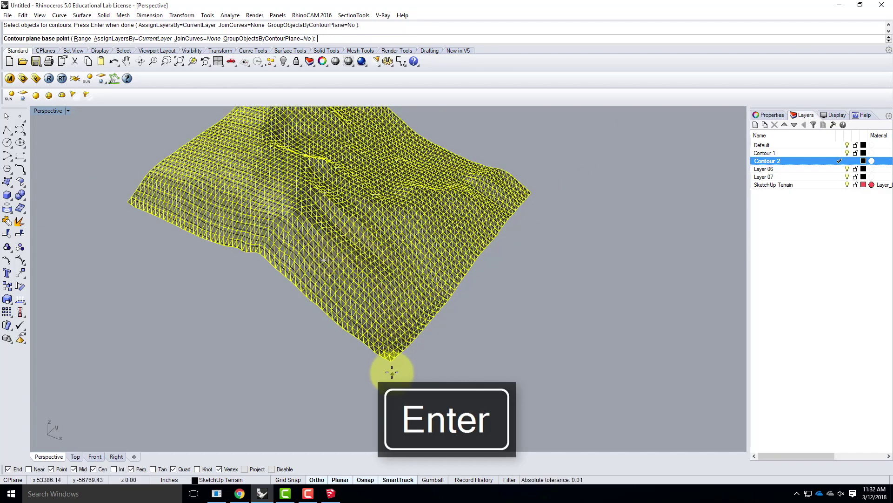
{"action": "left_click", "coordinate": [392, 362]}
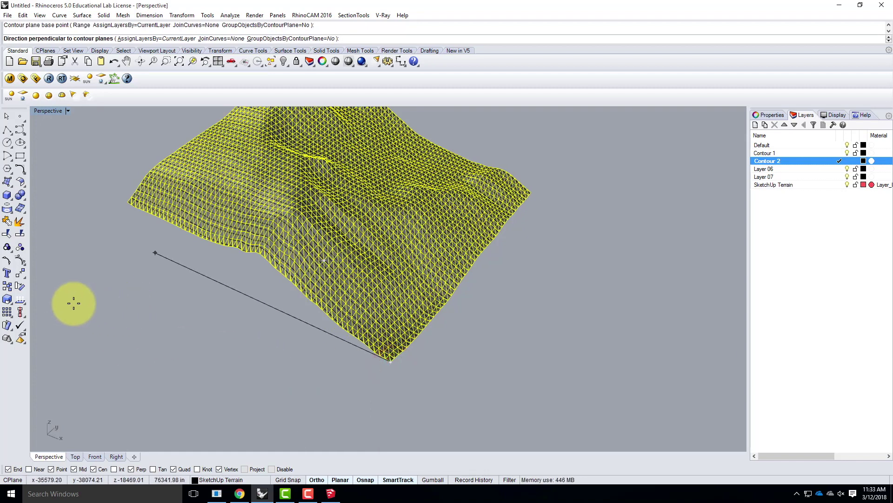
{"action": "left_click", "coordinate": [64, 278]}
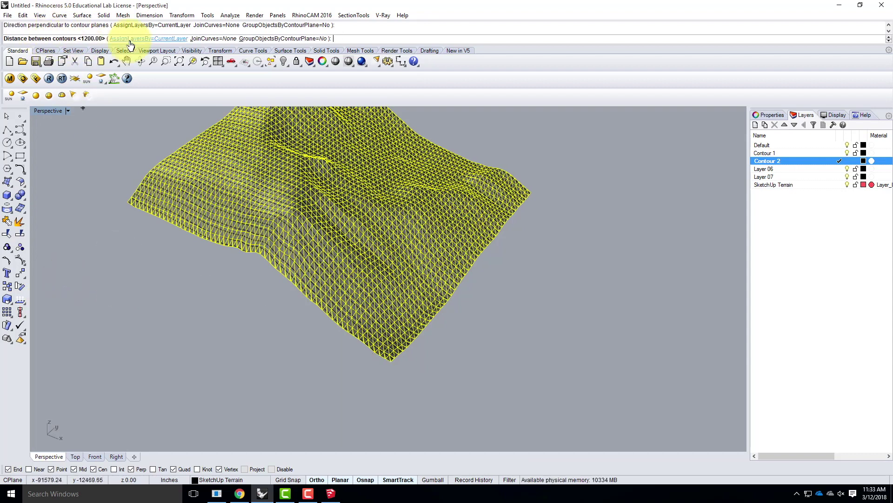
{"action": "type", "text": "100"}
{"action": "key", "text": "Return"}
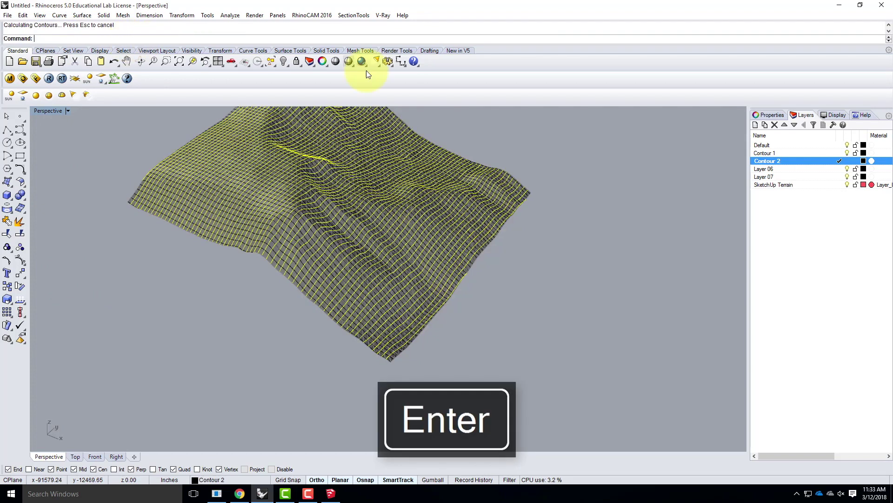
- Deselect the new contours and hide the SketchUp Terrain layer so only the contour grid is displayed
{"action": "left_click", "coordinate": [562, 253]}
{"action": "scroll", "coordinate": [311, 200], "scroll_direction": "up", "scroll_amount": 5}
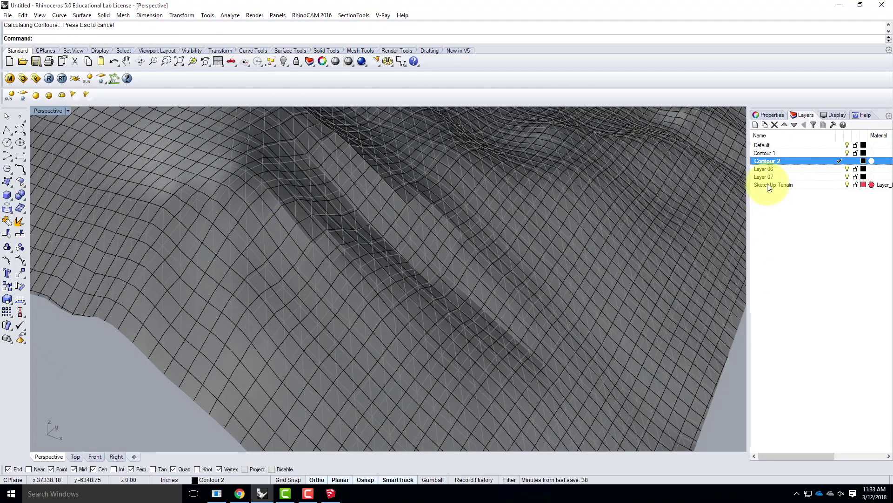
{"action": "left_click", "coordinate": [847, 184]}
{"action": "scroll", "coordinate": [316, 260], "scroll_direction": "down", "scroll_amount": 5}
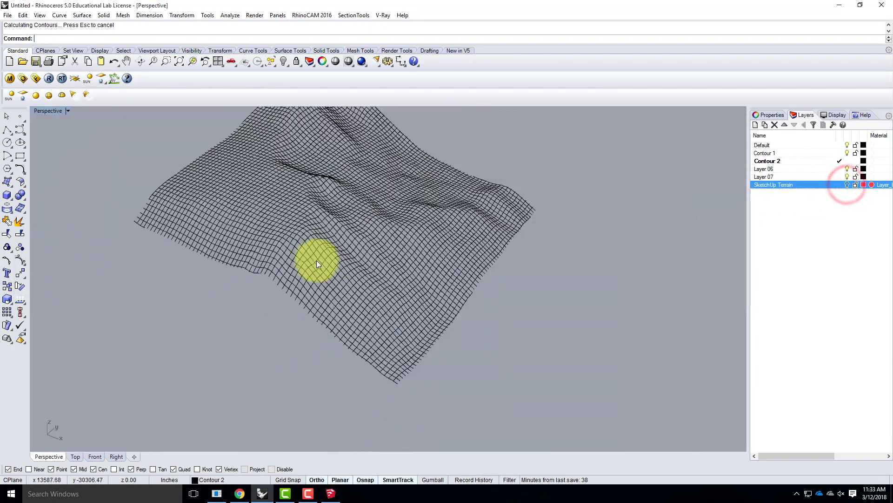
- Switch from the single Perspective viewport to the four-viewport layout and frame the contour grid in the Top view
{"action": "right_click_drag", "start_coordinate": [529, 188], "coordinate": [467, 275]}
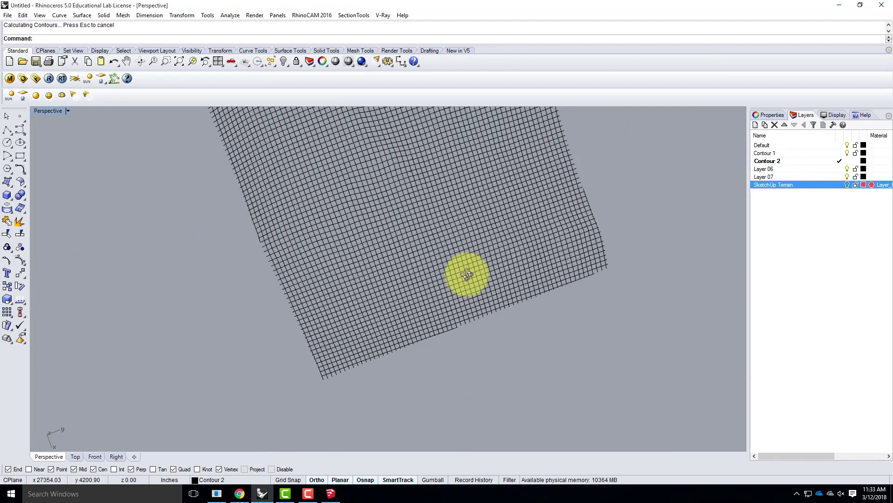
{"action": "double_click", "coordinate": [49, 110]}
{"action": "scroll", "coordinate": [232, 212], "scroll_direction": "down", "scroll_amount": 5}
{"action": "scroll", "coordinate": [221, 203], "scroll_direction": "up", "scroll_amount": 5}
{"action": "scroll", "coordinate": [151, 139], "scroll_direction": "up", "scroll_amount": 2}
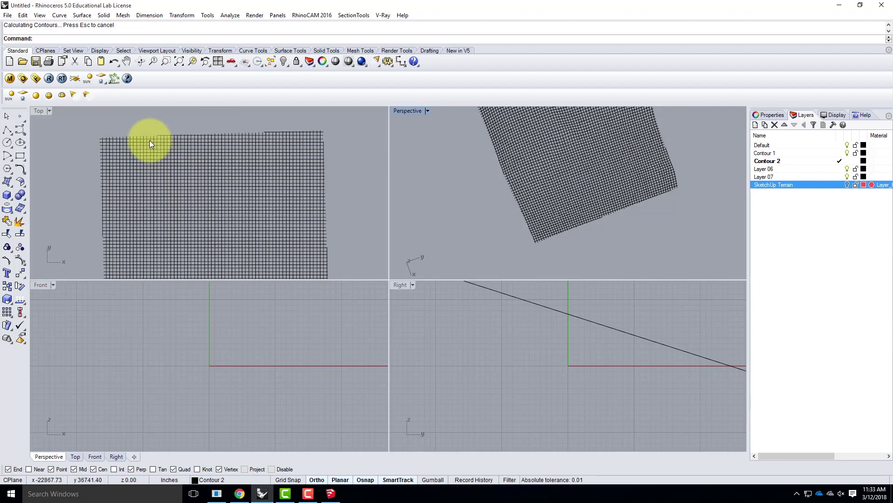
- Select four contour curves in the Top view, one just inside each side of the grid, as the trim boundary
{"action": "left_click", "coordinate": [149, 140]}
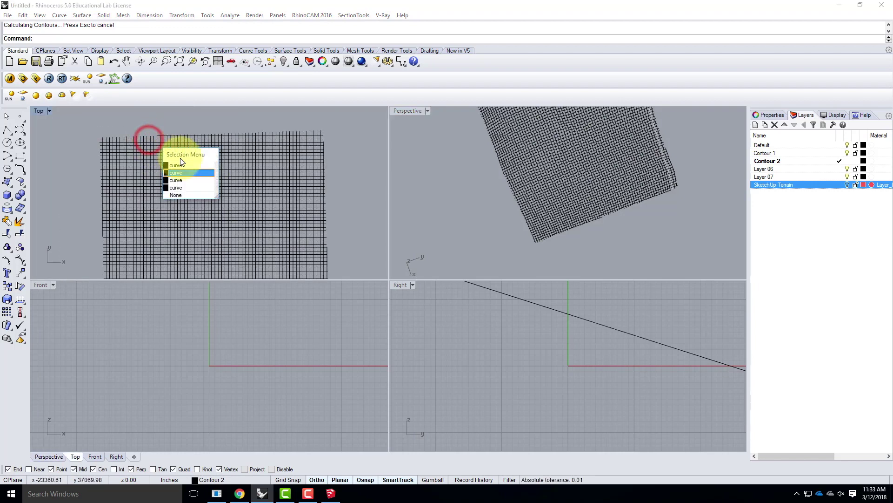
{"action": "left_click", "coordinate": [183, 172]}
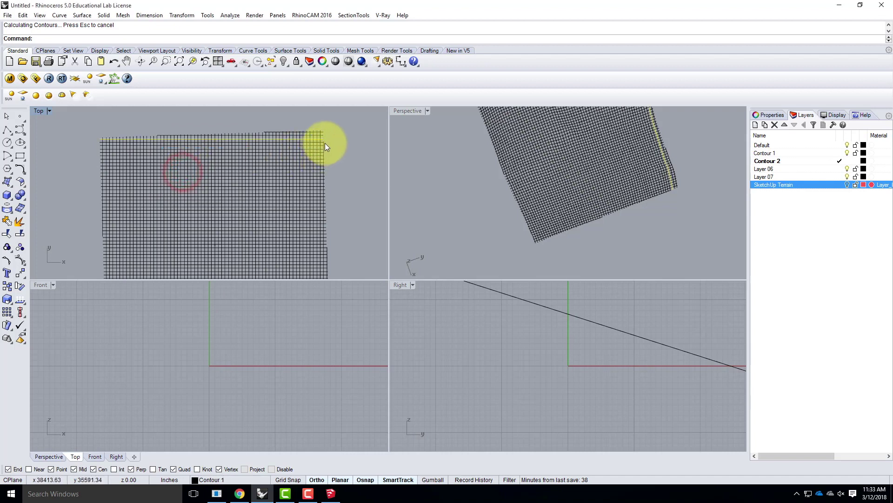
{"action": "scroll", "coordinate": [322, 138], "scroll_direction": "up", "scroll_amount": 3}
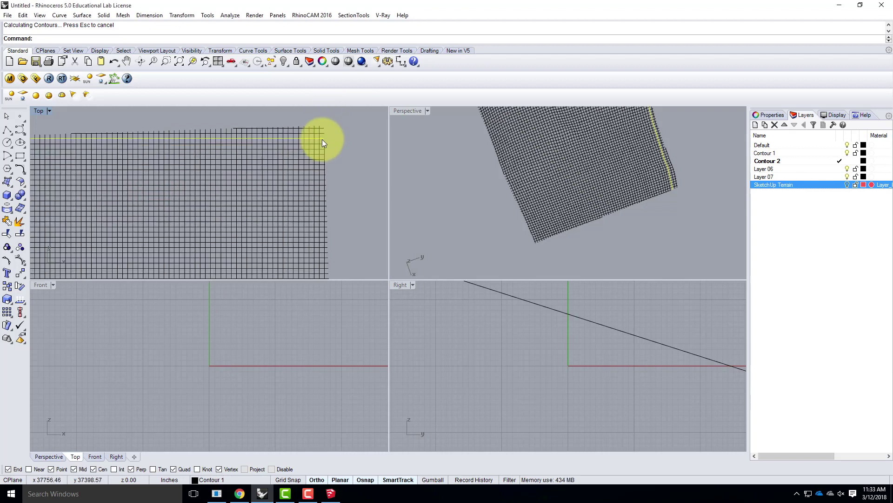
{"action": "left_click", "coordinate": [318, 137], "text": "shift"}
{"action": "scroll", "coordinate": [334, 140], "scroll_direction": "down", "scroll_amount": 3}
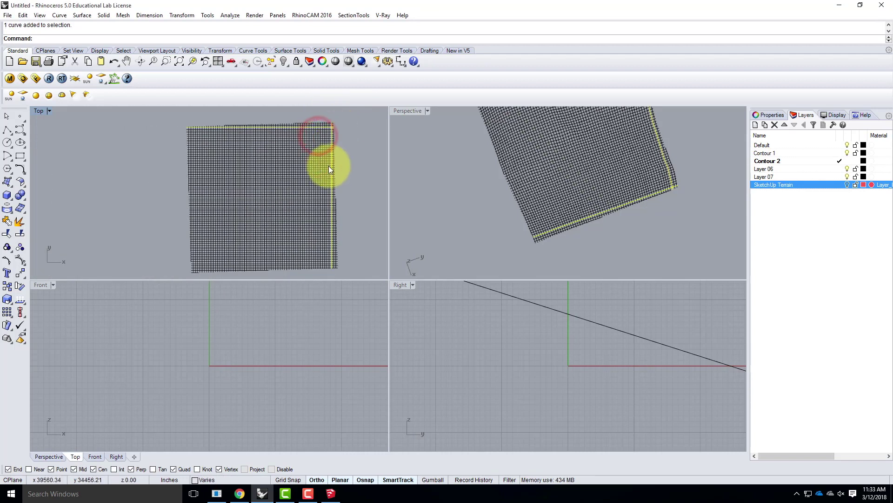
{"action": "scroll", "coordinate": [322, 276], "scroll_direction": "up", "scroll_amount": 1}
{"action": "scroll", "coordinate": [323, 274], "scroll_direction": "up", "scroll_amount": 1}
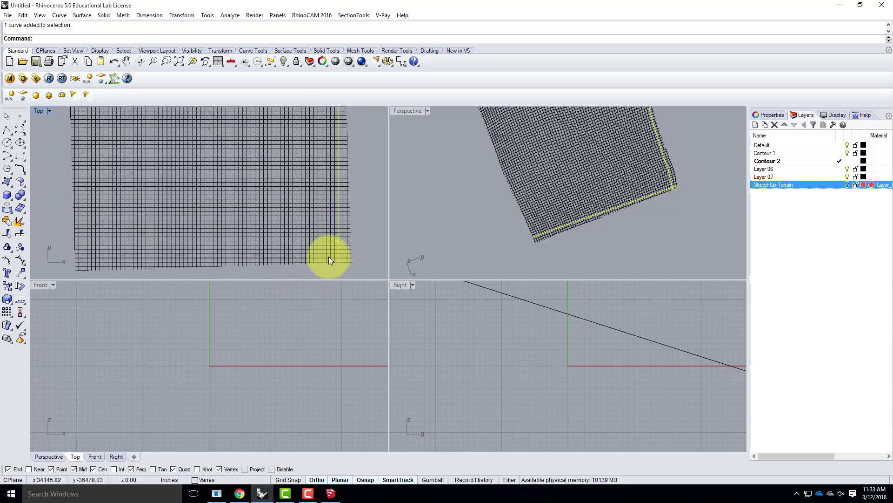
{"action": "left_click", "coordinate": [328, 256], "text": "shift"}
{"action": "scroll", "coordinate": [351, 259], "scroll_direction": "down", "scroll_amount": 2}
{"action": "scroll", "coordinate": [206, 261], "scroll_direction": "up", "scroll_amount": 2}
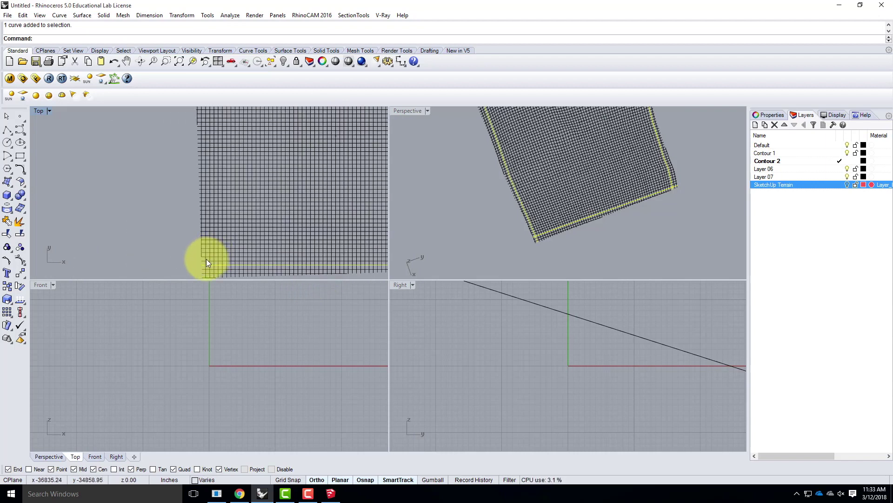
{"action": "left_click", "coordinate": [206, 259], "text": "shift"}
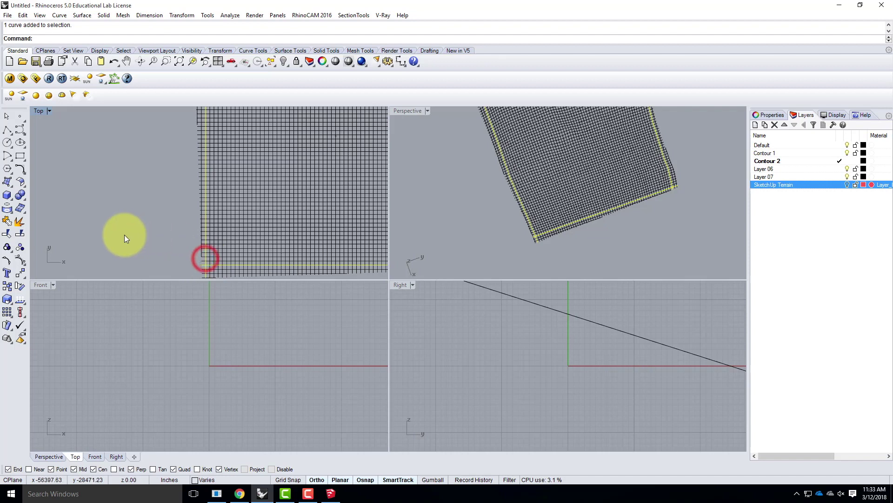
{"action": "scroll", "coordinate": [122, 235], "scroll_direction": "down", "scroll_amount": 3}
- Maximize the Top view and trim away all contour ends outside the four selected boundary curves
{"action": "double_click", "coordinate": [40, 111]}
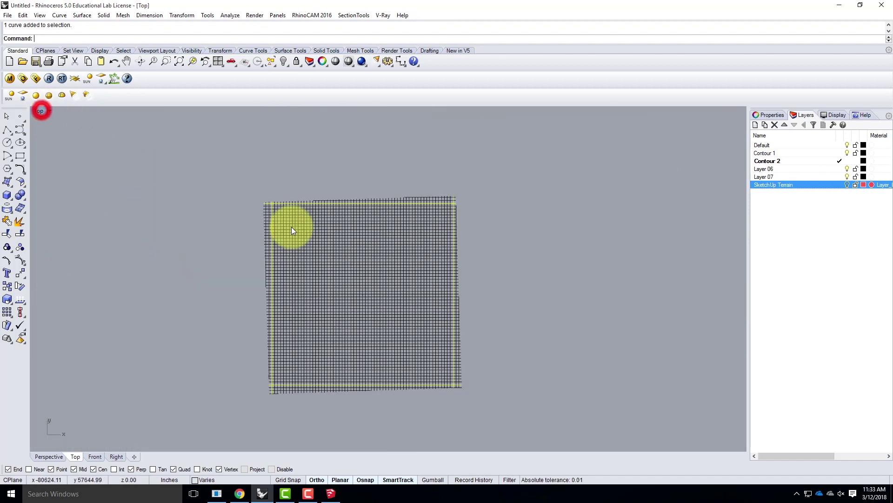
{"action": "left_click", "coordinate": [23, 16]}
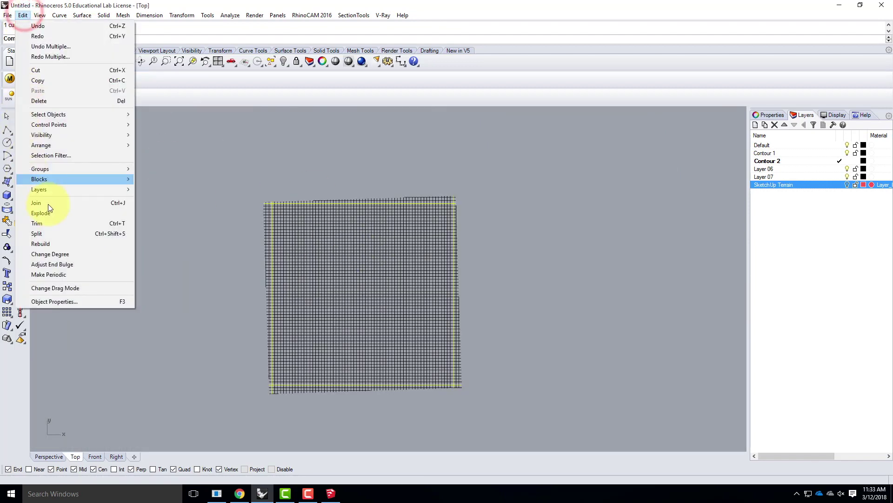
{"action": "left_click", "coordinate": [52, 223]}
{"action": "left_click_drag", "start_coordinate": [503, 175], "coordinate": [455, 400]}
{"action": "left_click_drag", "start_coordinate": [486, 166], "coordinate": [221, 202]}
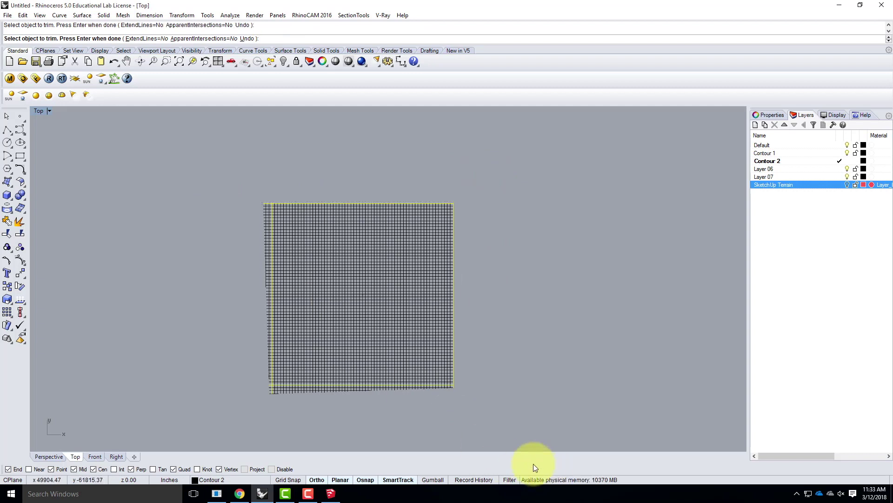
{"action": "left_click_drag", "start_coordinate": [482, 422], "coordinate": [252, 195]}
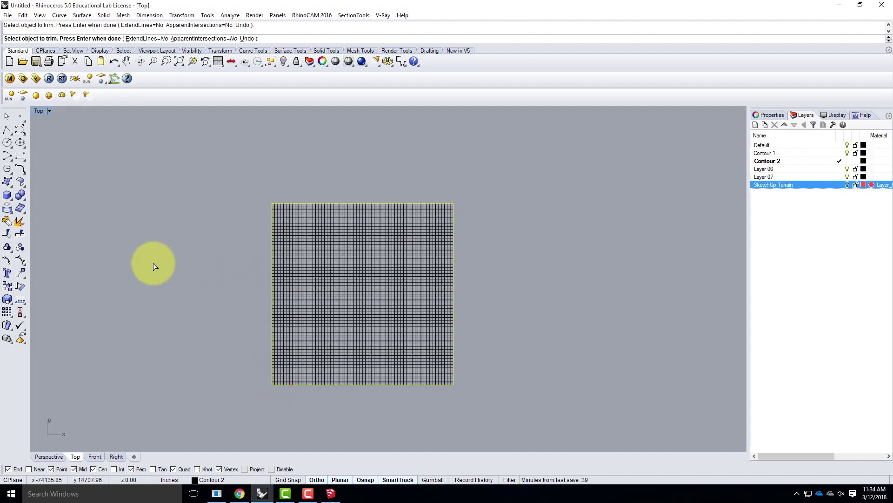
{"action": "scroll", "coordinate": [172, 291], "scroll_direction": "down", "scroll_amount": 2}
{"action": "scroll", "coordinate": [232, 248], "scroll_direction": "up", "scroll_amount": 2}
{"action": "scroll", "coordinate": [188, 189], "scroll_direction": "up", "scroll_amount": 2}
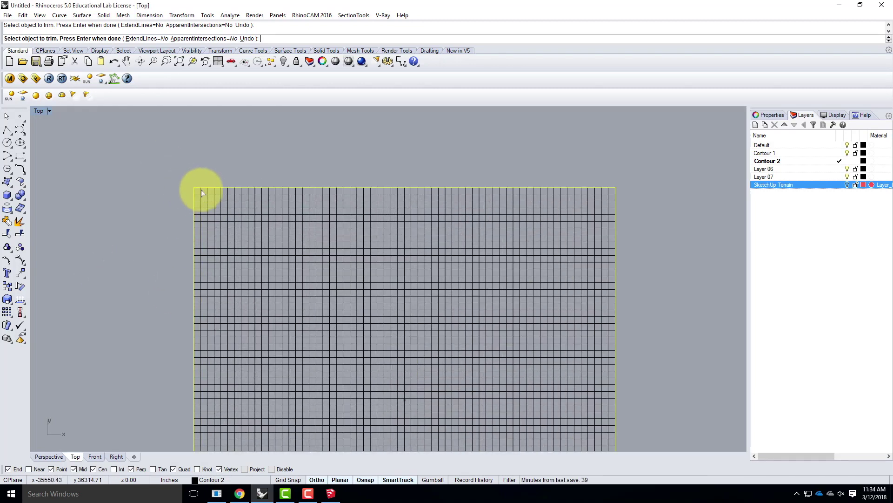
{"action": "scroll", "coordinate": [630, 186], "scroll_direction": "down", "scroll_amount": 2}
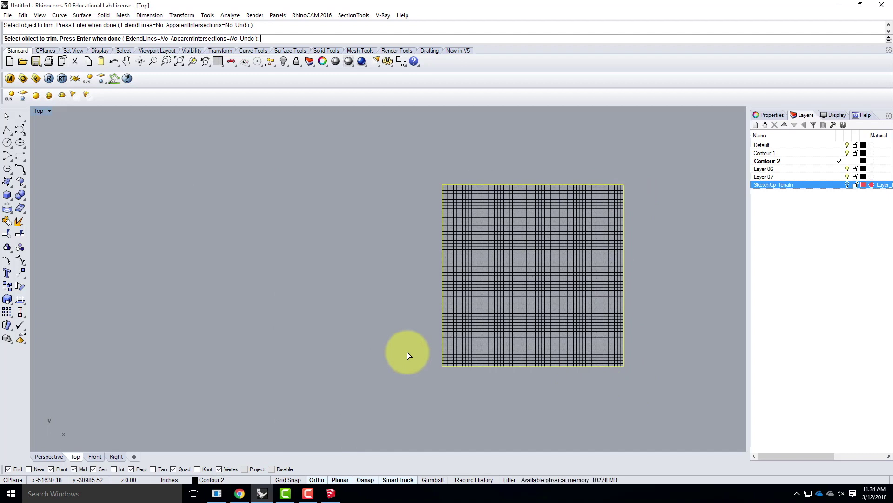
{"action": "key", "text": "Return"}
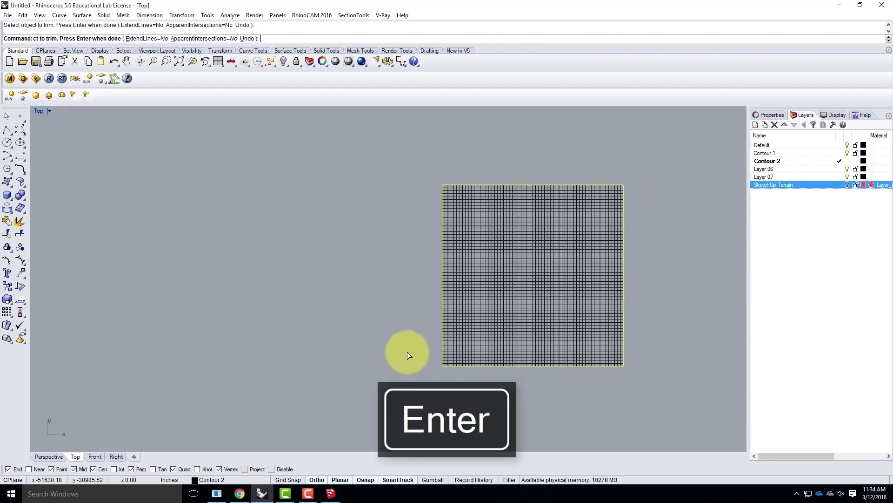
- Switch to a maximized Perspective view, deselect the boundary curves and view the trimmed contour grid at a low angle
{"action": "double_click", "coordinate": [40, 111]}
{"action": "left_click", "coordinate": [411, 111]}
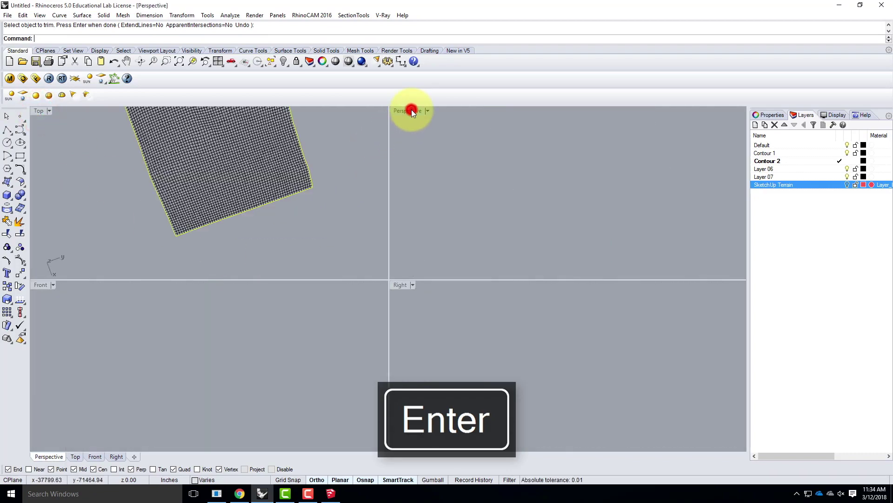
{"action": "double_click", "coordinate": [411, 111]}
{"action": "mouse_move", "coordinate": [464, 179]}
{"action": "right_mouse_down"}
{"action": "mouse_move", "coordinate": [361, 136]}
{"action": "mouse_move", "coordinate": [375, 239]}
{"action": "mouse_move", "coordinate": [450, 187]}
{"action": "right_mouse_up"}
{"action": "scroll", "coordinate": [370, 197], "scroll_direction": "up", "scroll_amount": 5}
{"action": "left_click", "coordinate": [111, 328]}
{"action": "mouse_move", "coordinate": [142, 317]}
{"action": "right_mouse_down"}
{"action": "mouse_move", "coordinate": [256, 280]}
{"action": "mouse_move", "coordinate": [190, 292]}
{"action": "right_mouse_up"}
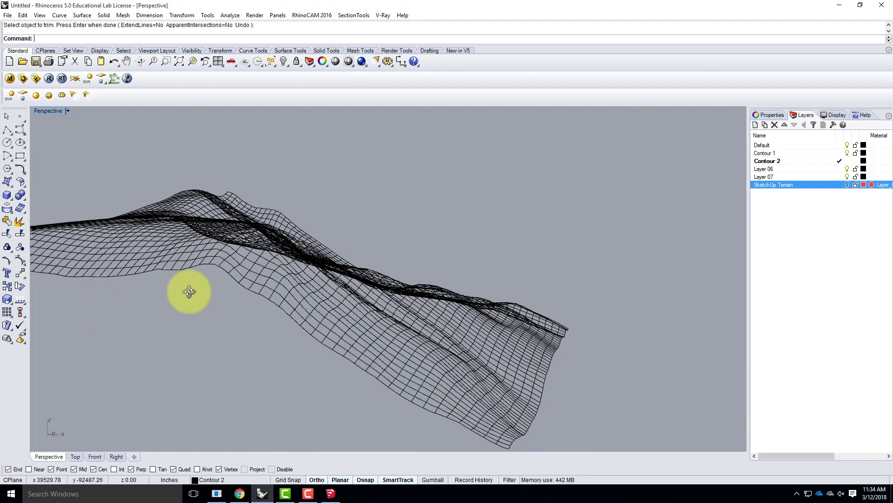
{"action": "right_click_drag", "start_coordinate": [189, 292], "coordinate": [189, 291]}
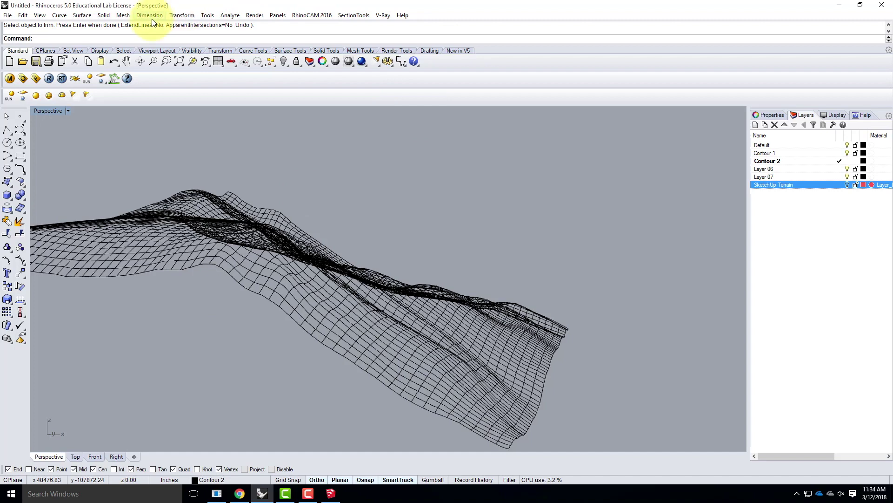
- Save the model as Ex212_S2018 in the Ex212 folder of Live - A136 Exercises
{"action": "left_click", "coordinate": [12, 17]}
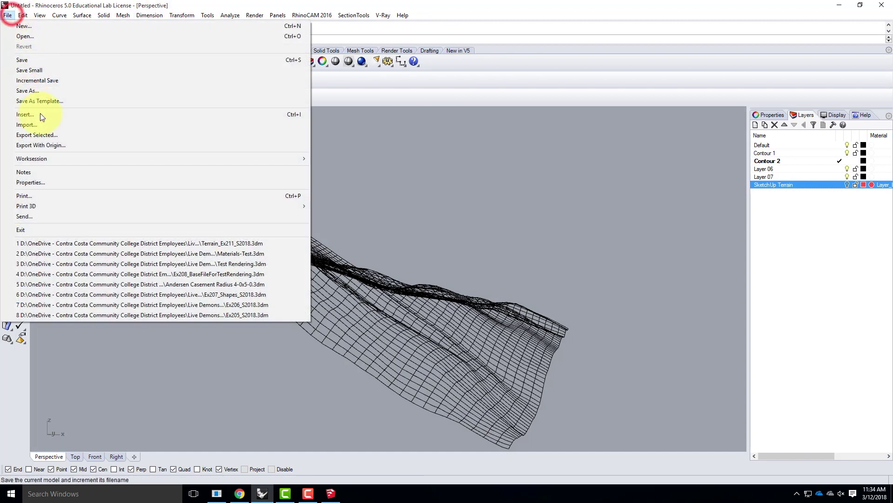
{"action": "left_click", "coordinate": [24, 61]}
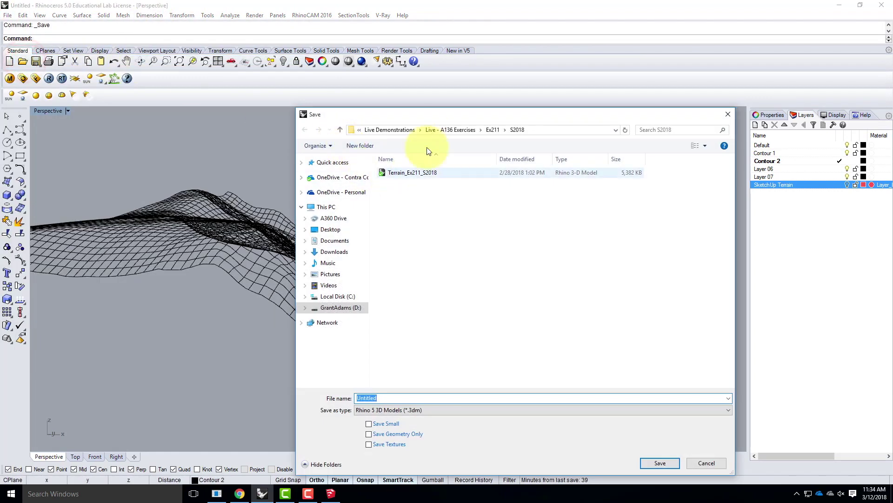
{"action": "left_click", "coordinate": [466, 130]}
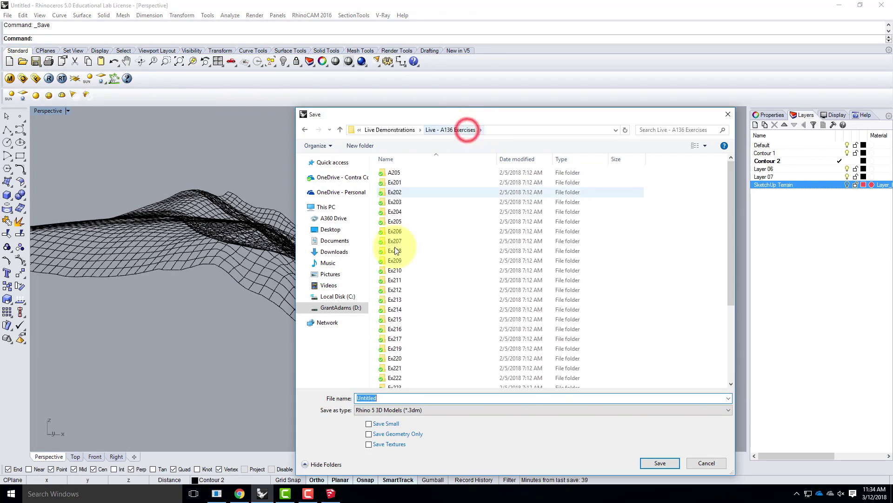
{"action": "double_click", "coordinate": [395, 290]}
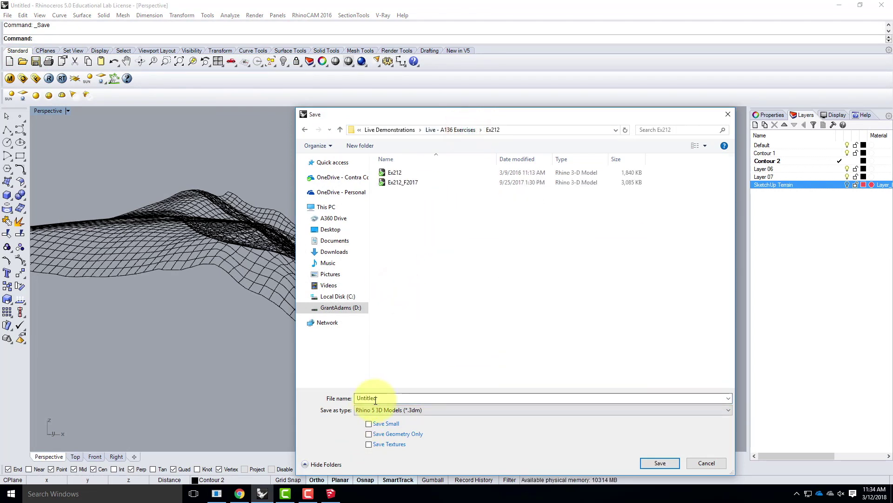
{"action": "left_click", "coordinate": [402, 182]}
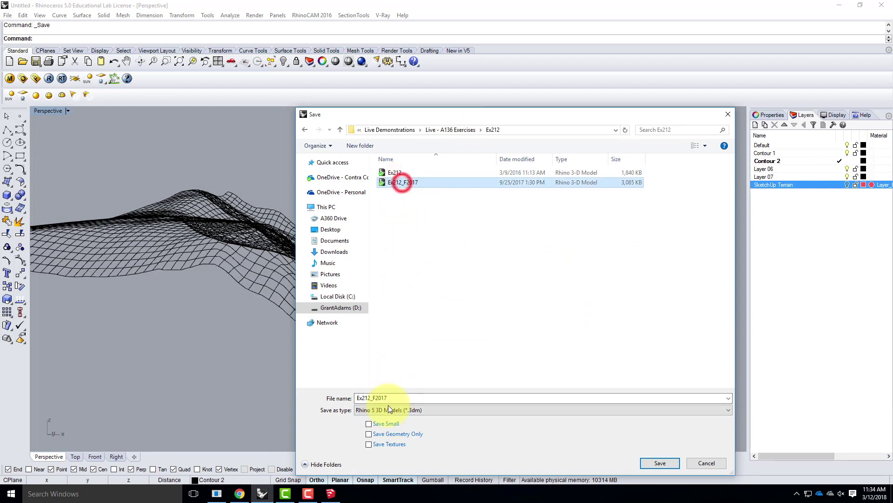
{"action": "double_click", "coordinate": [376, 397]}
{"action": "left_click_drag", "start_coordinate": [373, 397], "coordinate": [413, 398]}
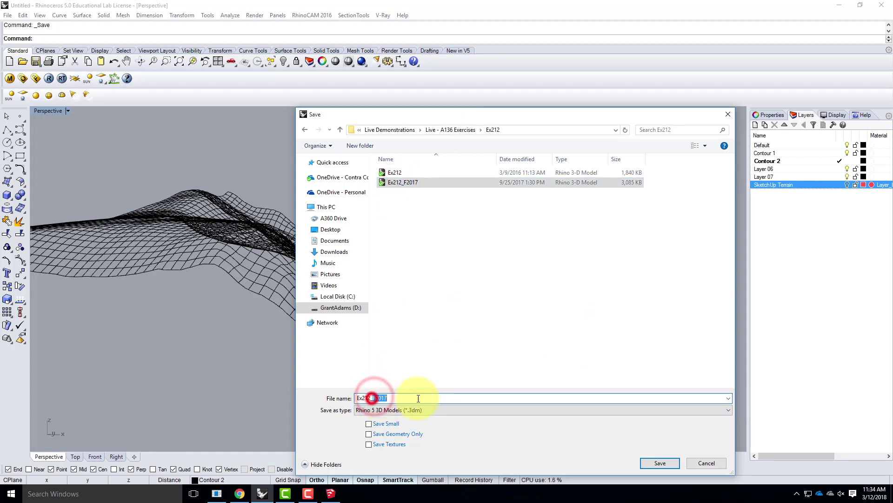
{"action": "type", "text": "S20"}
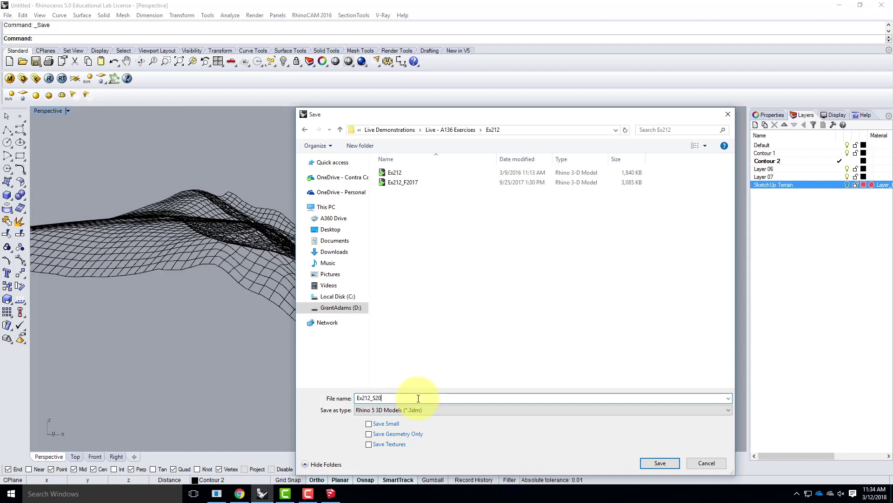
{"action": "type", "text": "18"}
{"action": "left_click", "coordinate": [472, 344]}
{"action": "left_click", "coordinate": [662, 462]}
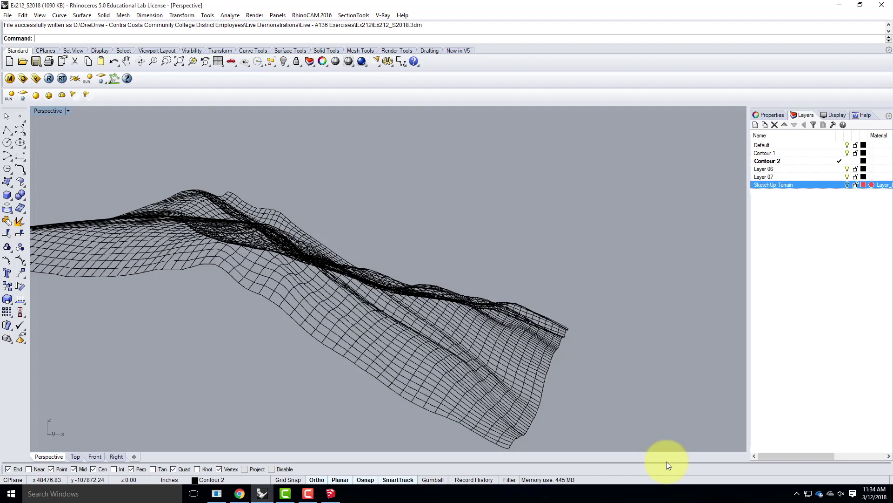
- Rename Layer 06 as Terrain and make it the current layer
{"action": "scroll", "coordinate": [579, 382], "scroll_direction": "down", "scroll_amount": 5}
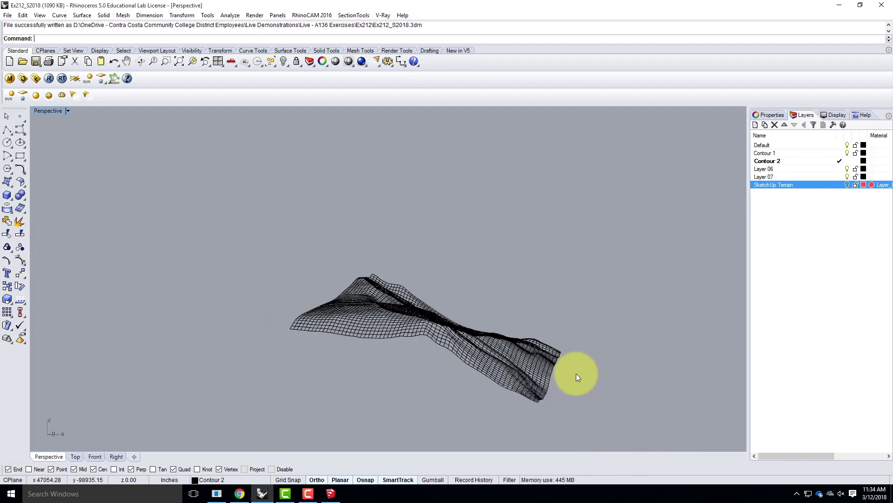
{"action": "right_click_drag", "start_coordinate": [607, 374], "coordinate": [534, 381]}
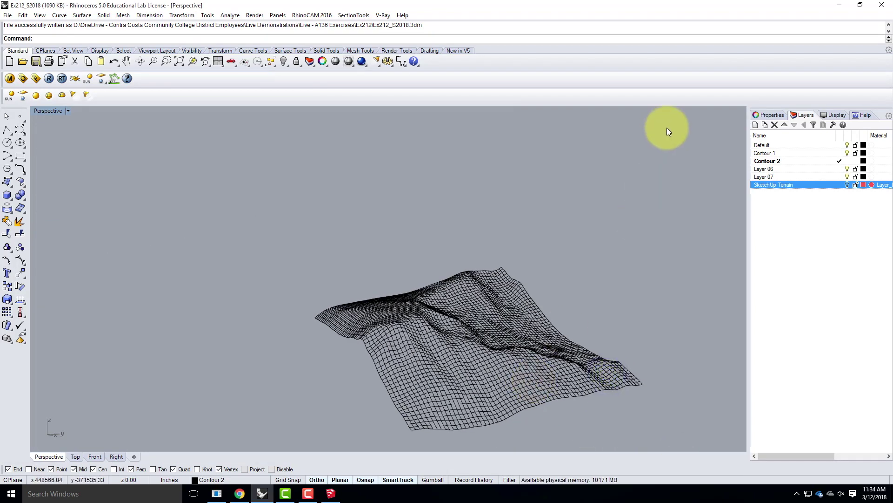
{"action": "left_click", "coordinate": [774, 169]}
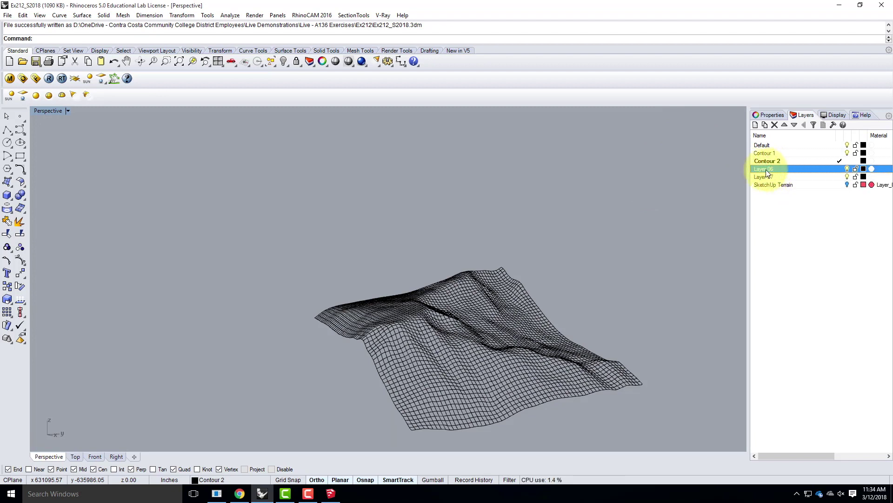
{"action": "left_click", "coordinate": [770, 170]}
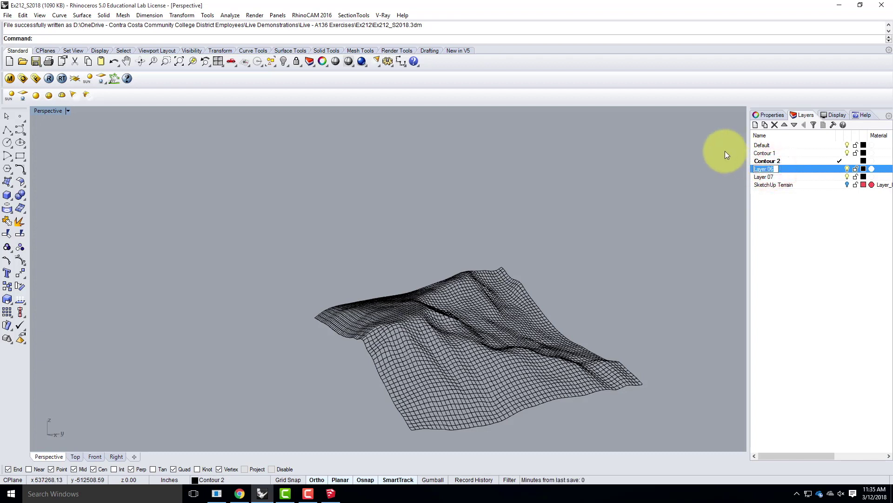
{"action": "type", "text": "Terrain"}
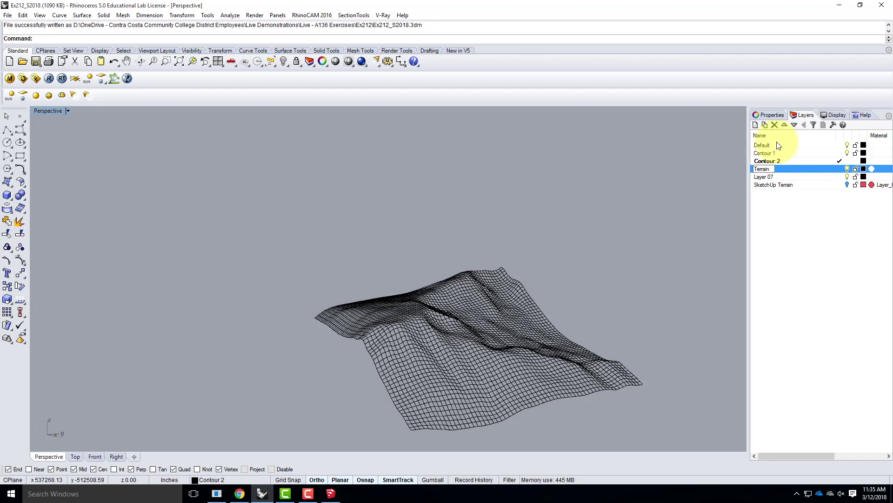
{"action": "left_click", "coordinate": [839, 169]}
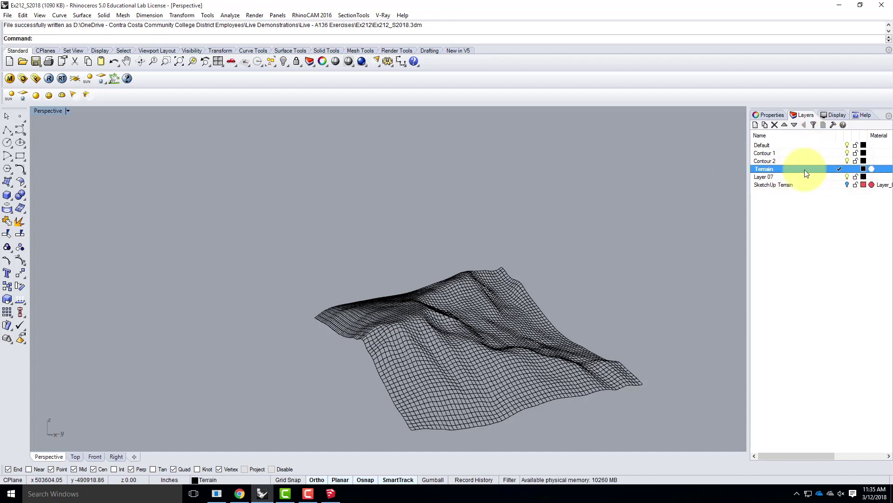
- Create a curve-network surface from all the contour curves, with 0.01 edge and 0.1 interior tolerances and Position matching on every edge
{"action": "scroll", "coordinate": [512, 208], "scroll_direction": "down", "scroll_amount": 3}
{"action": "right_click_drag", "start_coordinate": [554, 208], "coordinate": [468, 215]}
{"action": "scroll", "coordinate": [499, 245], "scroll_direction": "up", "scroll_amount": 6}
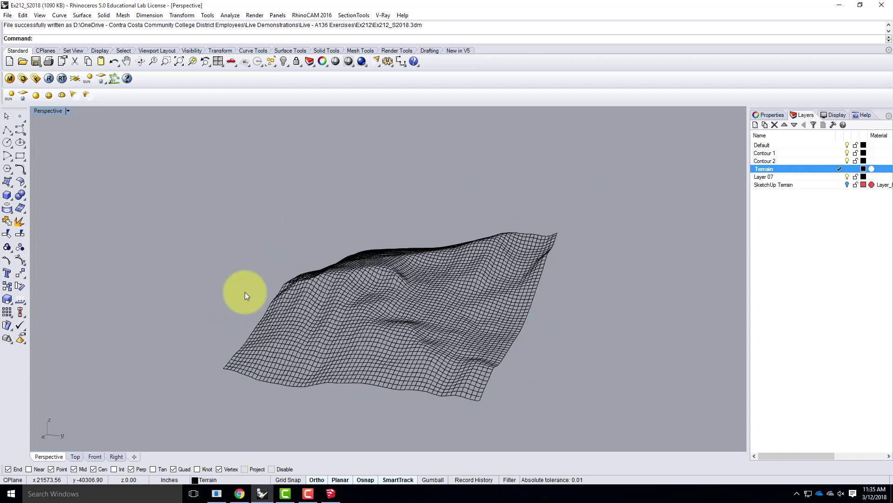
{"action": "mouse_move", "coordinate": [216, 208]}
{"action": "right_mouse_down"}
{"action": "mouse_move", "coordinate": [243, 249]}
{"action": "mouse_move", "coordinate": [199, 175]}
{"action": "right_mouse_up"}
{"action": "left_click_drag", "start_coordinate": [198, 175], "coordinate": [504, 411]}
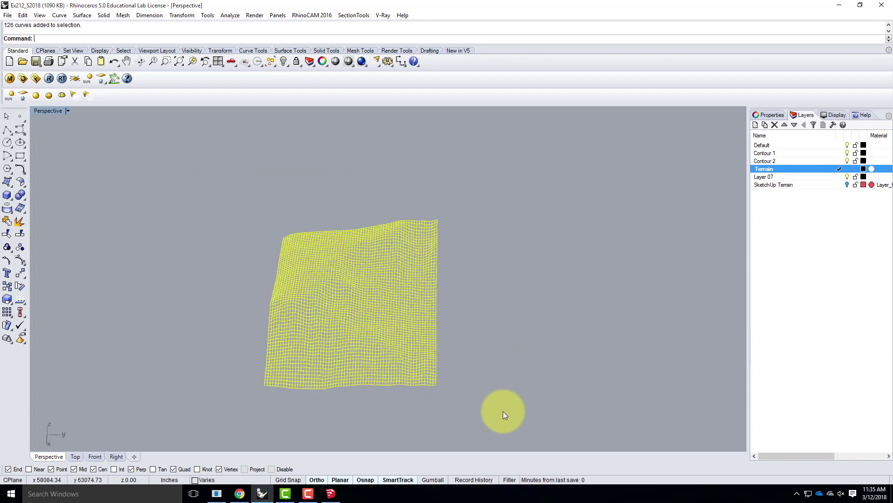
{"action": "left_click", "coordinate": [62, 17]}
{"action": "mouse_move", "coordinate": [82, 15]}
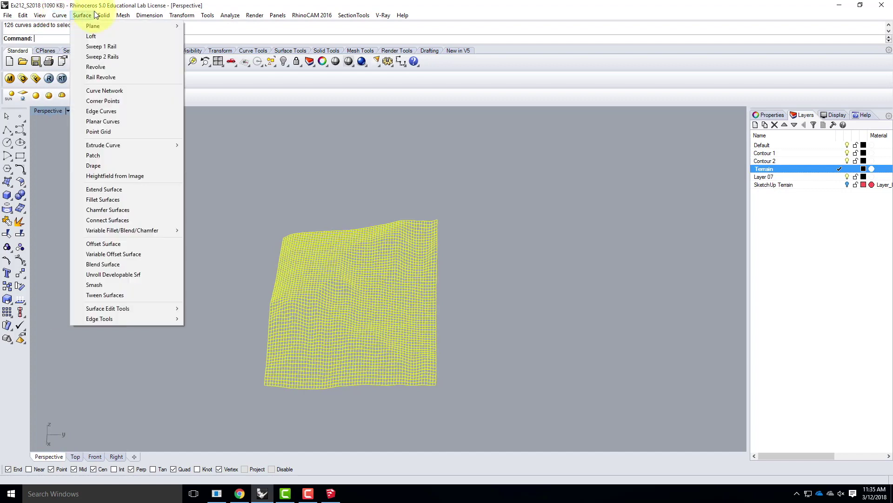
{"action": "left_click", "coordinate": [101, 90]}
{"action": "left_click_drag", "start_coordinate": [460, 217], "coordinate": [544, 149]}
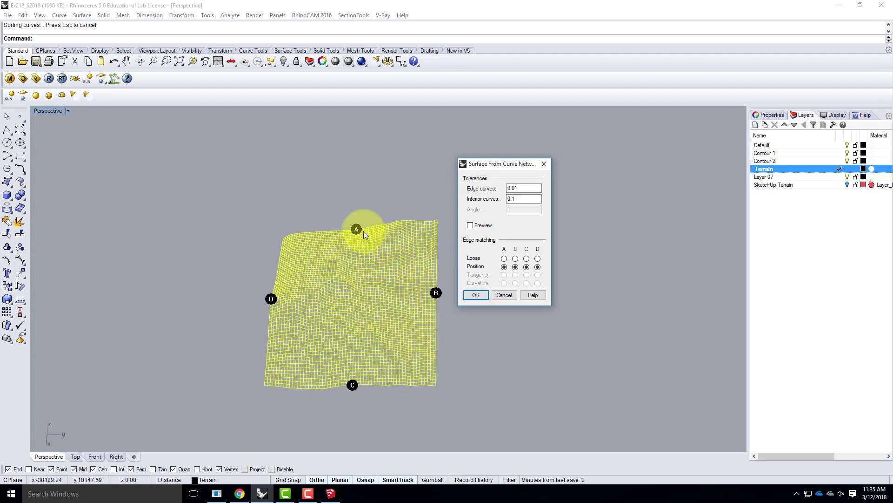
{"action": "left_click", "coordinate": [476, 295]}
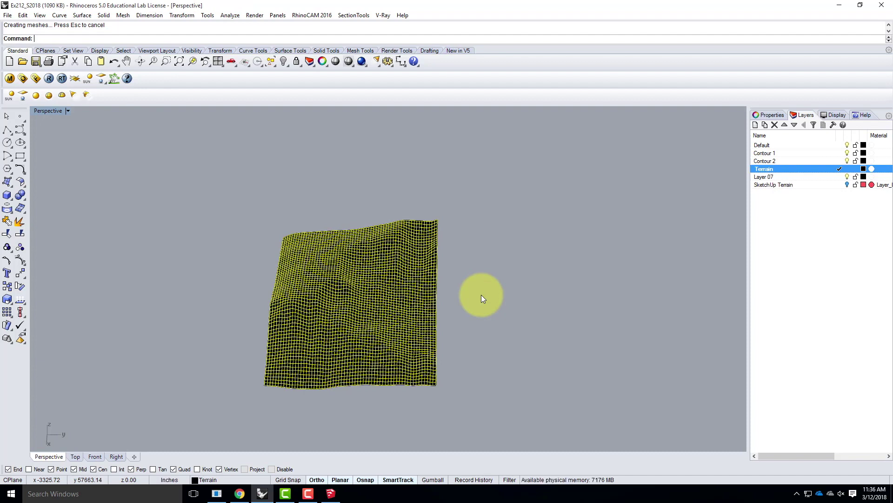
{"action": "left_click", "coordinate": [456, 331]}
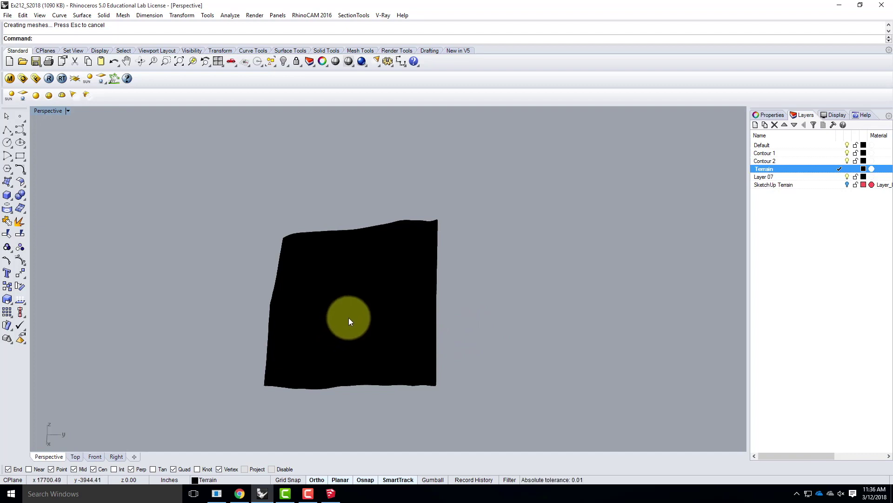
- Rebuild the terrain surface with point counts of 100 in U and V and degree 3 in both directions, deleting the input
{"action": "scroll", "coordinate": [349, 319], "scroll_direction": "up", "scroll_amount": 2}
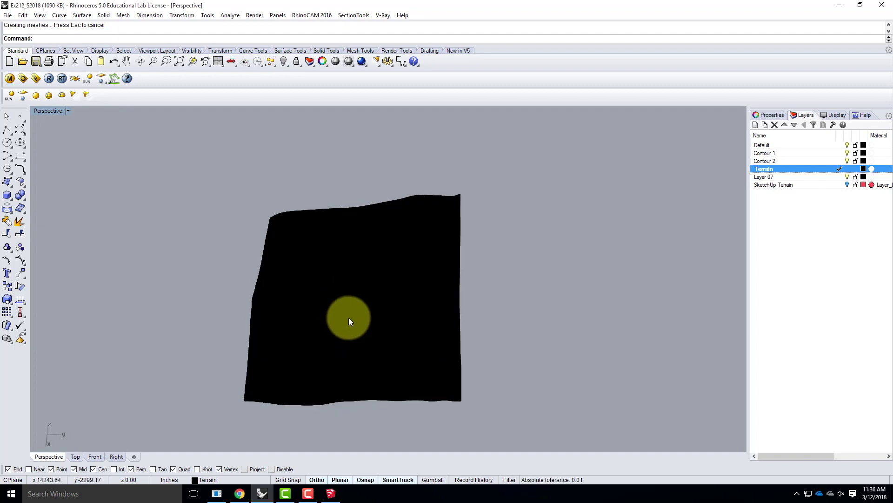
{"action": "scroll", "coordinate": [350, 320], "scroll_direction": "up", "scroll_amount": 2}
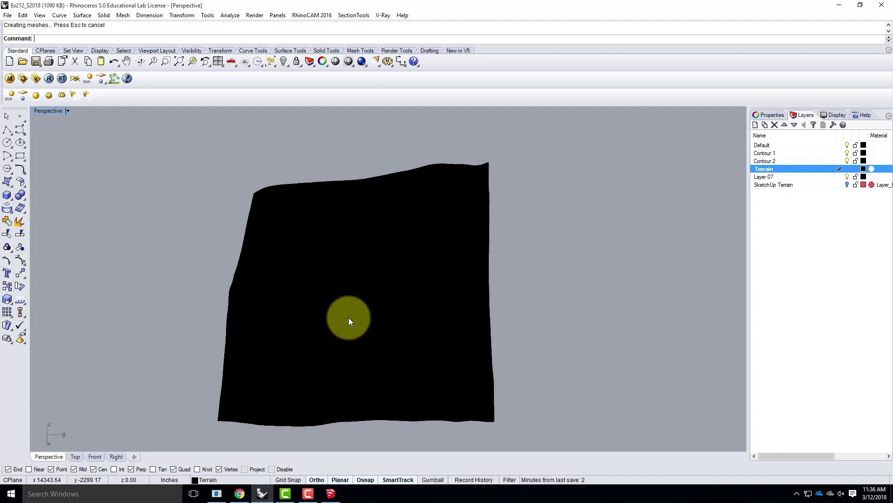
{"action": "left_click", "coordinate": [349, 318]}
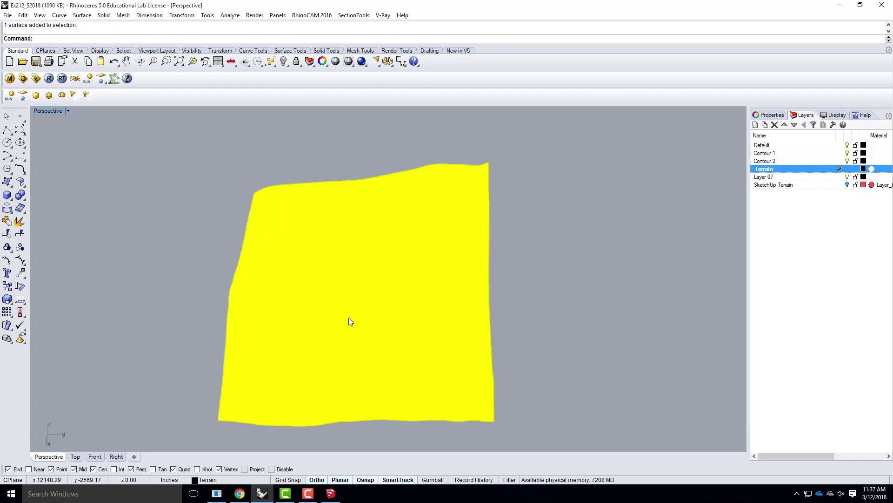
{"action": "type", "text": "Rebuild"}
{"action": "key", "text": "Return"}
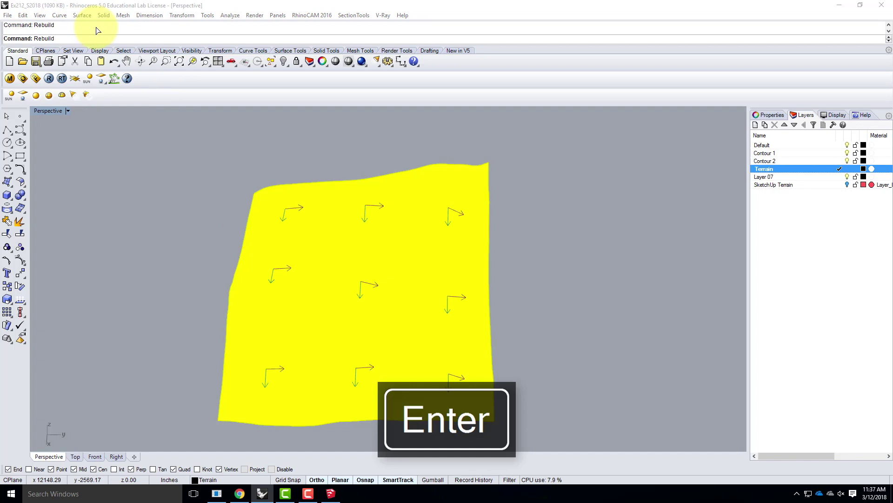
{"action": "key", "text": "Return"}
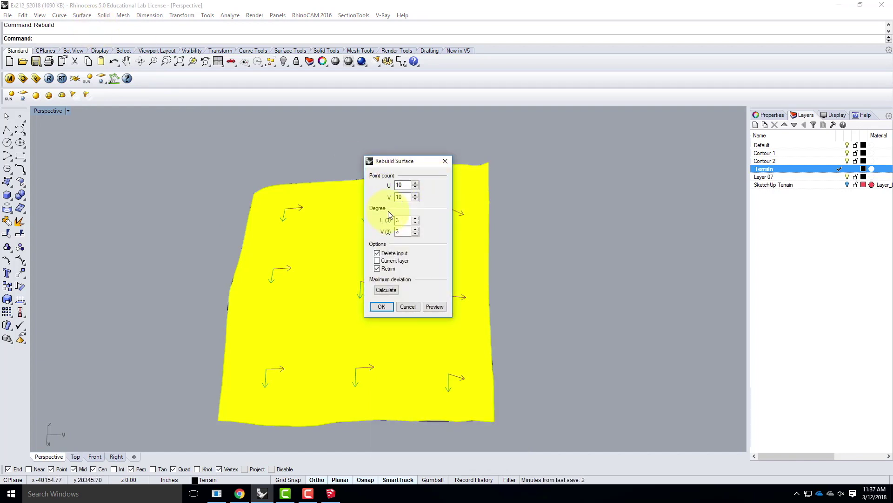
{"action": "left_click", "coordinate": [404, 185]}
{"action": "type", "text": "100"}
{"action": "key", "text": "Tab"}
{"action": "type", "text": "0"}
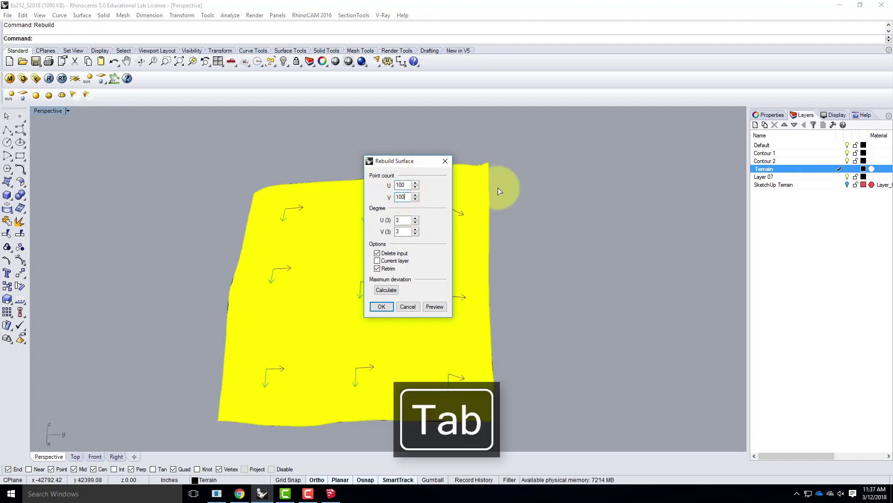
{"action": "key", "text": "Return"}
{"action": "left_click", "coordinate": [385, 307]}
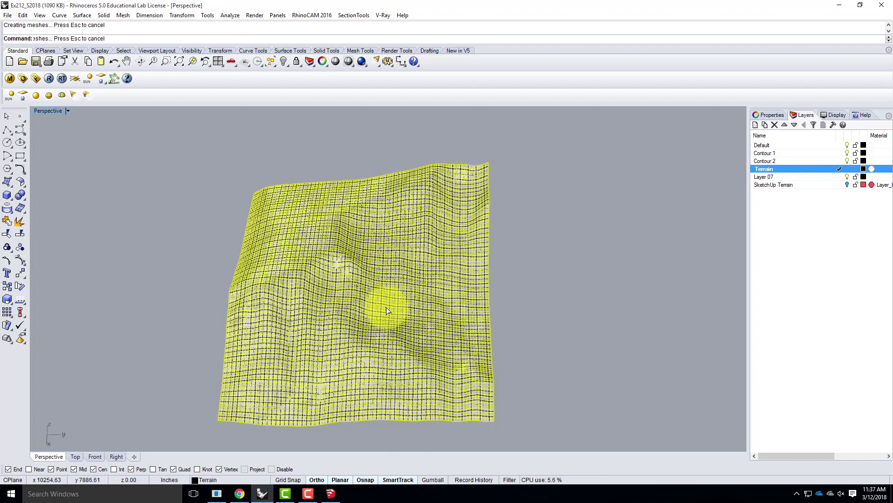
{"action": "left_click", "coordinate": [575, 271]}
- Hide the Contour 1 and Contour 2 layers
{"action": "scroll", "coordinate": [405, 292], "scroll_direction": "up", "scroll_amount": 5}
{"action": "right_click_drag", "start_coordinate": [405, 291], "coordinate": [284, 204]}
{"action": "right_click_drag", "start_coordinate": [325, 225], "coordinate": [241, 238]}
{"action": "scroll", "coordinate": [316, 247], "scroll_direction": "up", "scroll_amount": 5}
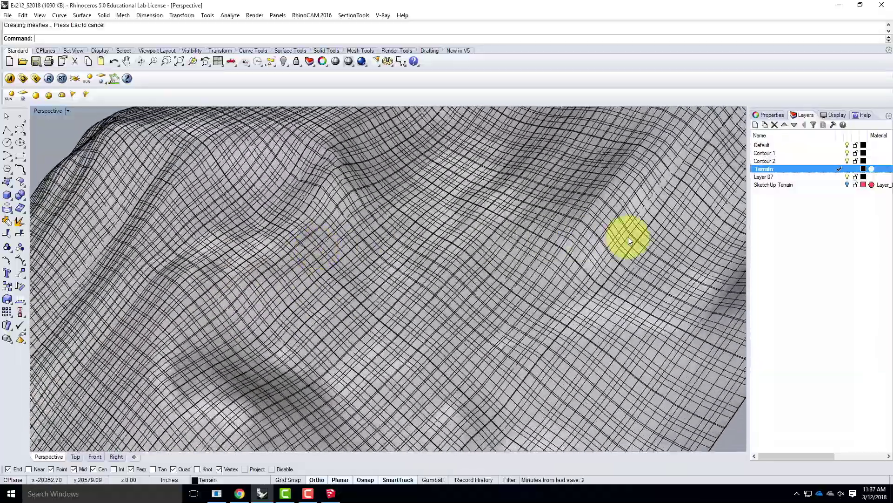
{"action": "left_click", "coordinate": [787, 152]}
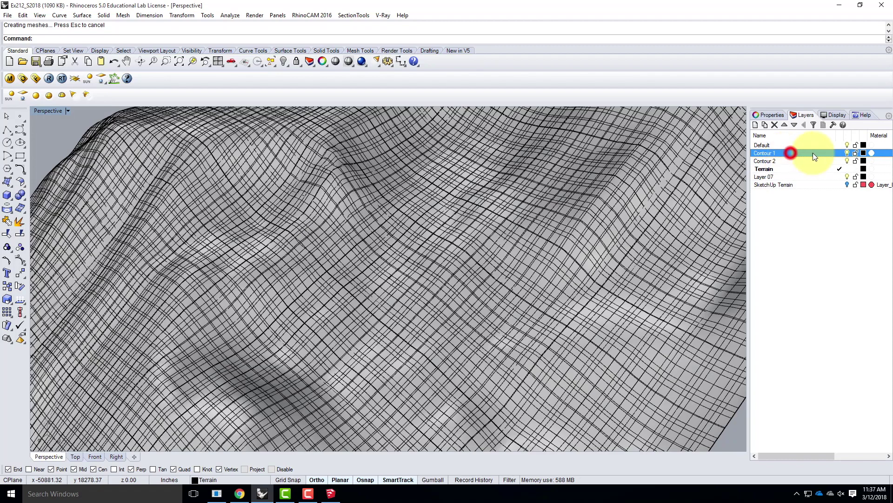
{"action": "left_click", "coordinate": [846, 153]}
{"action": "left_click", "coordinate": [855, 161]}
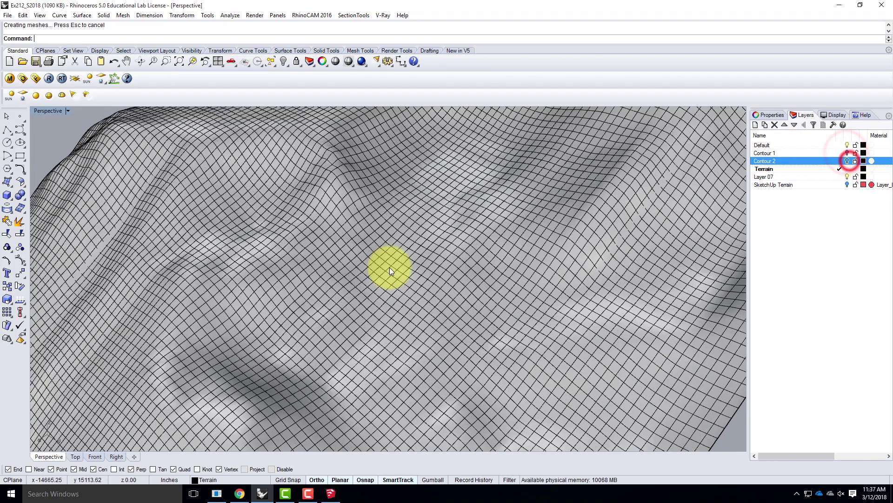
- Examine the relief and grid lines of the rebuilt terrain surface from several angles and distances
{"action": "scroll", "coordinate": [389, 267], "scroll_direction": "down", "scroll_amount": 5}
{"action": "left_click", "coordinate": [390, 287]}
{"action": "right_click_drag", "start_coordinate": [170, 341], "coordinate": [377, 301]}
{"action": "scroll", "coordinate": [455, 305], "scroll_direction": "up", "scroll_amount": 5}
{"action": "scroll", "coordinate": [455, 304], "scroll_direction": "down", "scroll_amount": 5}
{"action": "right_click_drag", "start_coordinate": [453, 301], "coordinate": [601, 254]}
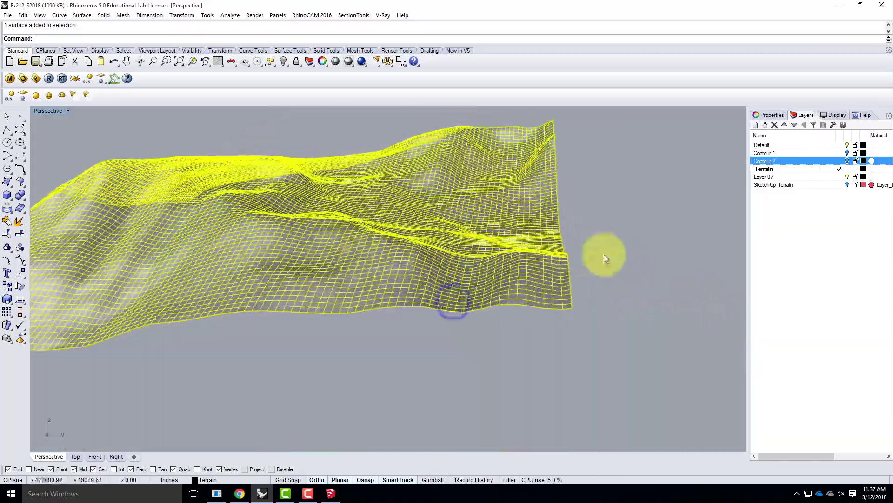
{"action": "left_click", "coordinate": [629, 242]}
{"action": "right_click_drag", "start_coordinate": [599, 219], "coordinate": [529, 264]}
{"action": "scroll", "coordinate": [566, 267], "scroll_direction": "up", "scroll_amount": 5}
{"action": "scroll", "coordinate": [614, 283], "scroll_direction": "down", "scroll_amount": 5}
{"action": "right_click_drag", "start_coordinate": [681, 274], "coordinate": [670, 259]}
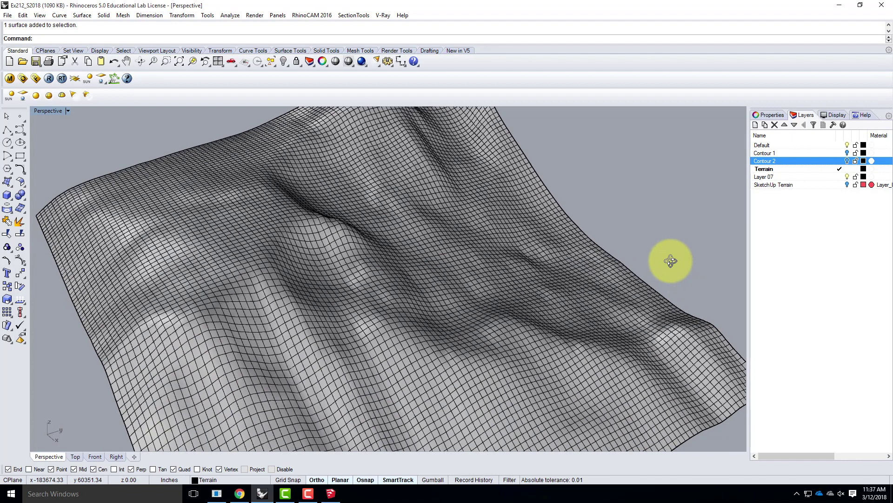
{"action": "scroll", "coordinate": [365, 272], "scroll_direction": "down", "scroll_amount": 2}
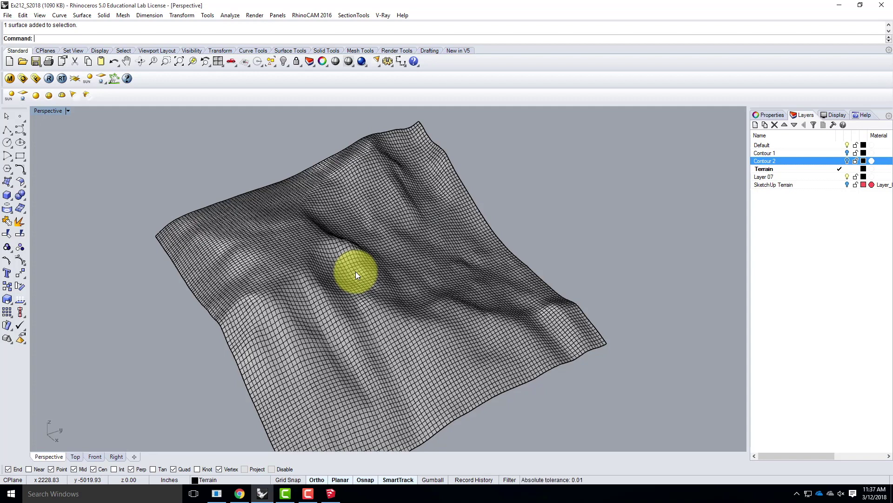
{"action": "left_click", "coordinate": [356, 272]}
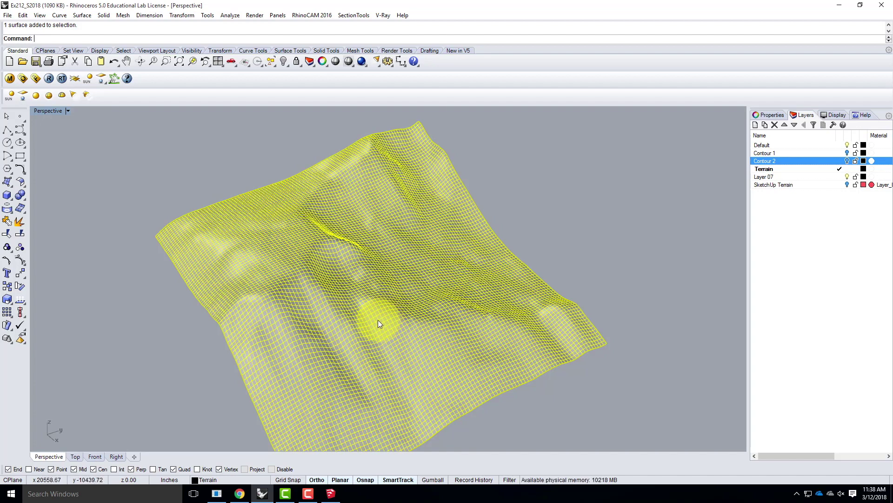
- Switch to Chrome and open Exercise 212 from the Spring 2018 exercises of Digital Tools For Architects (Archi 136)
{"action": "mouse_move", "coordinate": [307, 494]}
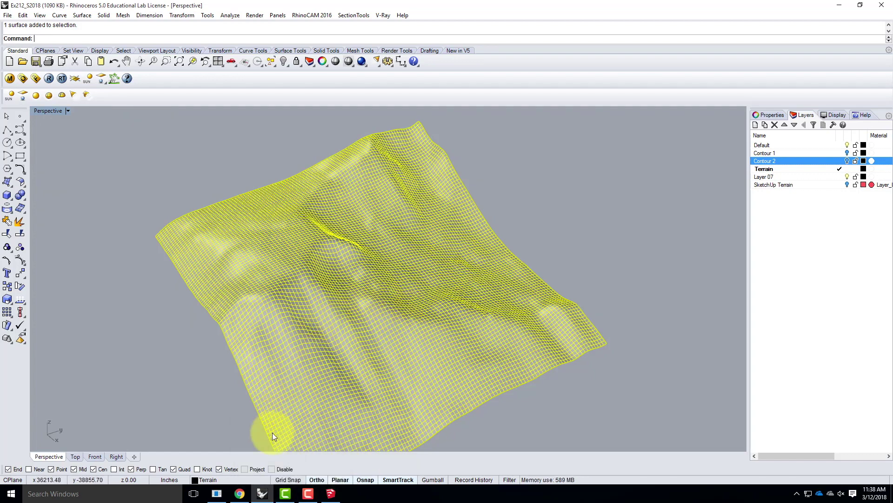
{"action": "left_click", "coordinate": [239, 494]}
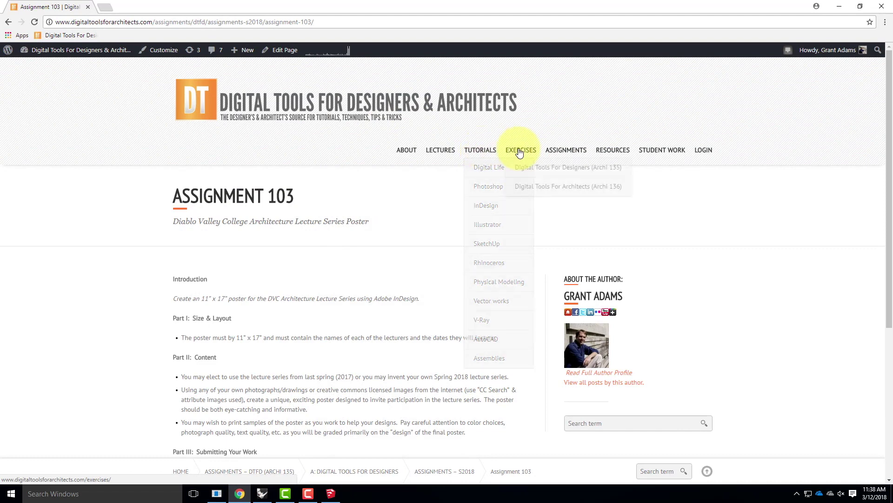
{"action": "mouse_move", "coordinate": [521, 186]}
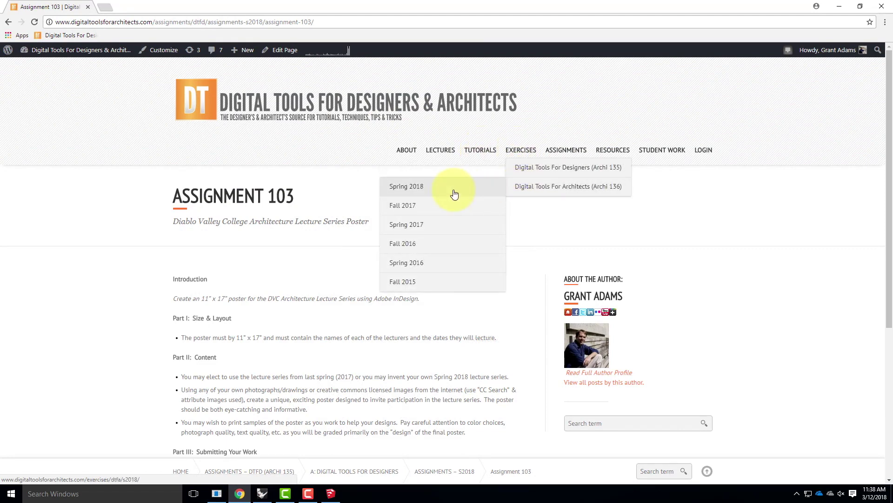
{"action": "left_click", "coordinate": [455, 194]}
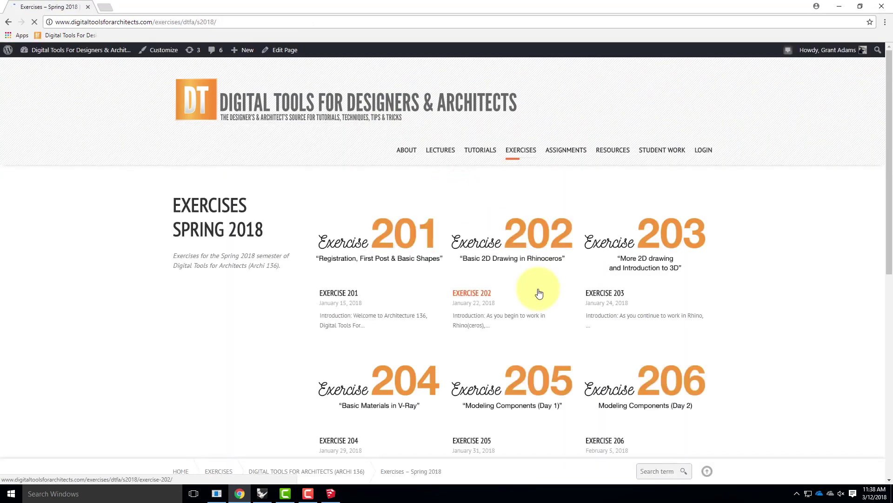
{"action": "scroll", "coordinate": [538, 298], "scroll_direction": "down", "scroll_amount": 5}
{"action": "scroll", "coordinate": [537, 300], "scroll_direction": "down", "scroll_amount": 3}
{"action": "left_click", "coordinate": [649, 283]}
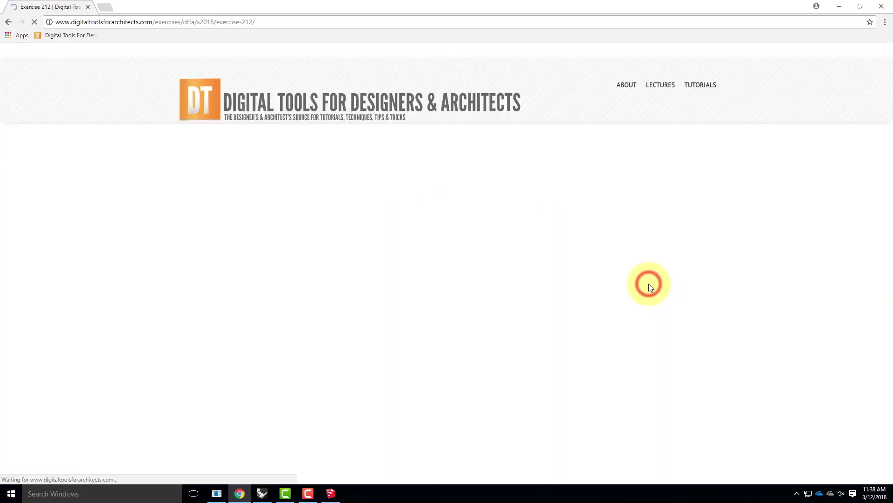
- Consult the topography model cheat sheet for the 11 by 17 paper dimensions at 1 inch to 200 feet, and return to Rhinoceros
{"action": "scroll", "coordinate": [512, 289], "scroll_direction": "down", "scroll_amount": 4}
{"action": "left_click", "coordinate": [359, 320]}
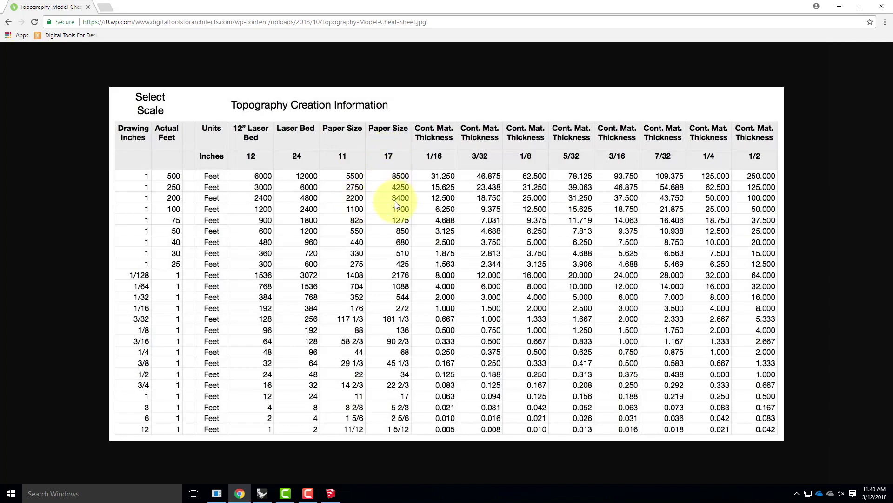
{"action": "left_click", "coordinate": [839, 8]}
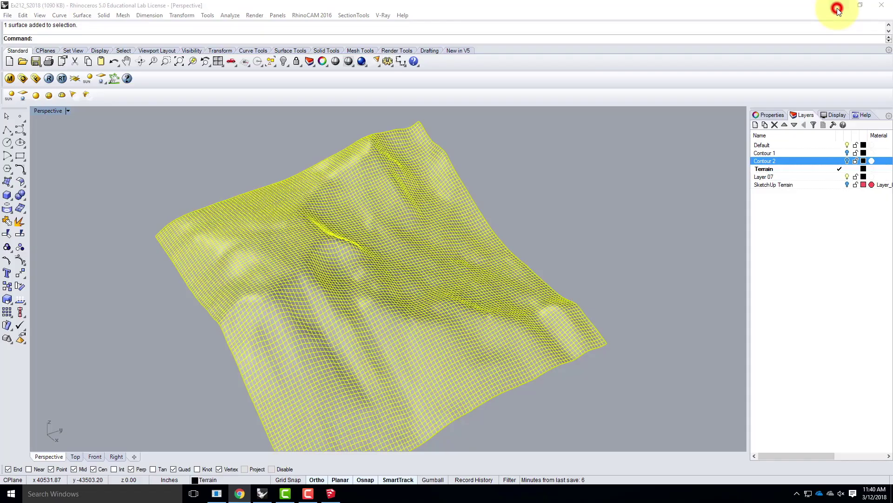
- Draw a rectangle of 2200' by 3400' behind the terrain using relative coordinates
{"action": "left_click", "coordinate": [20, 156]}
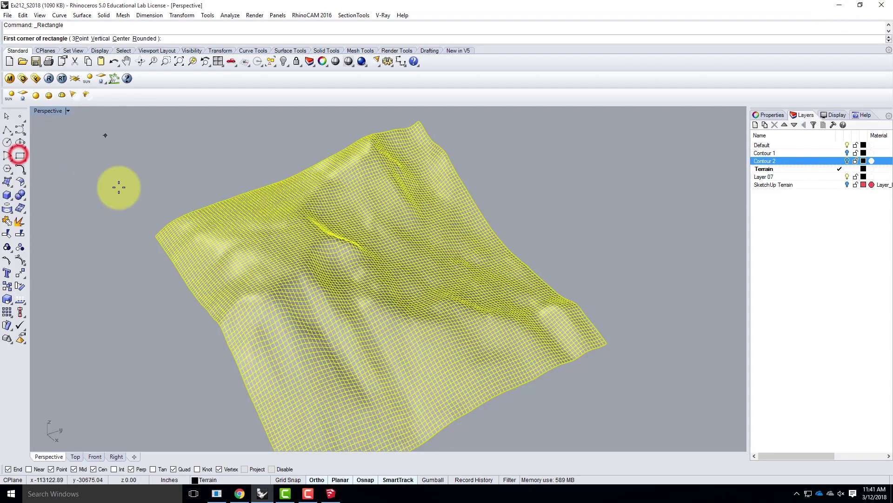
{"action": "left_click", "coordinate": [182, 173]}
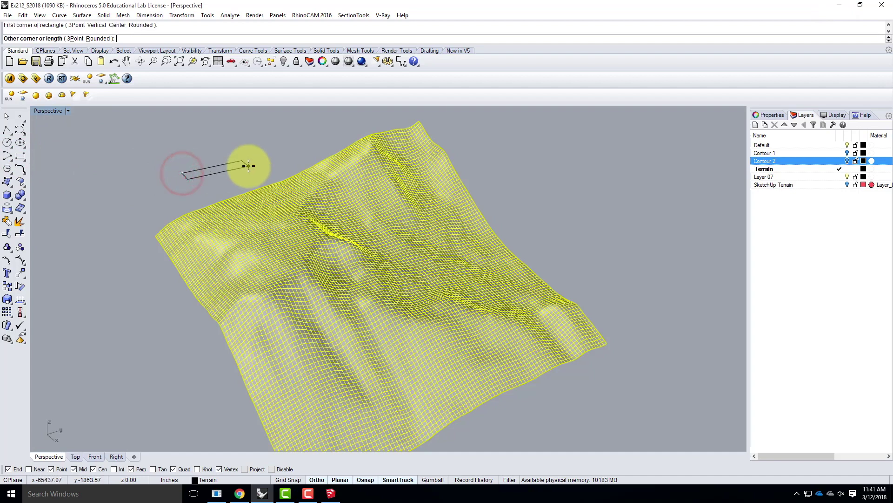
{"action": "type", "text": "@22000,3400"}
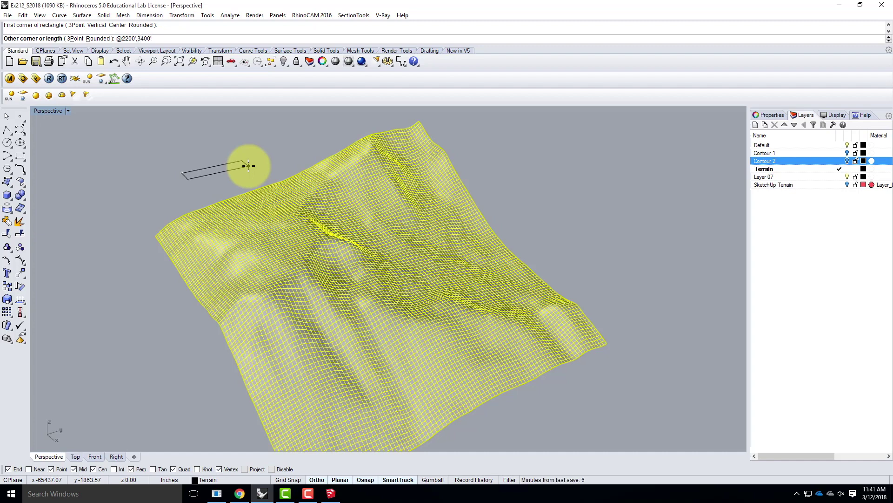
{"action": "type", "text": "'"}
{"action": "key", "text": "Return"}
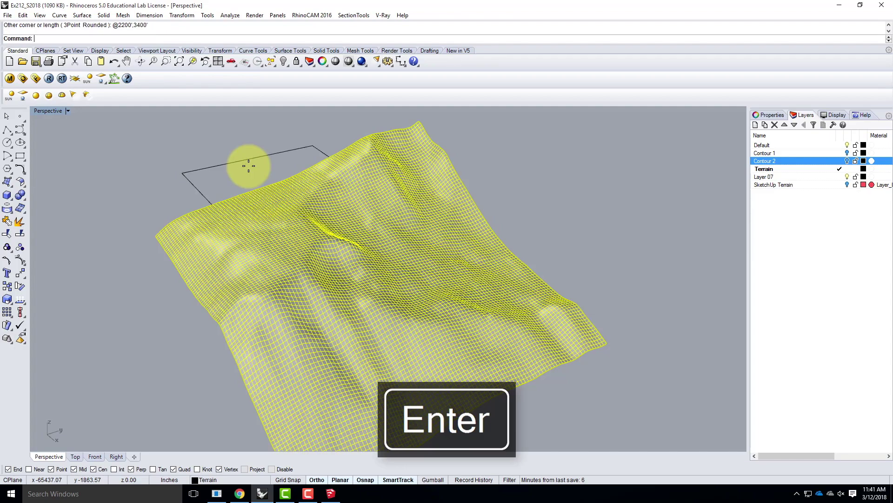
- Restore the four-view layout and move the rectangle in the Top view so that it lies within the terrain's outline
{"action": "left_click", "coordinate": [201, 166]}
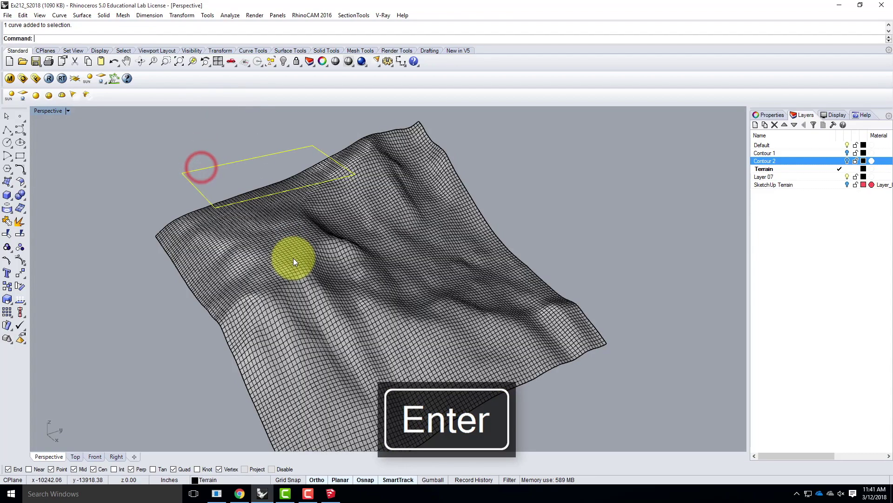
{"action": "right_click_drag", "start_coordinate": [219, 149], "coordinate": [279, 150]}
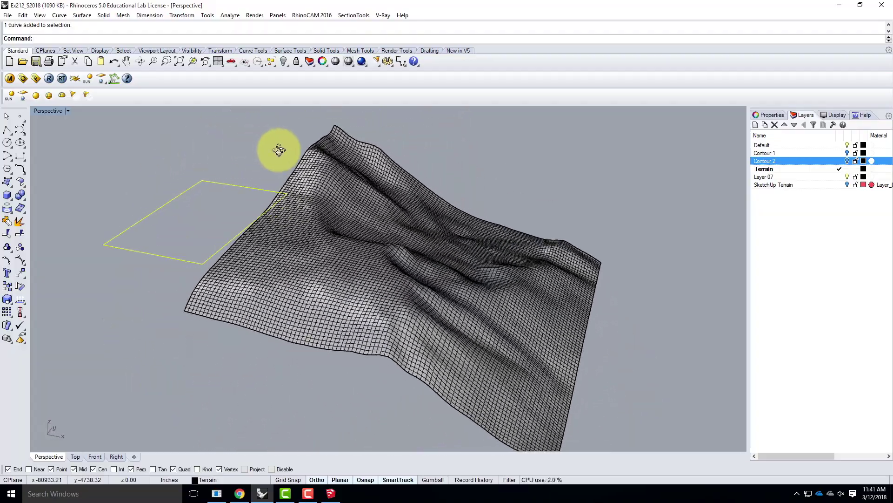
{"action": "double_click", "coordinate": [57, 112]}
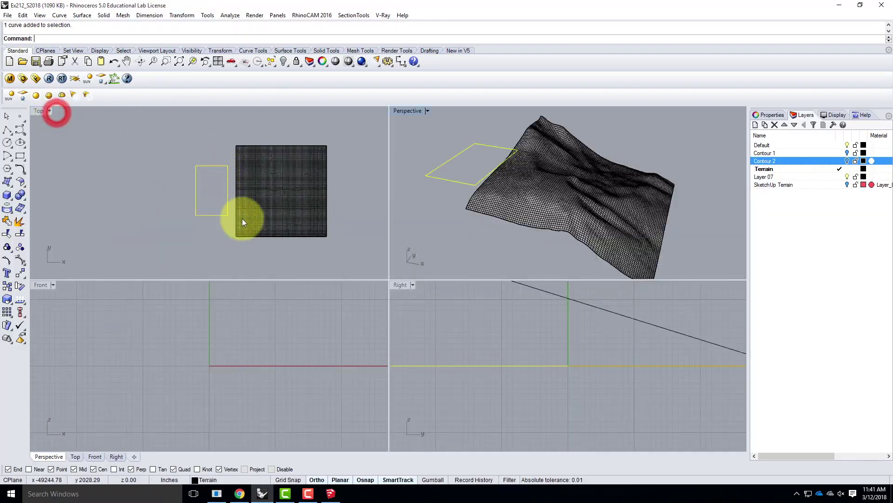
{"action": "left_click_drag", "start_coordinate": [212, 215], "coordinate": [271, 215]}
- Delete the rectangle curve that lies within the terrain's outline
{"action": "left_click", "coordinate": [629, 135]}
{"action": "right_click_drag", "start_coordinate": [653, 177], "coordinate": [599, 182]}
{"action": "left_click", "coordinate": [585, 188]}
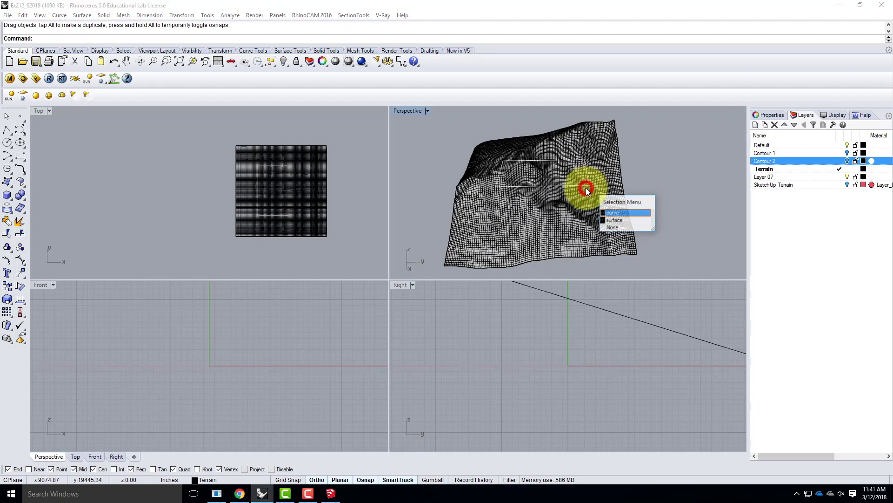
{"action": "left_click", "coordinate": [626, 213]}
{"action": "mouse_move", "coordinate": [674, 188]}
{"action": "right_mouse_down"}
{"action": "mouse_move", "coordinate": [554, 184]}
{"action": "mouse_move", "coordinate": [549, 146]}
{"action": "mouse_move", "coordinate": [538, 175]}
{"action": "mouse_move", "coordinate": [542, 205]}
{"action": "mouse_move", "coordinate": [660, 203]}
{"action": "mouse_move", "coordinate": [694, 189]}
{"action": "mouse_move", "coordinate": [574, 190]}
{"action": "right_mouse_up"}
{"action": "scroll", "coordinate": [533, 195], "scroll_direction": "up", "scroll_amount": 5}
{"action": "scroll", "coordinate": [694, 189], "scroll_direction": "down", "scroll_amount": 3}
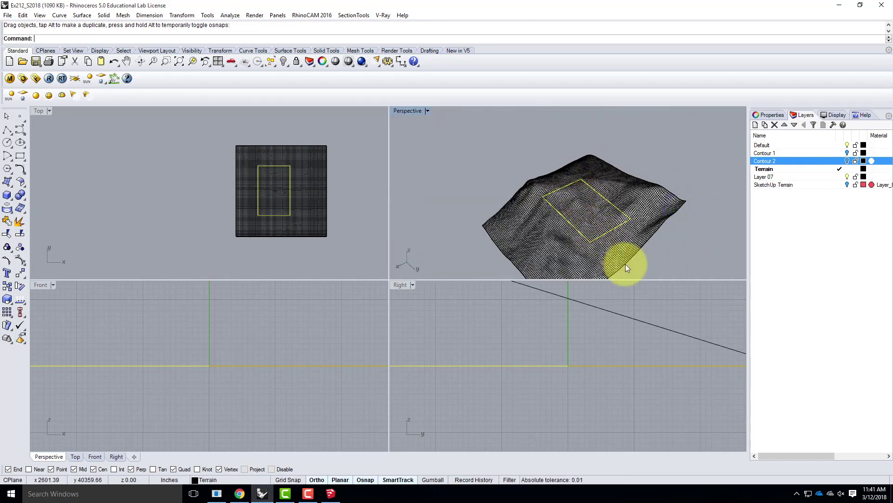
{"action": "key", "text": "Delete"}
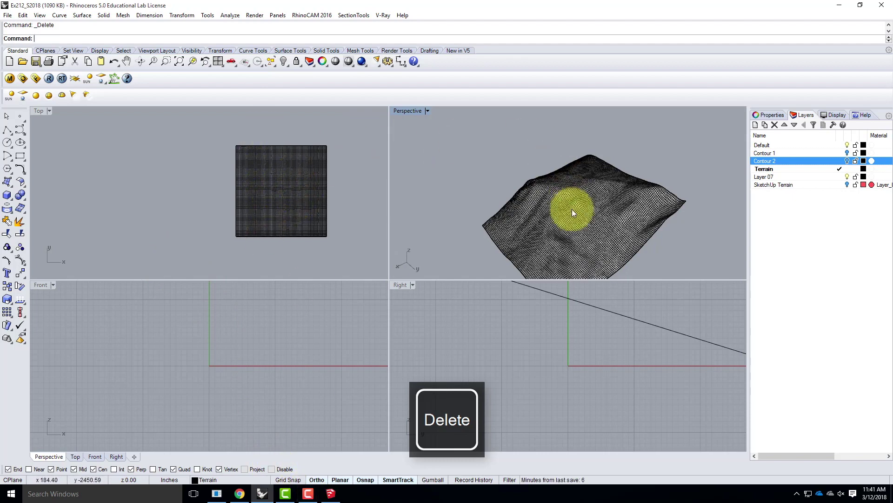
- Recheck the paper dimensions on the cheat sheet in Chrome, and in Rhinoceros draw a 2200' by 3400' rectangle from a corner beside the terrain
{"action": "left_click", "coordinate": [238, 493]}
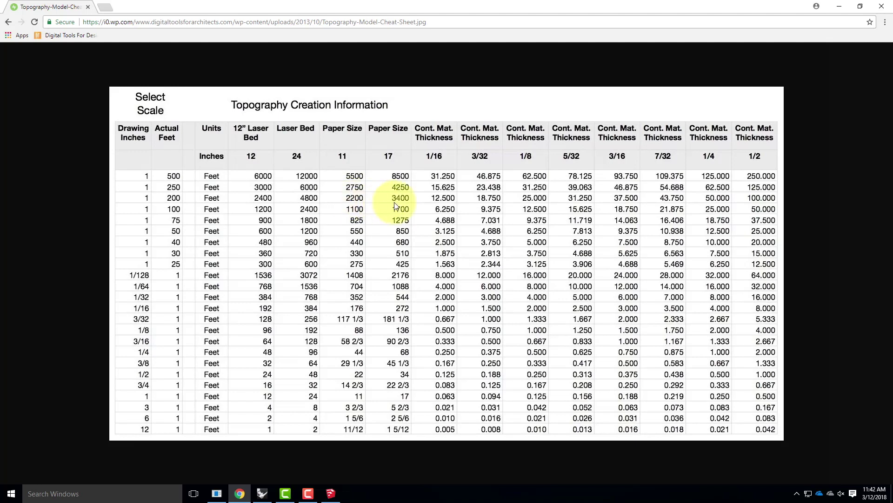
{"action": "left_click", "coordinate": [262, 494]}
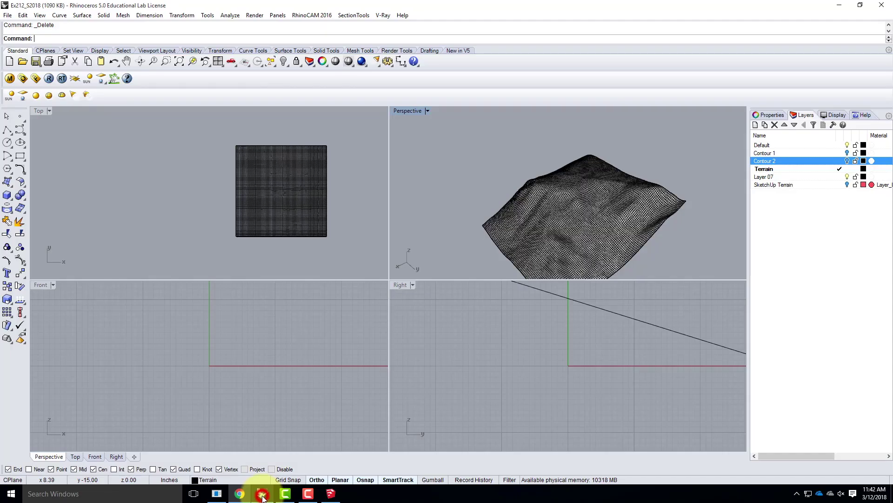
{"action": "left_click", "coordinate": [20, 158]}
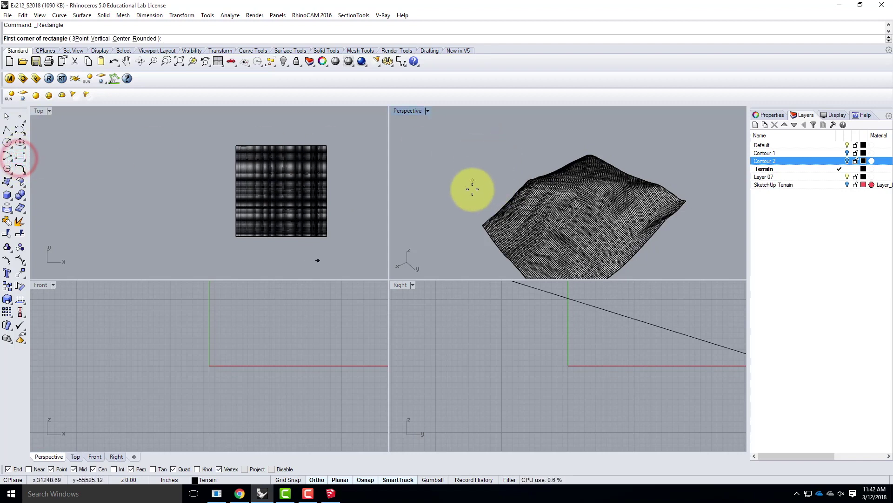
{"action": "left_click", "coordinate": [478, 183]}
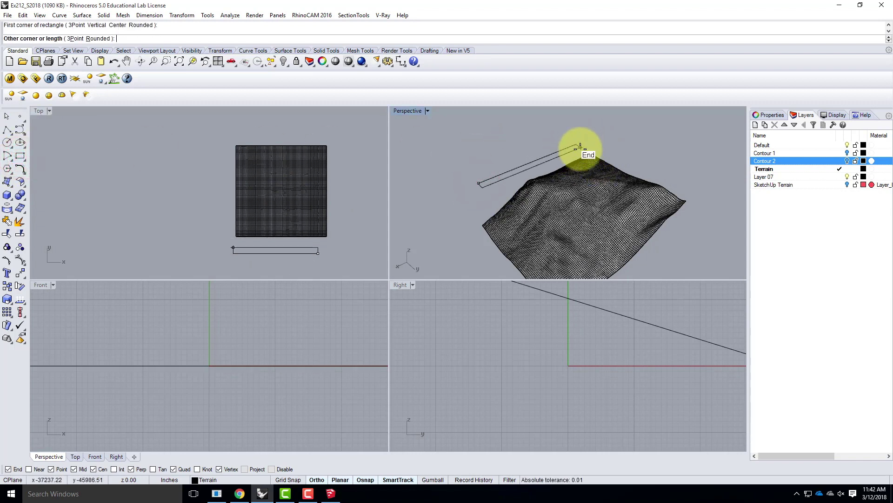
{"action": "type", "text": "@22"}
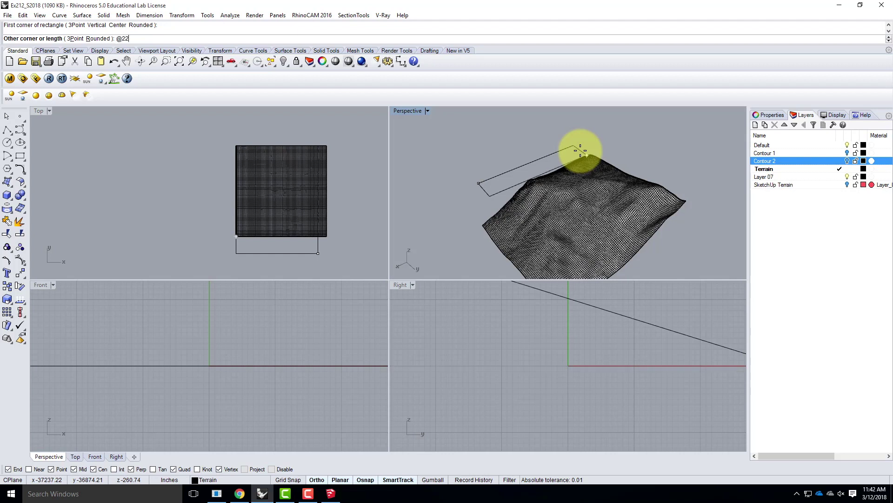
{"action": "type", "text": "00,3400"}
{"action": "key", "text": "Return"}
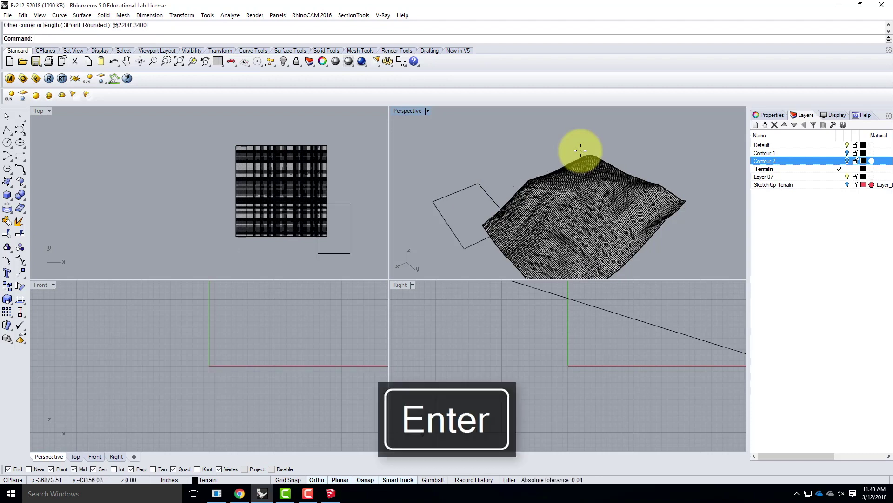
- Move the new rectangle so that it lies within the terrain's outline in the Top view
{"action": "left_click", "coordinate": [455, 194]}
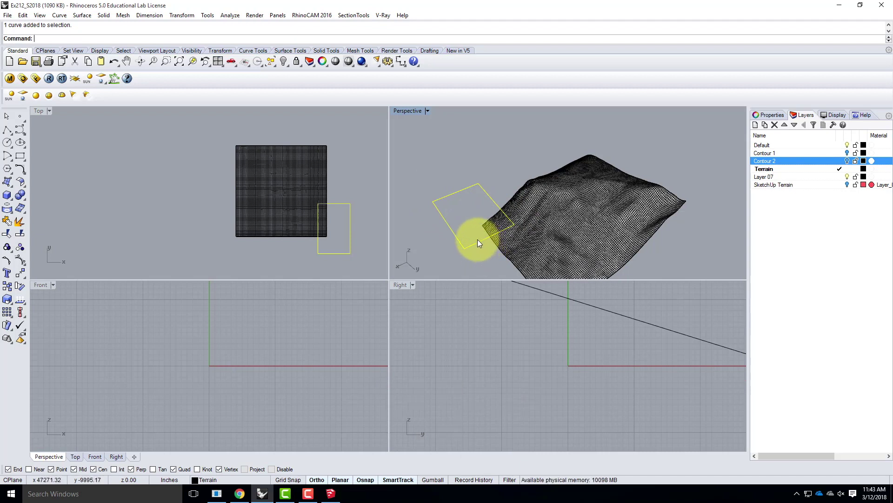
{"action": "left_click_drag", "start_coordinate": [450, 228], "coordinate": [514, 180]}
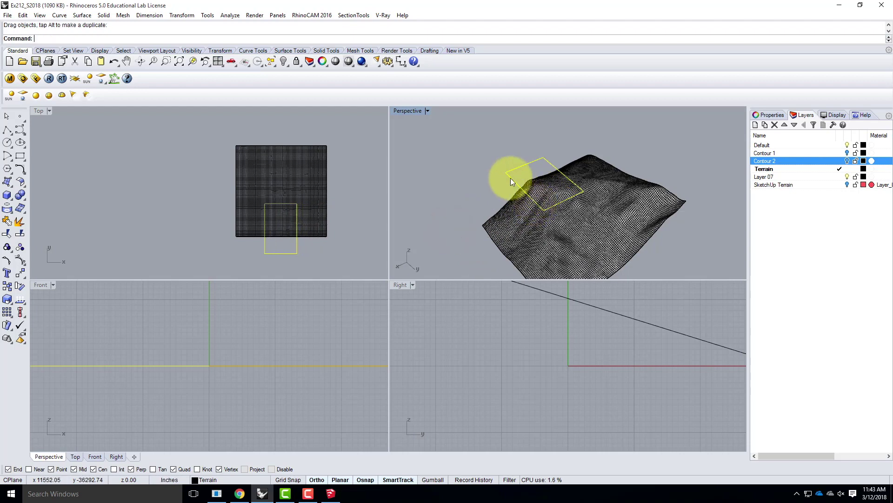
{"action": "left_click_drag", "start_coordinate": [298, 249], "coordinate": [298, 211]}
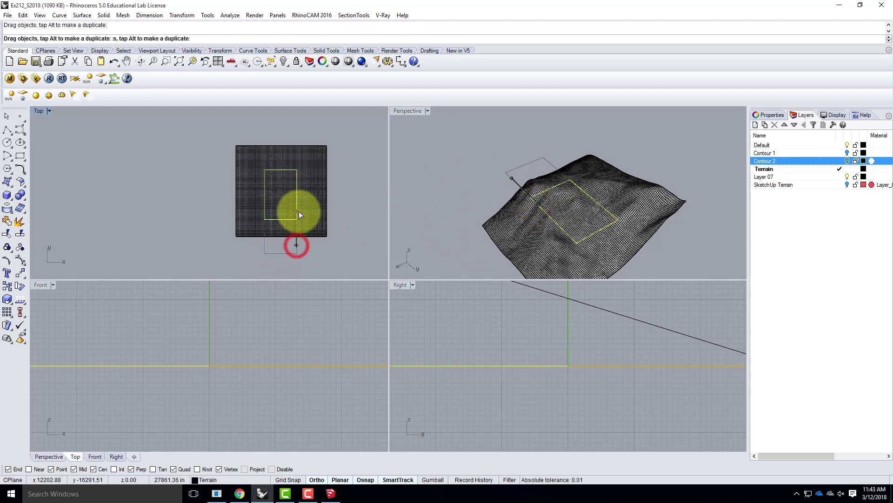
{"action": "right_click_drag", "start_coordinate": [655, 205], "coordinate": [547, 195]}
{"action": "scroll", "coordinate": [598, 167], "scroll_direction": "up", "scroll_amount": 3}
{"action": "right_click_drag", "start_coordinate": [600, 214], "coordinate": [525, 197]}
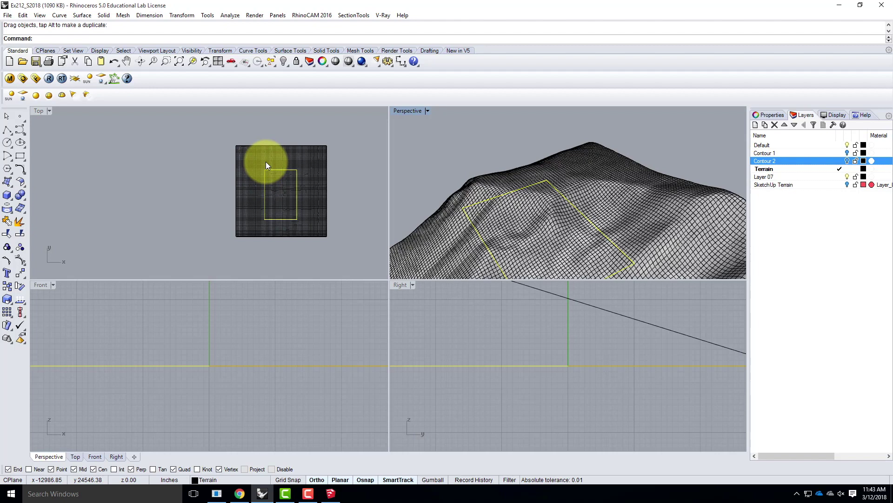
- Project the rectangle onto the terrain surface from the Top view
{"action": "left_click", "coordinate": [41, 112]}
{"action": "left_click", "coordinate": [236, 163]}
{"action": "left_click", "coordinate": [153, 151]}
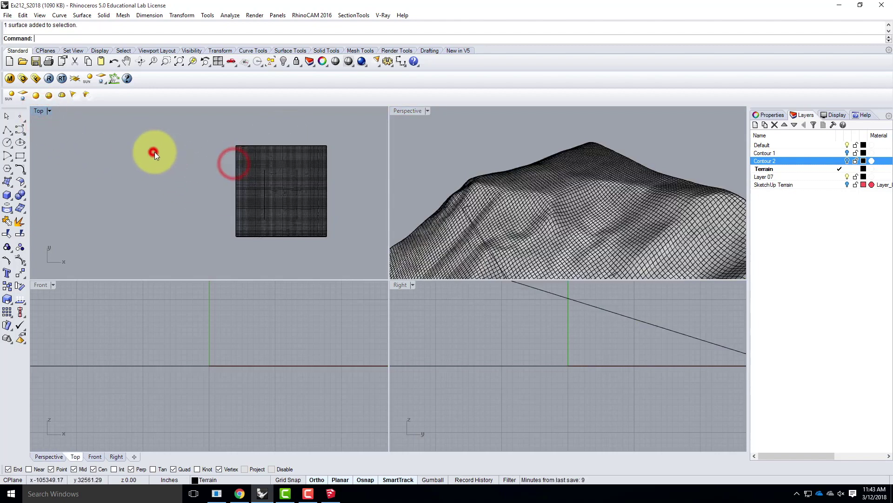
{"action": "left_click", "coordinate": [59, 15]}
{"action": "mouse_move", "coordinate": [59, 14]}
{"action": "mouse_move", "coordinate": [112, 318]}
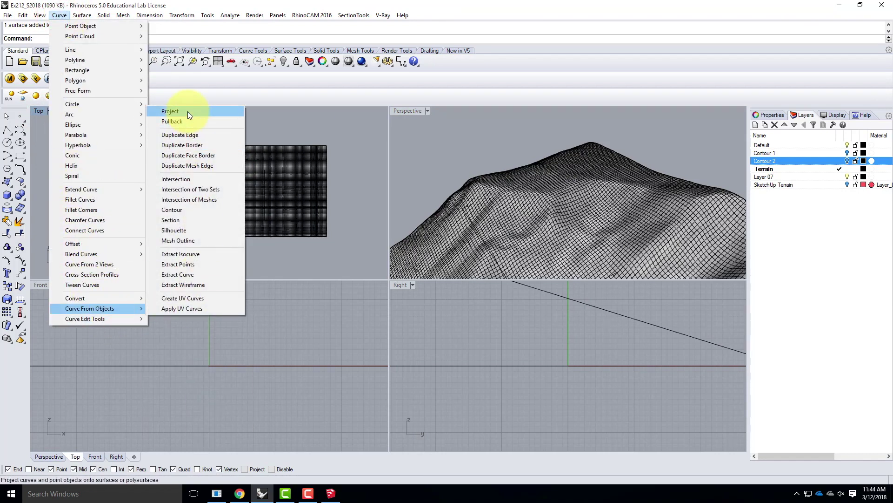
{"action": "left_click", "coordinate": [188, 111]}
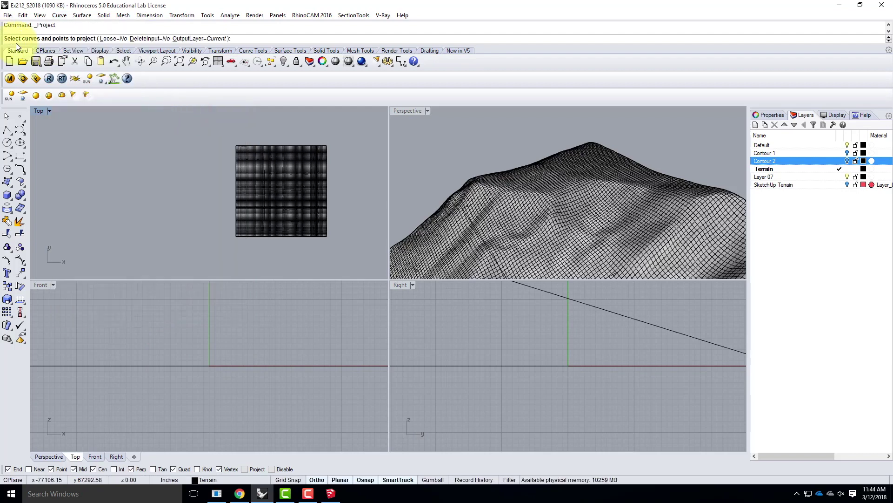
{"action": "scroll", "coordinate": [267, 180], "scroll_direction": "up", "scroll_amount": 4}
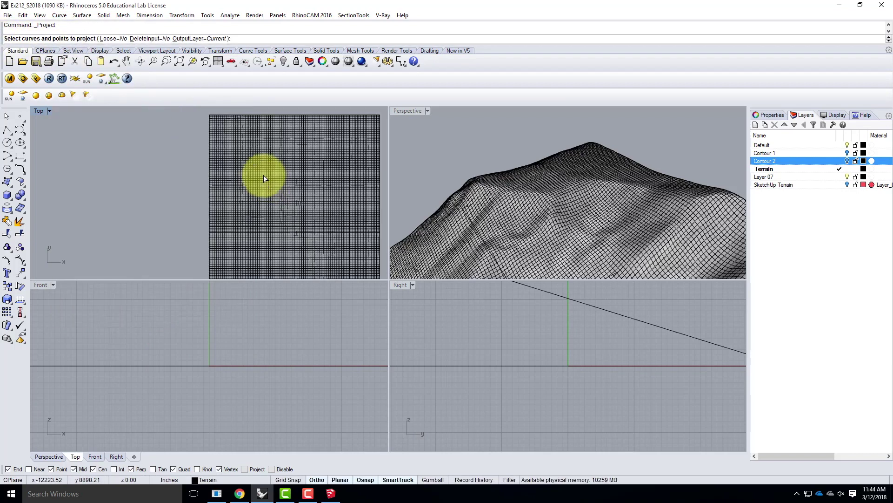
{"action": "left_click", "coordinate": [261, 173]}
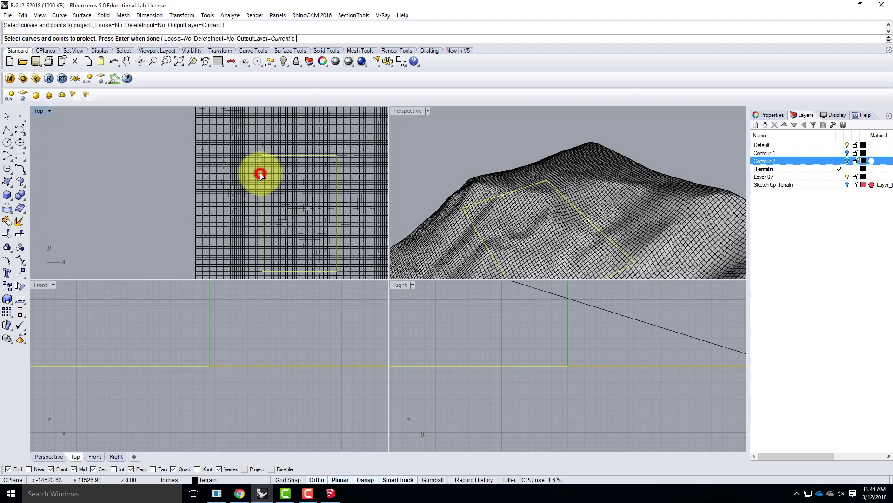
{"action": "scroll", "coordinate": [124, 162], "scroll_direction": "down", "scroll_amount": 3}
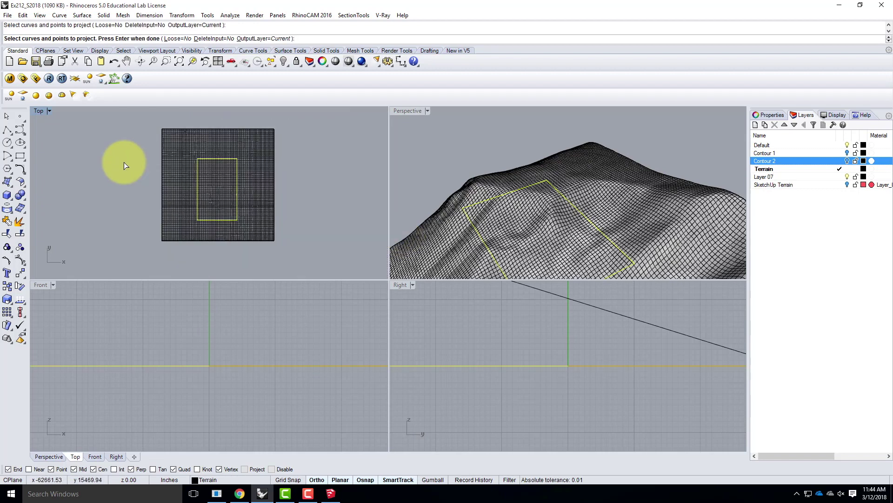
{"action": "key", "text": "Return"}
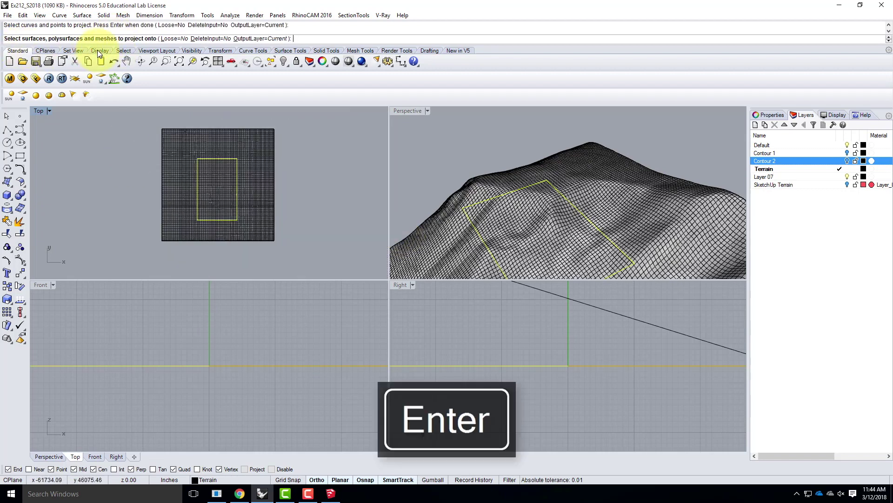
{"action": "left_click", "coordinate": [265, 154]}
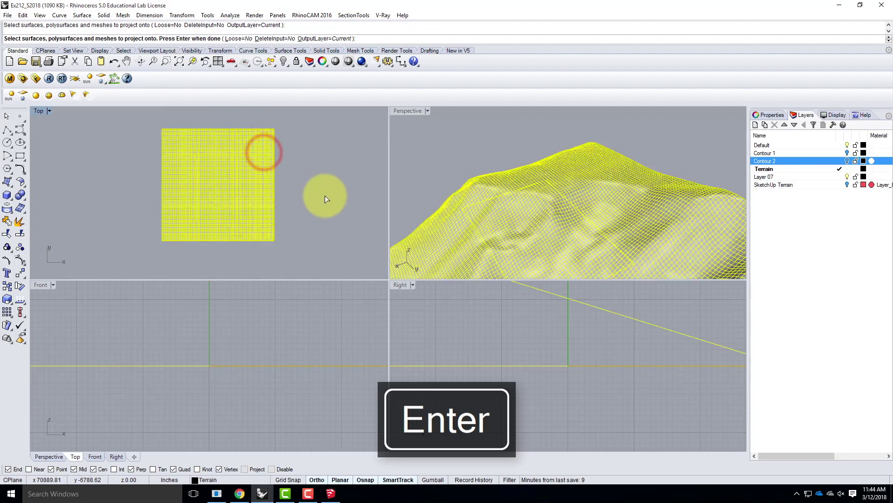
{"action": "key", "text": "Return"}
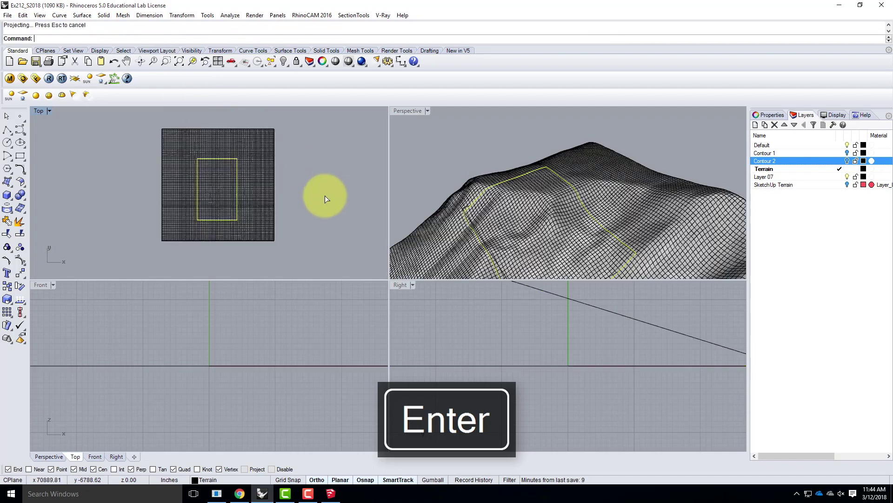
- Maximize the Perspective view and trim away the terrain surface outside the projected site outline
{"action": "double_click", "coordinate": [411, 110]}
{"action": "scroll", "coordinate": [302, 233], "scroll_direction": "down", "scroll_amount": 3}
{"action": "right_click_drag", "start_coordinate": [295, 265], "coordinate": [320, 230]}
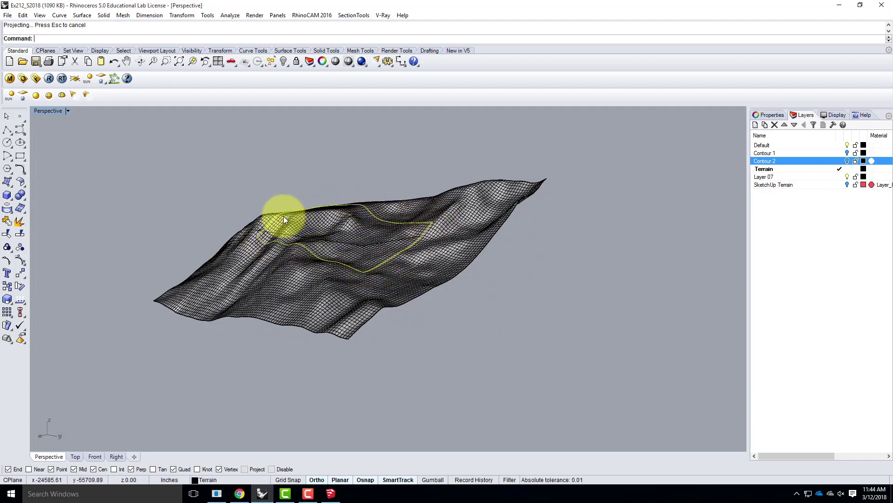
{"action": "right_click_drag", "start_coordinate": [244, 222], "coordinate": [419, 256]}
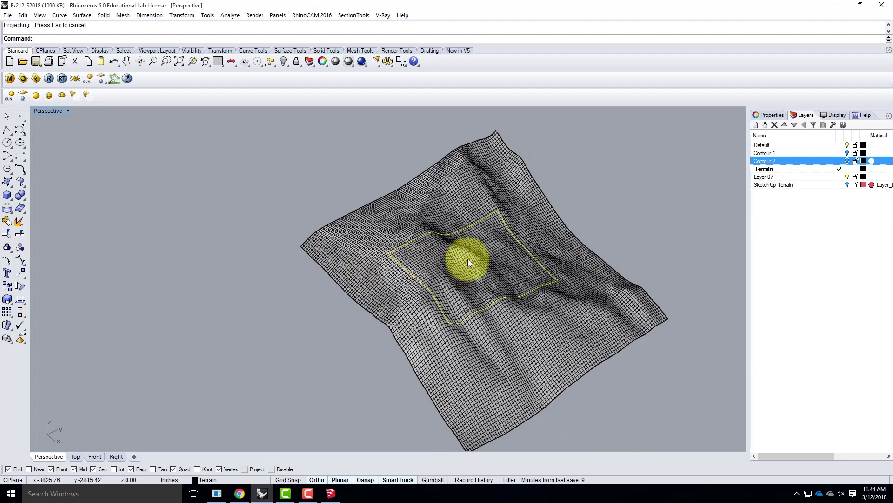
{"action": "right_click_drag", "start_coordinate": [605, 260], "coordinate": [367, 257]}
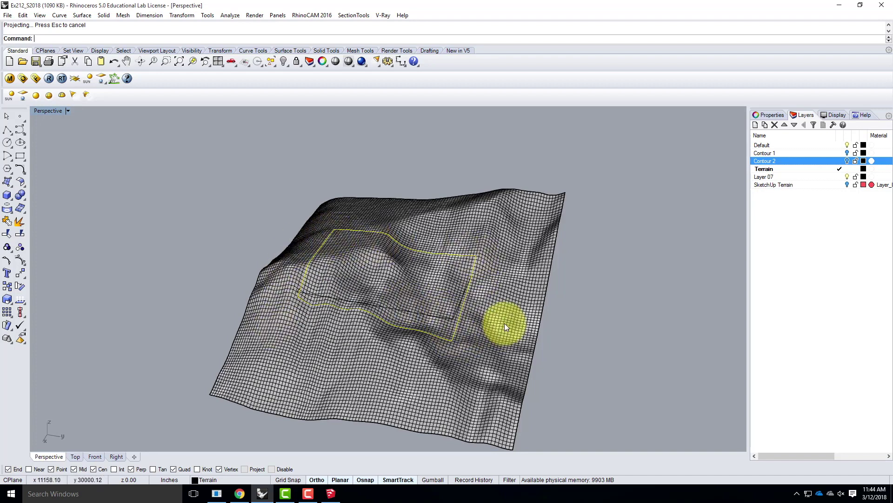
{"action": "key", "text": "Return"}
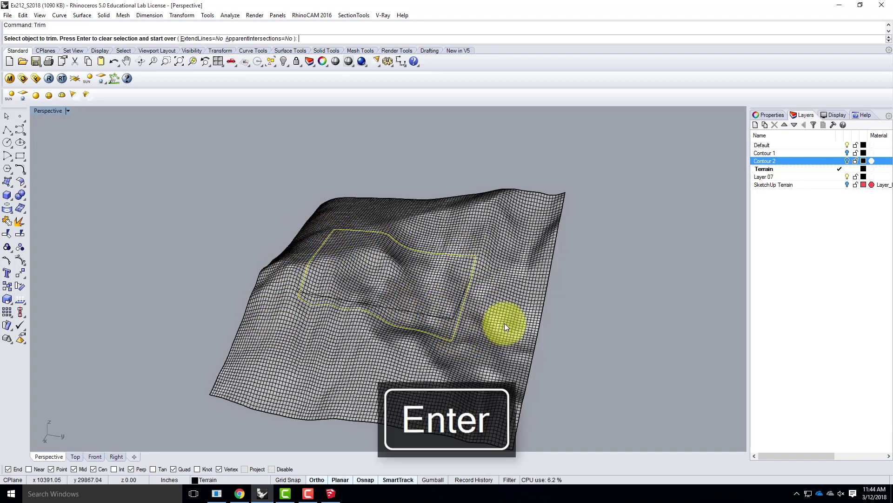
{"action": "left_click", "coordinate": [506, 257]}
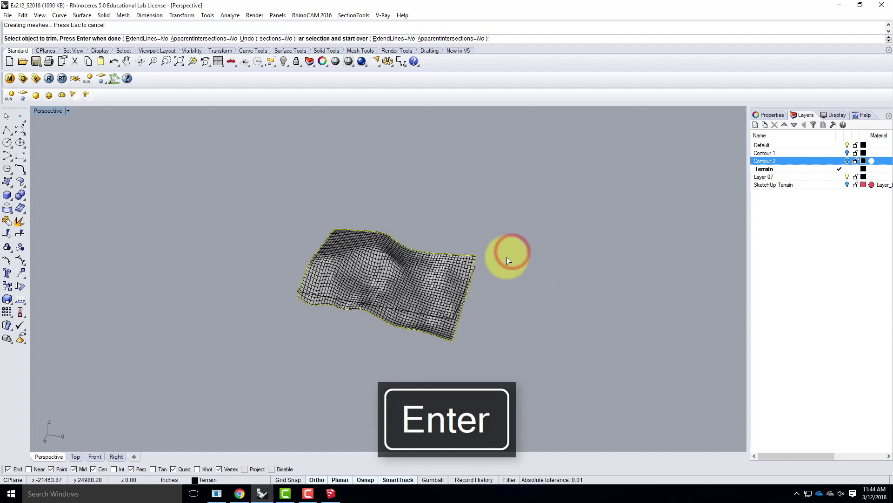
{"action": "left_click", "coordinate": [535, 300]}
- Examine the trimmed terrain from several angles, end the Trim command and clear the selection
{"action": "mouse_move", "coordinate": [627, 285]}
{"action": "right_mouse_down"}
{"action": "mouse_move", "coordinate": [466, 270]}
{"action": "mouse_move", "coordinate": [470, 279]}
{"action": "mouse_move", "coordinate": [628, 291]}
{"action": "right_mouse_up"}
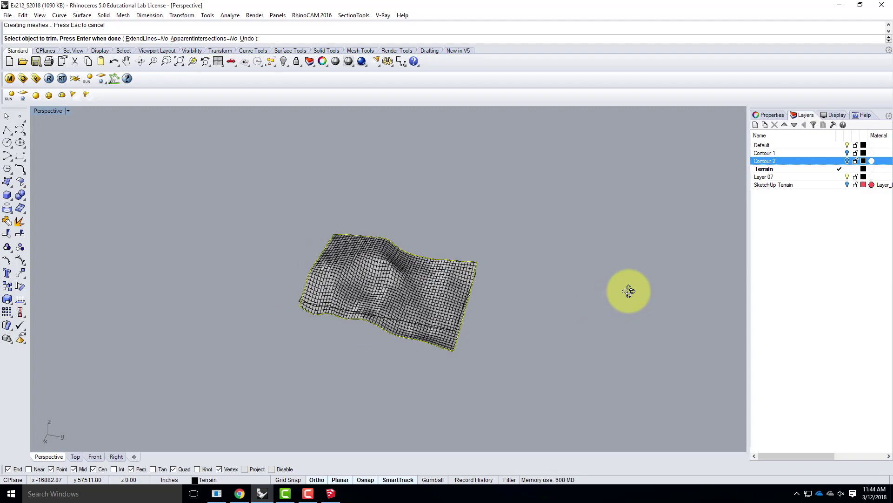
{"action": "right_click_drag", "start_coordinate": [523, 242], "coordinate": [423, 313]}
{"action": "scroll", "coordinate": [516, 319], "scroll_direction": "up", "scroll_amount": 5}
{"action": "right_click_drag", "start_coordinate": [473, 288], "coordinate": [508, 305]}
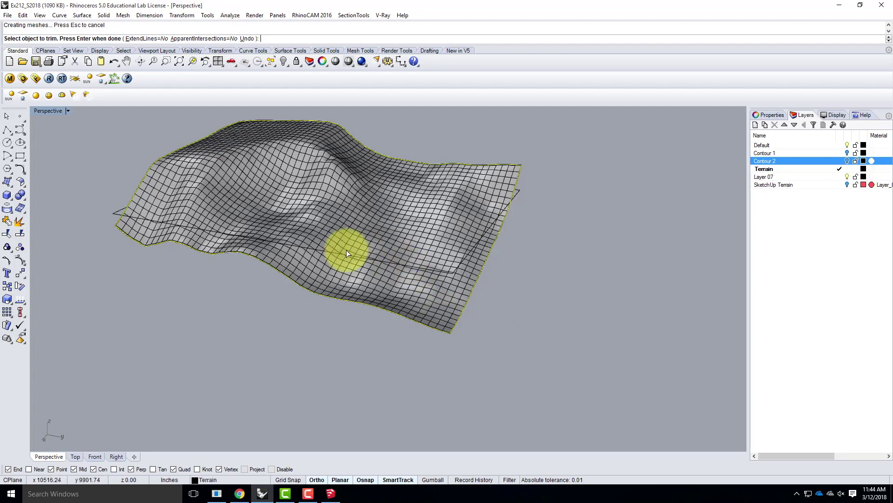
{"action": "right_click_drag", "start_coordinate": [341, 257], "coordinate": [569, 317]}
{"action": "left_click", "coordinate": [570, 316]}
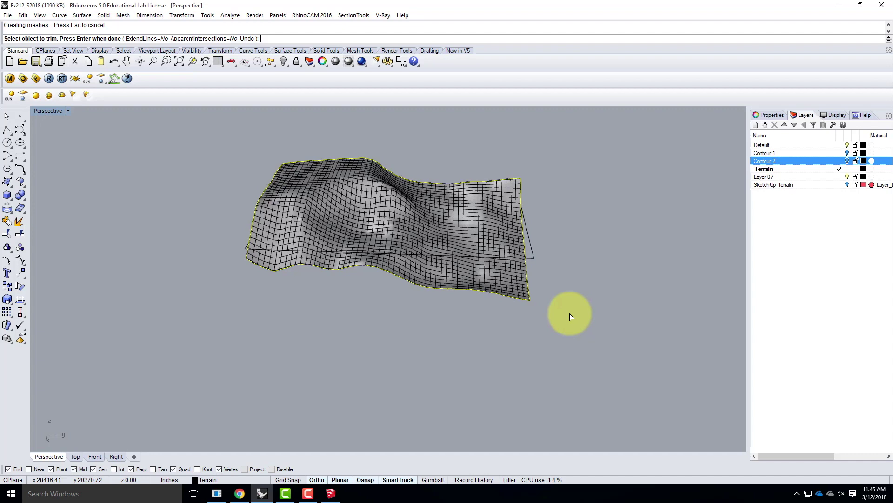
{"action": "left_click", "coordinate": [588, 270]}
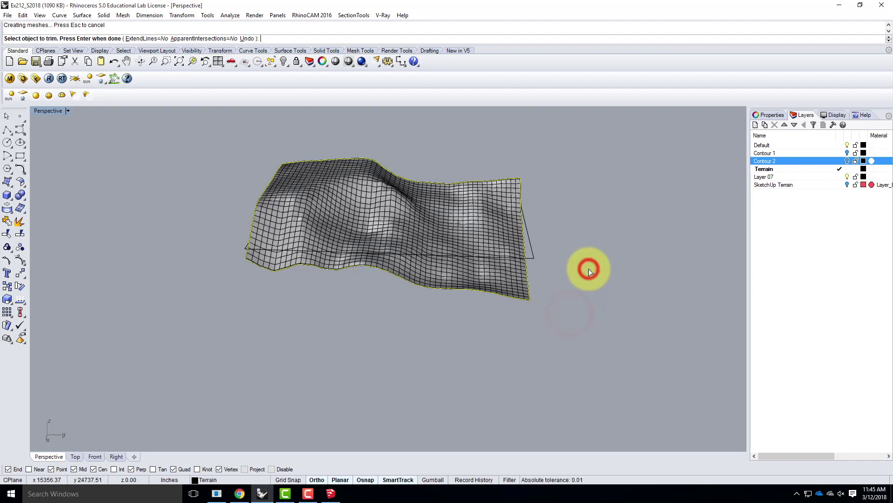
{"action": "key", "text": "Return"}
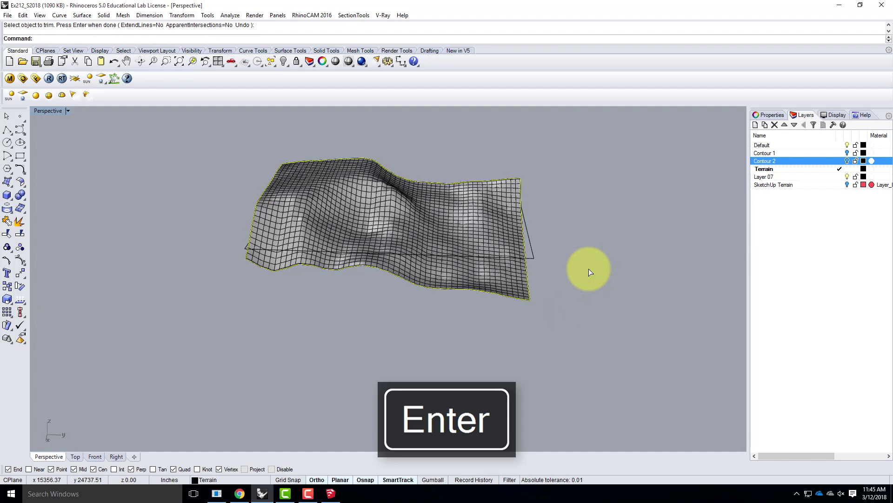
{"action": "key", "text": "Escape"}
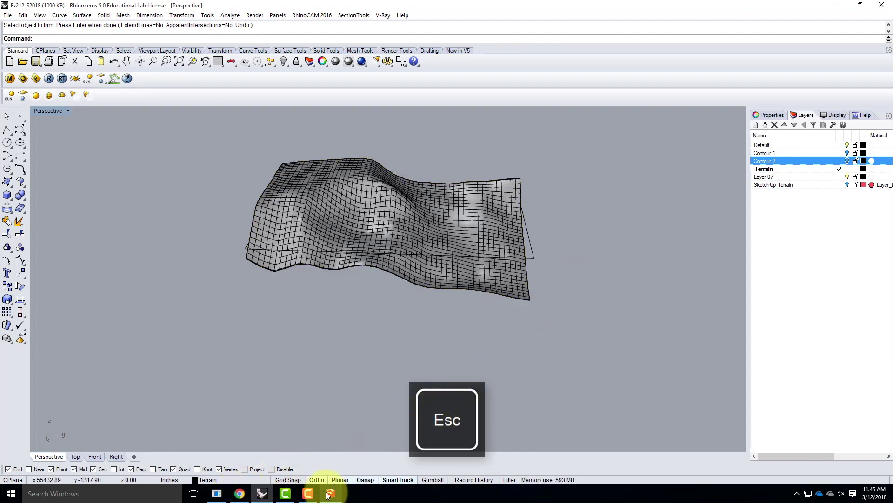
- Consult the cheat sheet in Chrome for the contour material thicknesses at 1 inch to 200 feet, and return to Rhinoceros
{"action": "left_click", "coordinate": [240, 493]}
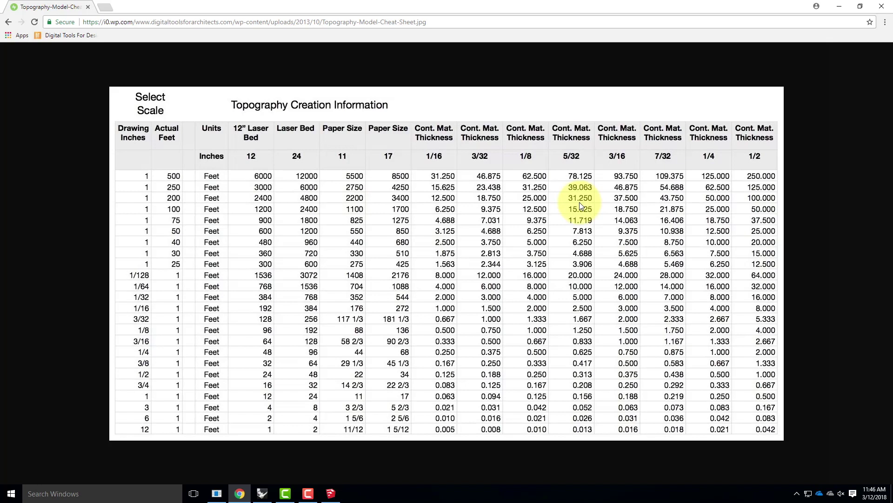
{"action": "left_click", "coordinate": [261, 493]}
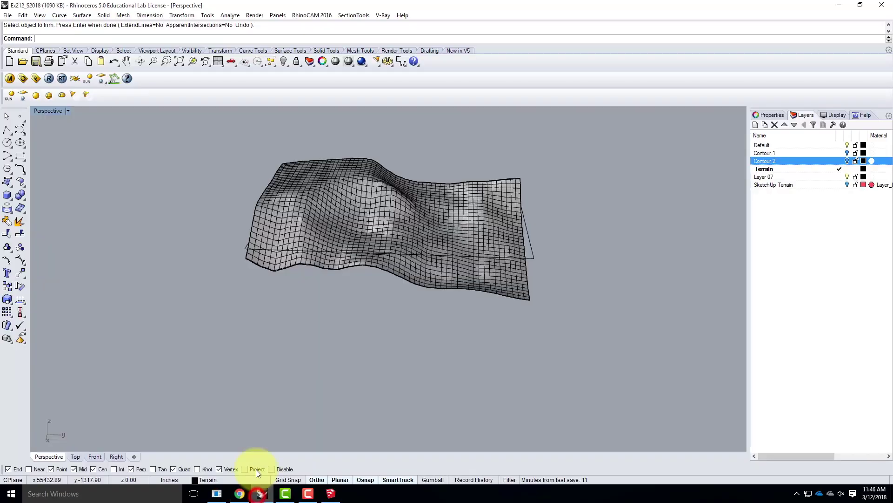
- Start a Contour of the trimmed terrain surface, set the base point at its lowest corner, and restore the four-viewport layout
{"action": "left_click", "coordinate": [338, 205]}
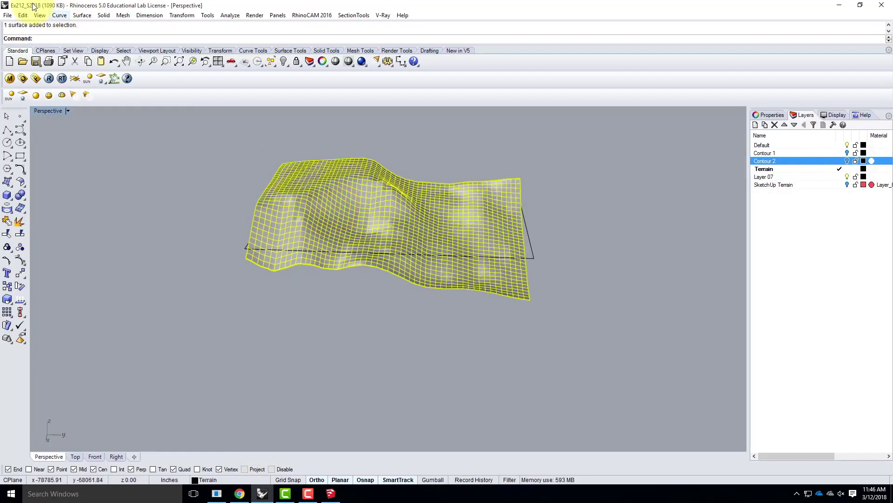
{"action": "left_click", "coordinate": [58, 16]}
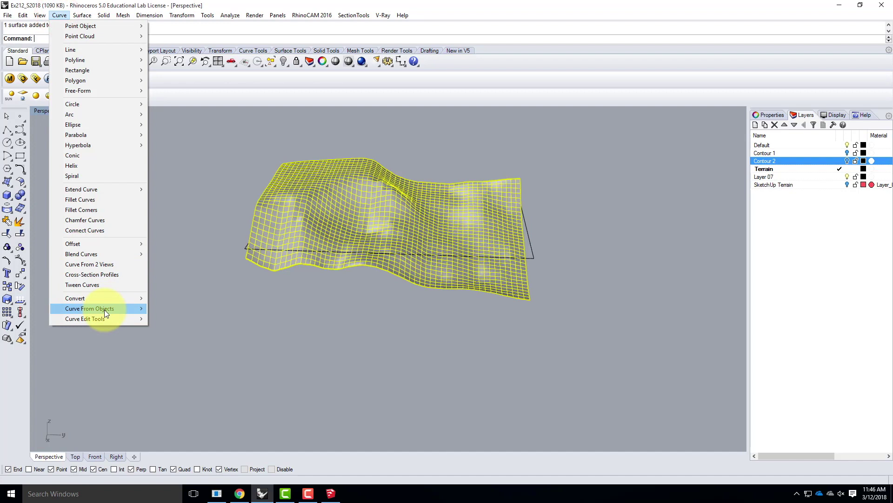
{"action": "mouse_move", "coordinate": [104, 309]}
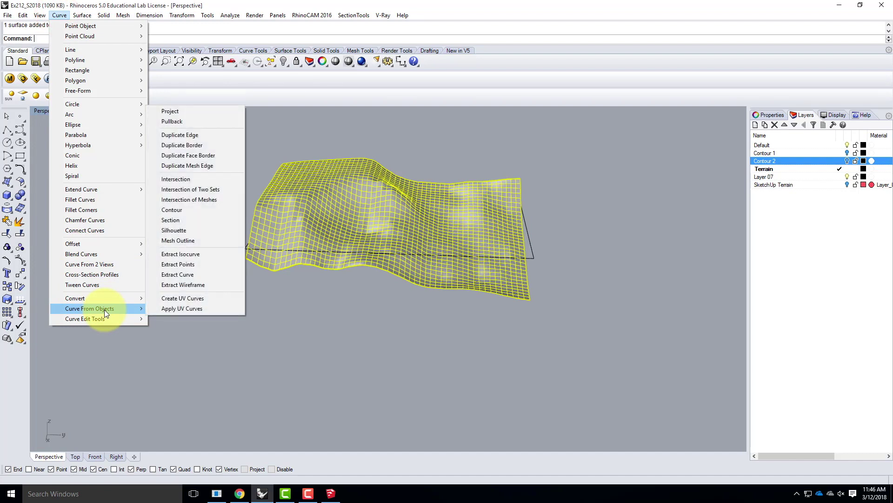
{"action": "left_click", "coordinate": [183, 210]}
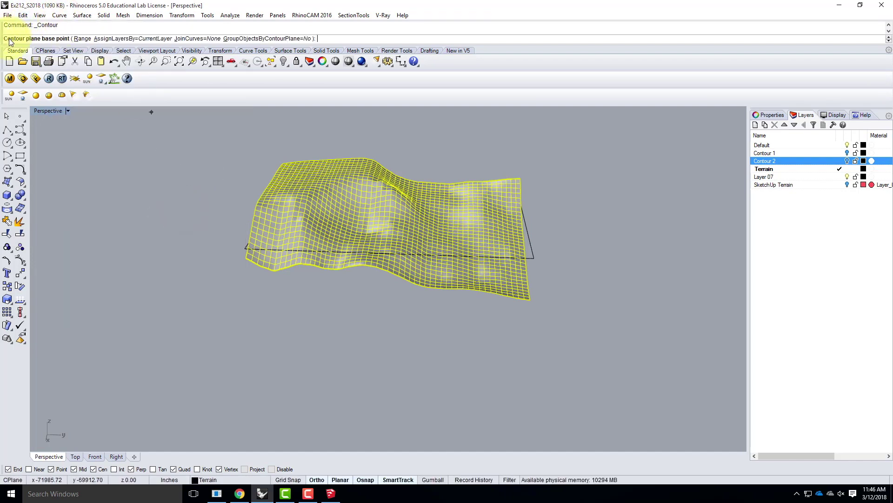
{"action": "left_click", "coordinate": [532, 303]}
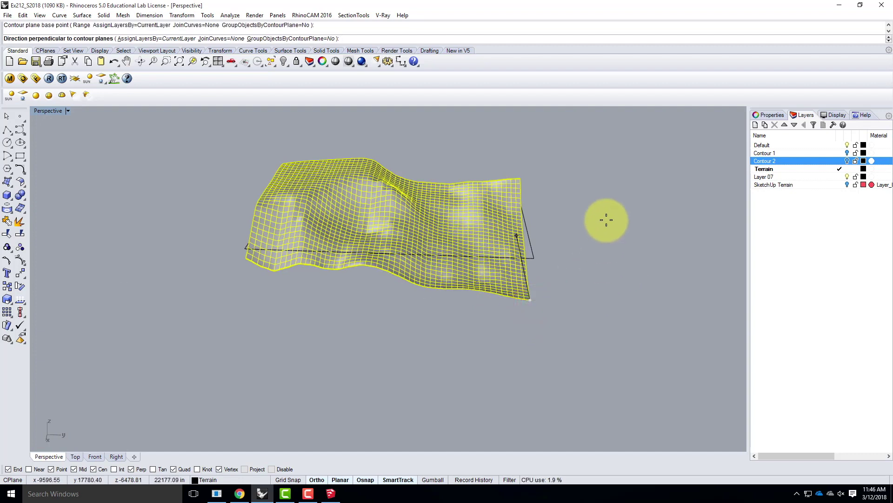
{"action": "double_click", "coordinate": [43, 111]}
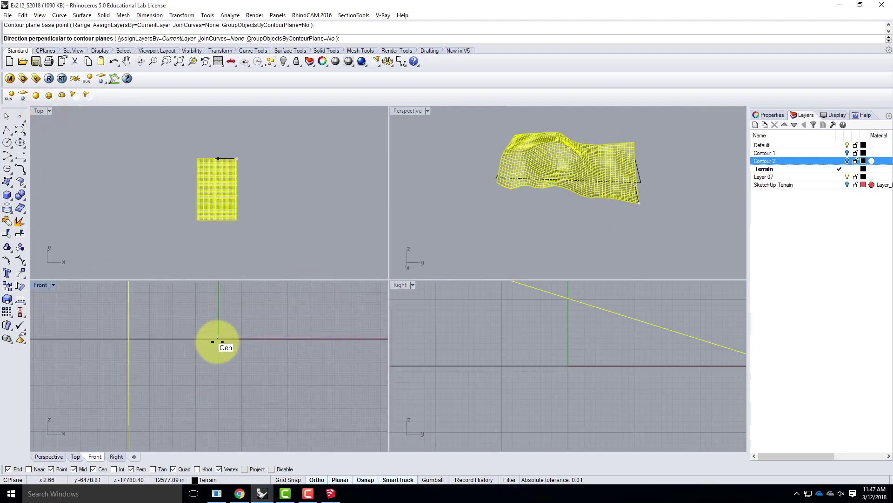
- Set the contour direction vertically in the front view and generate the terrain contours at 31.25 spacing, consulting the topography cheat sheet in Chrome
{"action": "scroll", "coordinate": [180, 399], "scroll_direction": "down", "scroll_amount": 8}
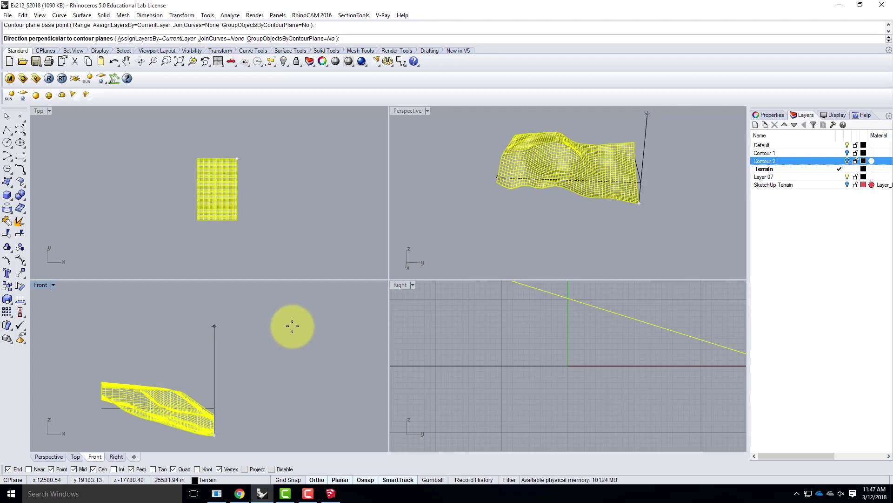
{"action": "left_click", "coordinate": [292, 325]}
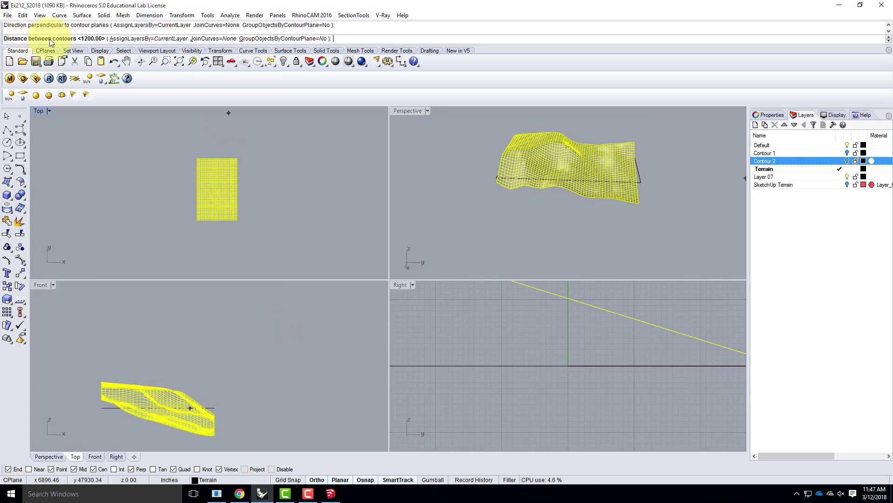
{"action": "left_click", "coordinate": [239, 493]}
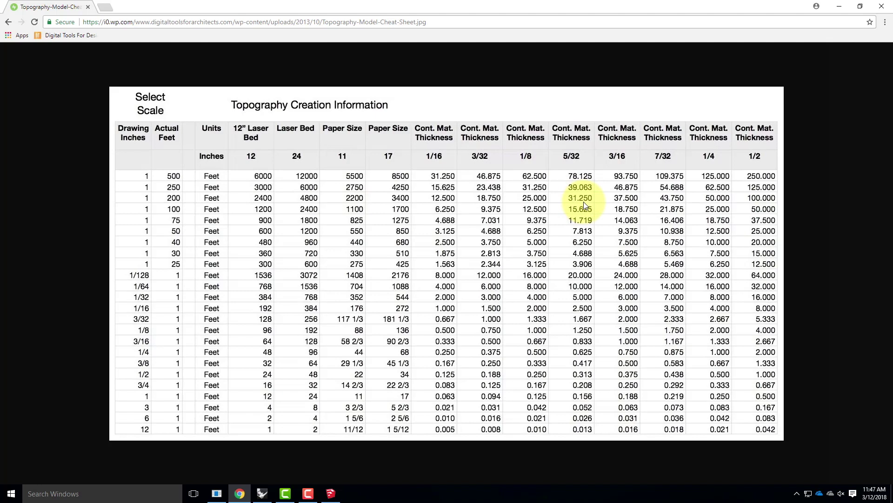
{"action": "left_click", "coordinate": [844, 6]}
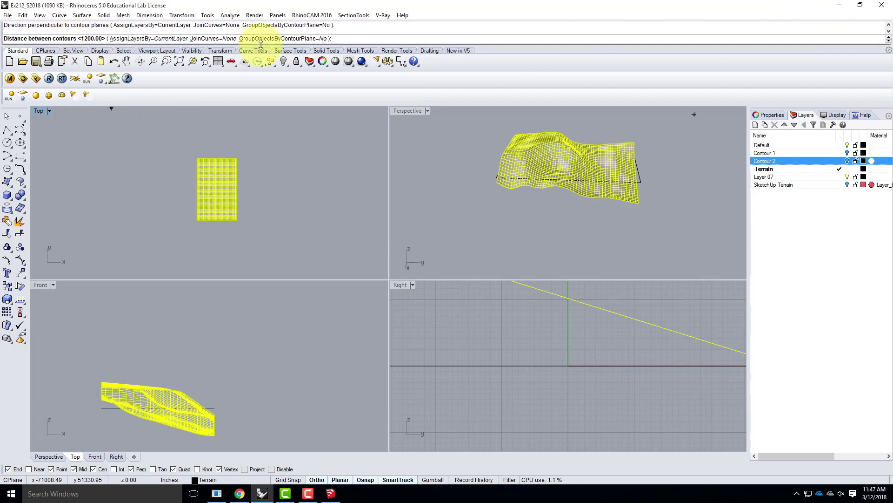
{"action": "type", "text": "31.25"}
{"action": "key", "text": "Return"}
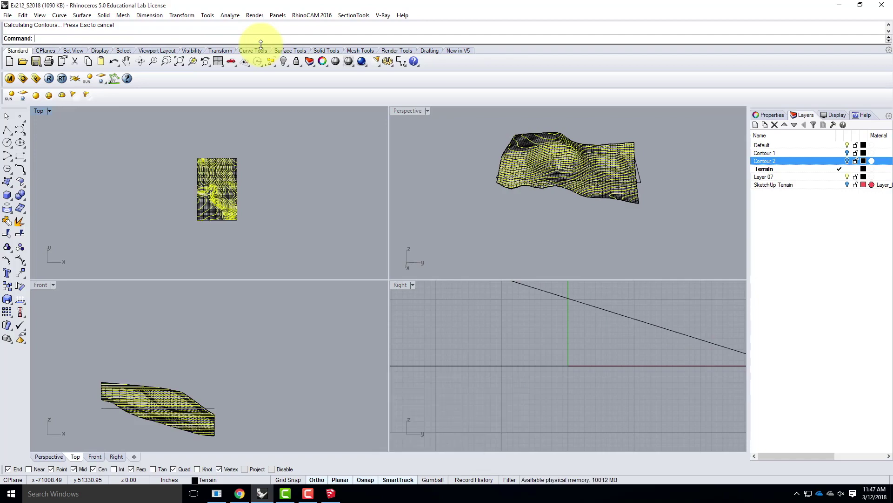
- Move the newly generated contour curves to Layer 07 and rename that layer Topo Lines
{"action": "scroll", "coordinate": [552, 156], "scroll_direction": "up", "scroll_amount": 5}
{"action": "scroll", "coordinate": [581, 167], "scroll_direction": "down", "scroll_amount": 5}
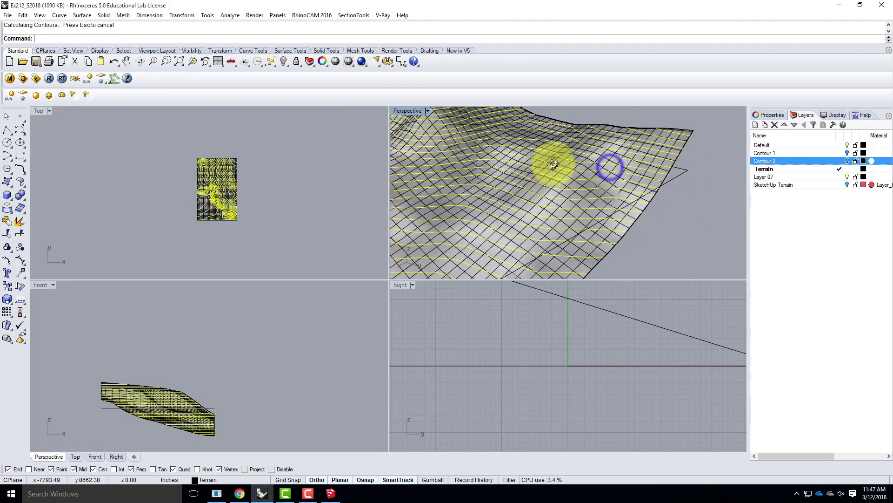
{"action": "mouse_move", "coordinate": [598, 194]}
{"action": "right_mouse_down"}
{"action": "mouse_move", "coordinate": [439, 171]}
{"action": "mouse_move", "coordinate": [512, 154]}
{"action": "right_mouse_up"}
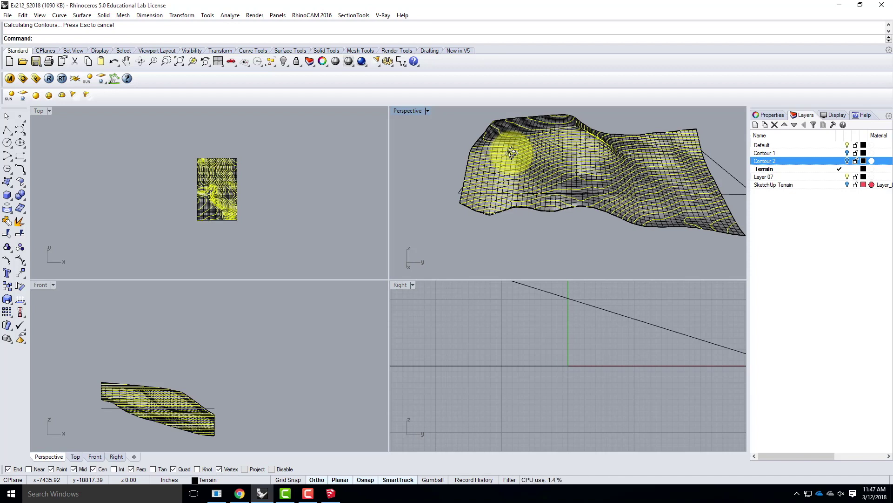
{"action": "left_click", "coordinate": [768, 177]}
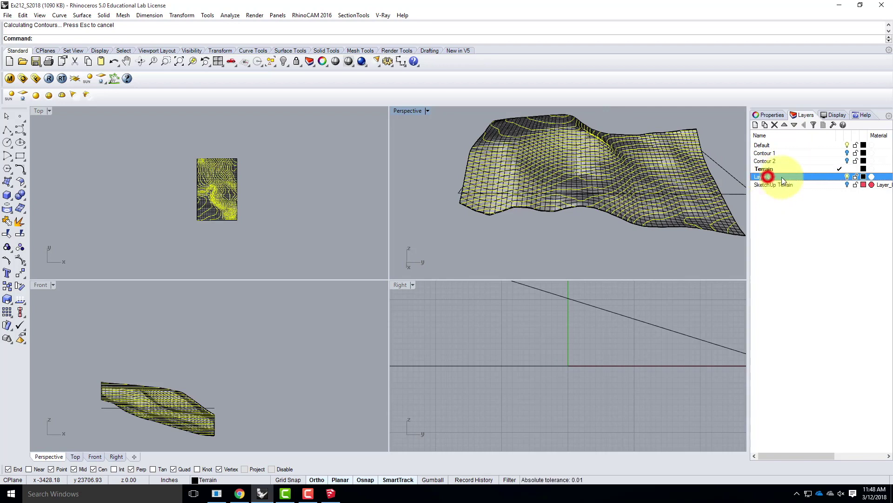
{"action": "right_click", "coordinate": [763, 177]}
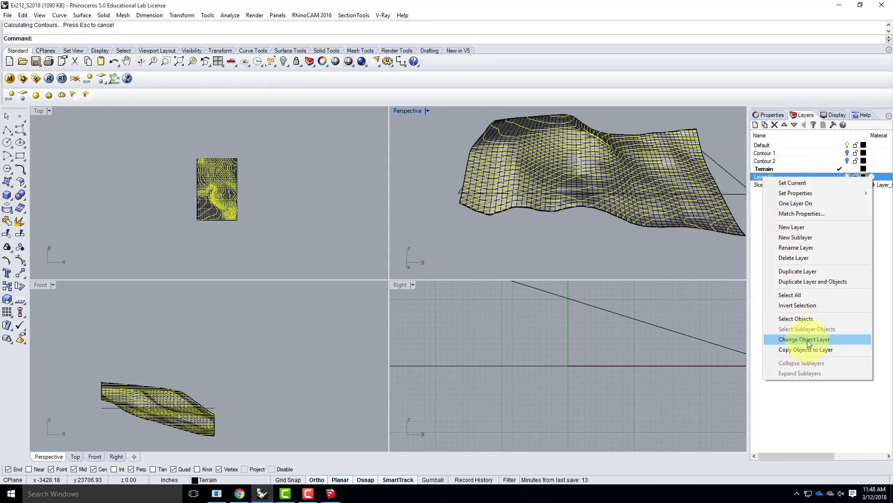
{"action": "left_click", "coordinate": [808, 339]}
{"action": "left_click", "coordinate": [771, 175]}
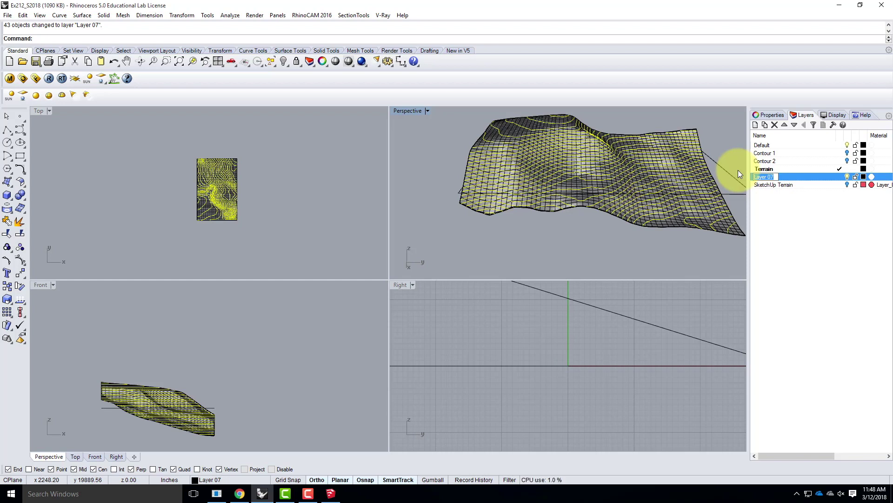
{"action": "type", "text": "Topo Lines"}
{"action": "key", "text": "Return"}
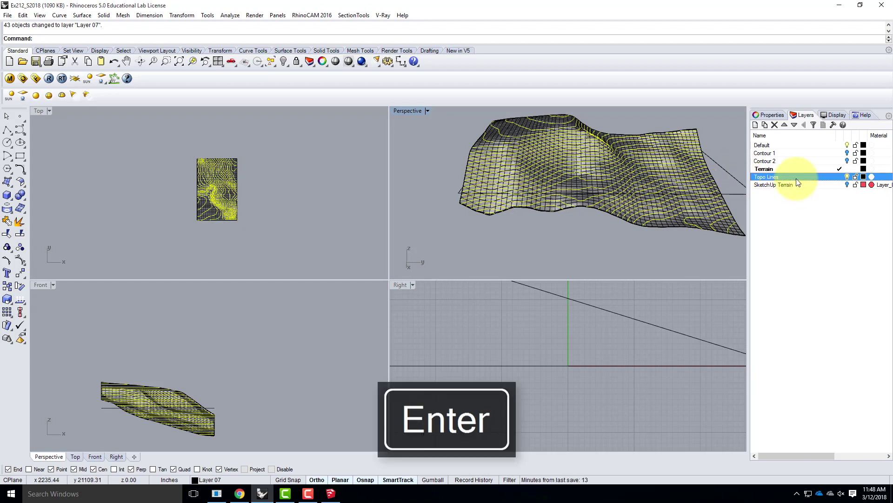
- Make Topo Lines the current layer and hide the Terrain layer
{"action": "double_click", "coordinate": [798, 177]}
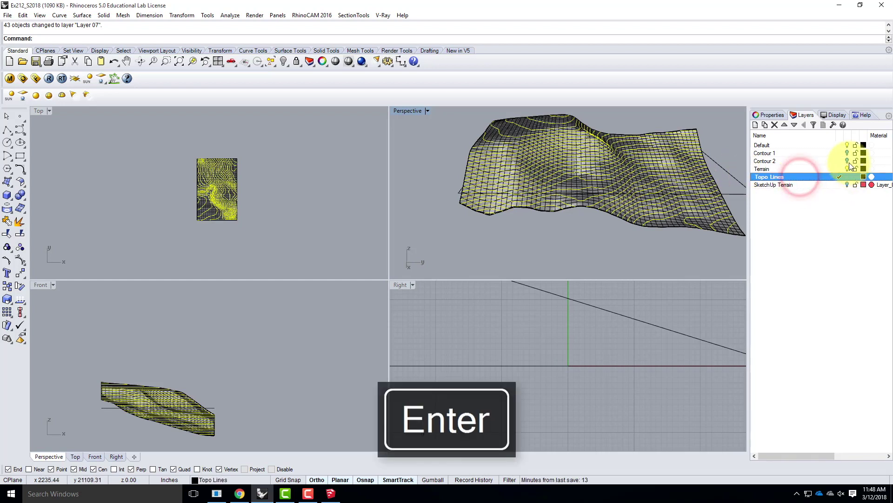
{"action": "left_click", "coordinate": [847, 169]}
{"action": "left_click", "coordinate": [840, 168]}
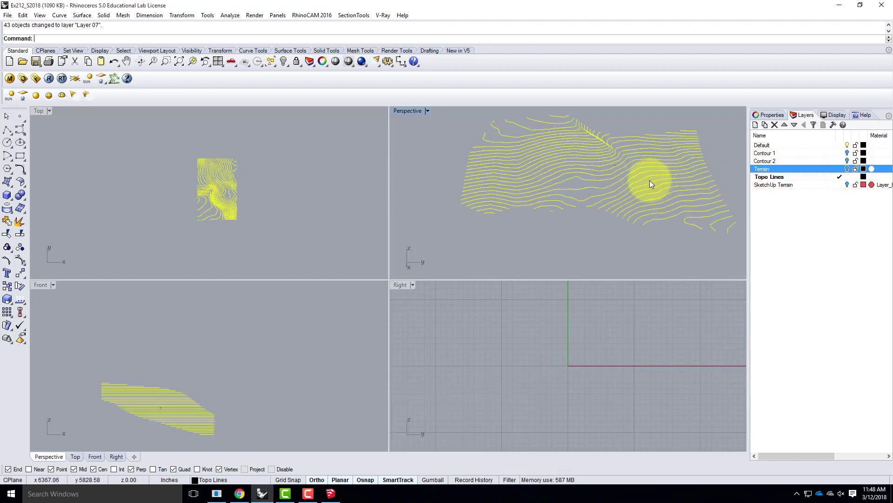
- Examine the isolated contour lines from several angles in the perspective view and check their spacing in the front view
{"action": "mouse_move", "coordinate": [580, 193]}
{"action": "right_mouse_down"}
{"action": "mouse_move", "coordinate": [490, 173]}
{"action": "mouse_move", "coordinate": [408, 107]}
{"action": "right_mouse_up"}
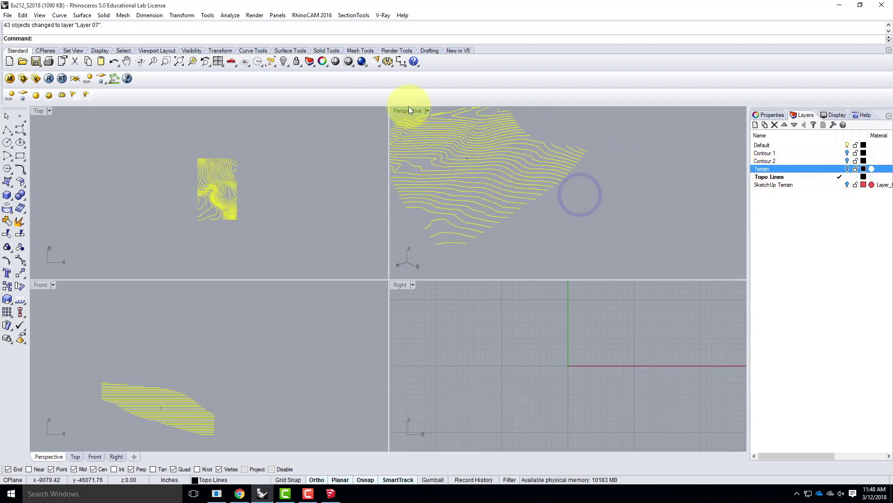
{"action": "double_click", "coordinate": [409, 110]}
{"action": "scroll", "coordinate": [365, 242], "scroll_direction": "down", "scroll_amount": 3}
{"action": "right_click_drag", "start_coordinate": [346, 305], "coordinate": [319, 243]}
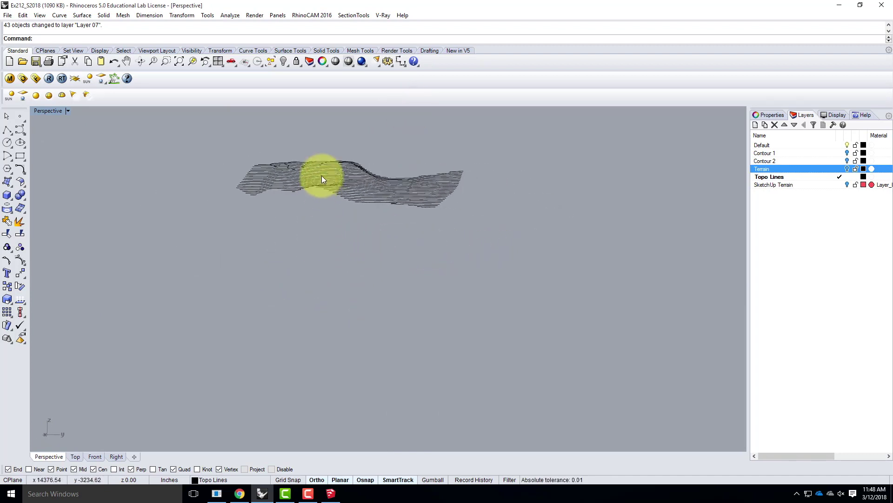
{"action": "double_click", "coordinate": [44, 111]}
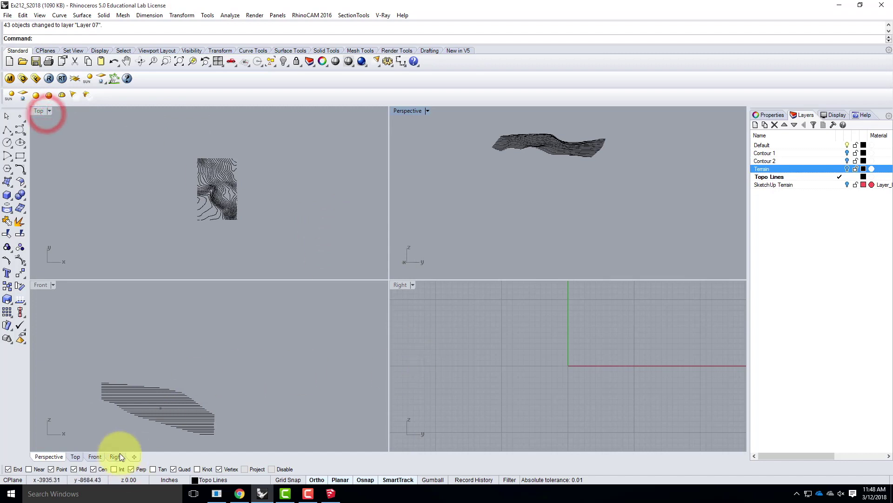
{"action": "scroll", "coordinate": [95, 385], "scroll_direction": "up", "scroll_amount": 4}
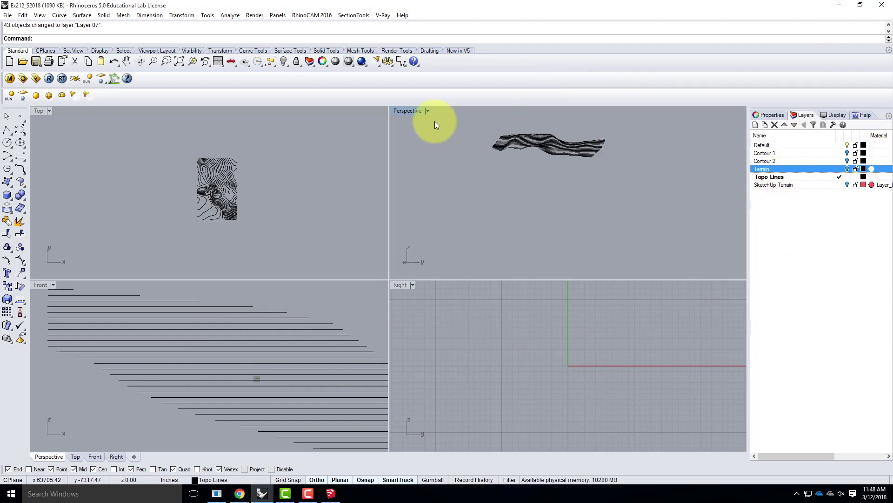
{"action": "double_click", "coordinate": [409, 110]}
{"action": "right_click_drag", "start_coordinate": [429, 180], "coordinate": [362, 198]}
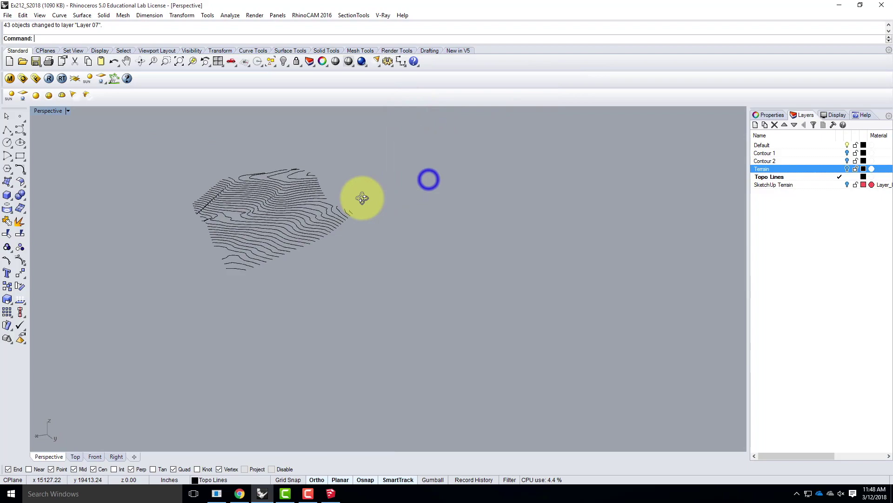
{"action": "scroll", "coordinate": [222, 198], "scroll_direction": "up", "scroll_amount": 3}
{"action": "right_click_drag", "start_coordinate": [235, 205], "coordinate": [447, 225]}
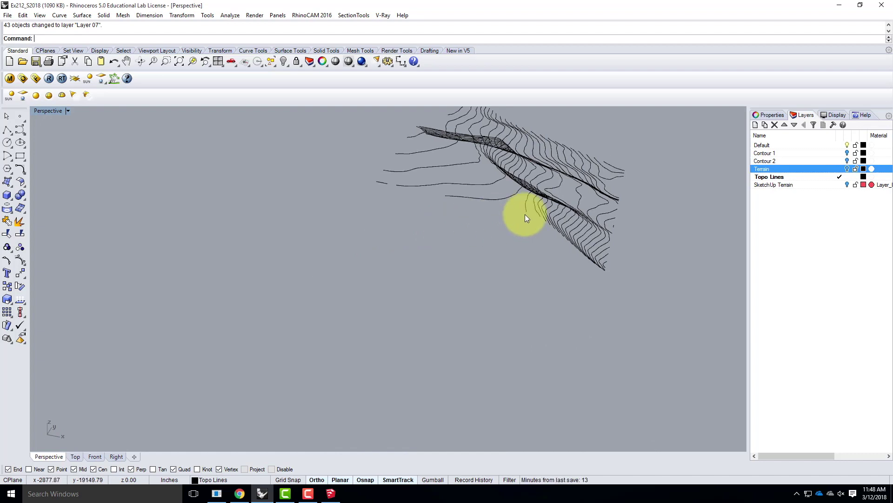
{"action": "right_click_drag", "start_coordinate": [677, 200], "coordinate": [585, 204]}
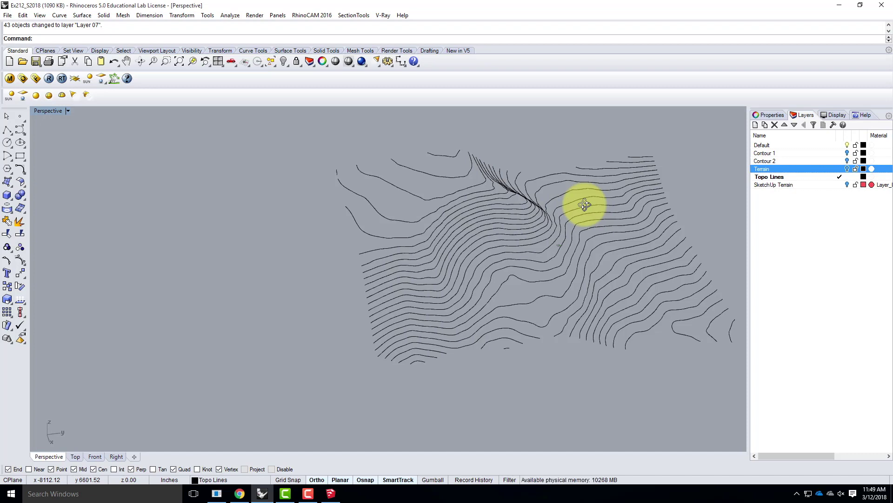
{"action": "right_click_drag", "start_coordinate": [550, 218], "coordinate": [312, 322]}
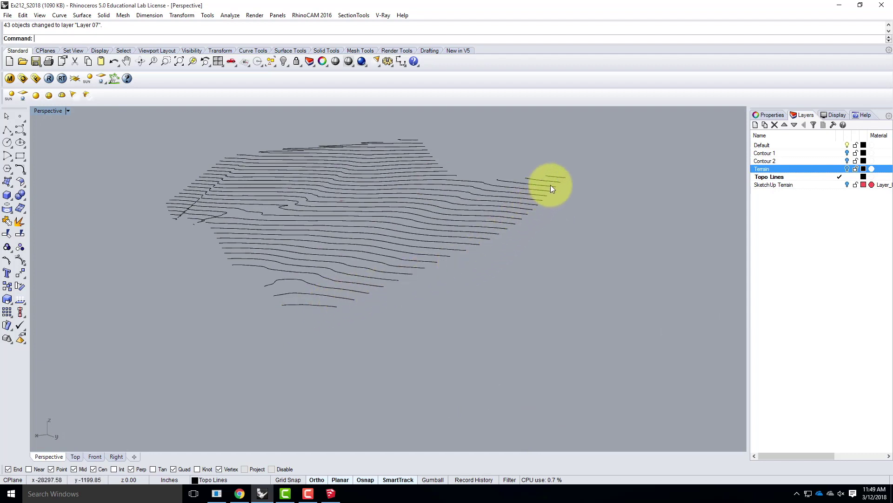
{"action": "right_click_drag", "start_coordinate": [297, 257], "coordinate": [308, 263]}
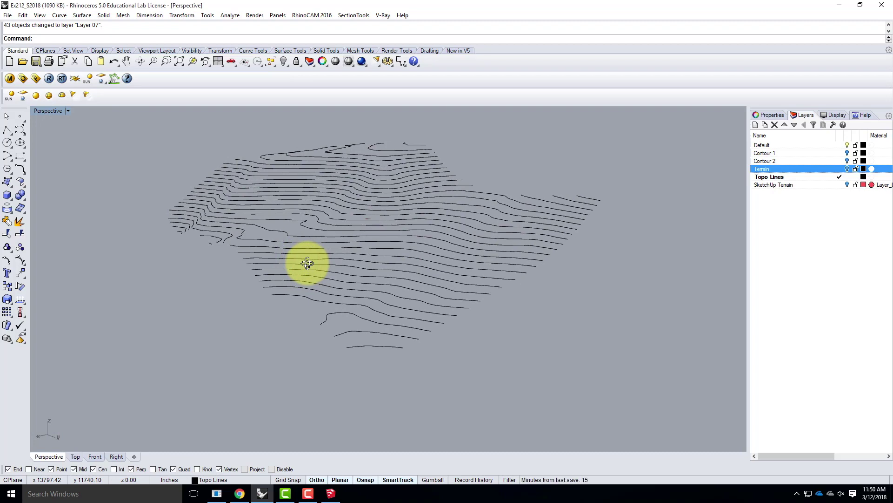
- Switch to Chrome and open the Physical Modeling 6.1 [topography method 1] tutorial on the Digital Tools for Designers & Architects site
{"action": "left_click", "coordinate": [239, 493]}
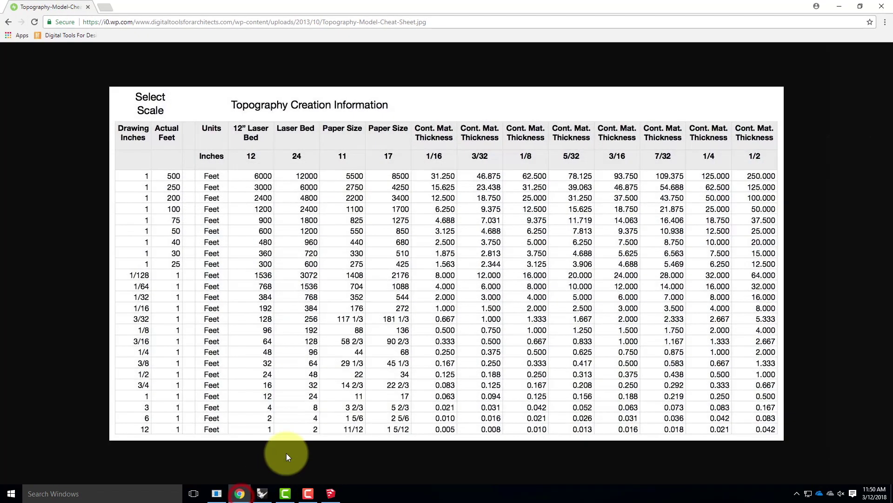
{"action": "right_click", "coordinate": [77, 40]}
{"action": "left_click", "coordinate": [88, 44]}
{"action": "left_click", "coordinate": [114, 7]}
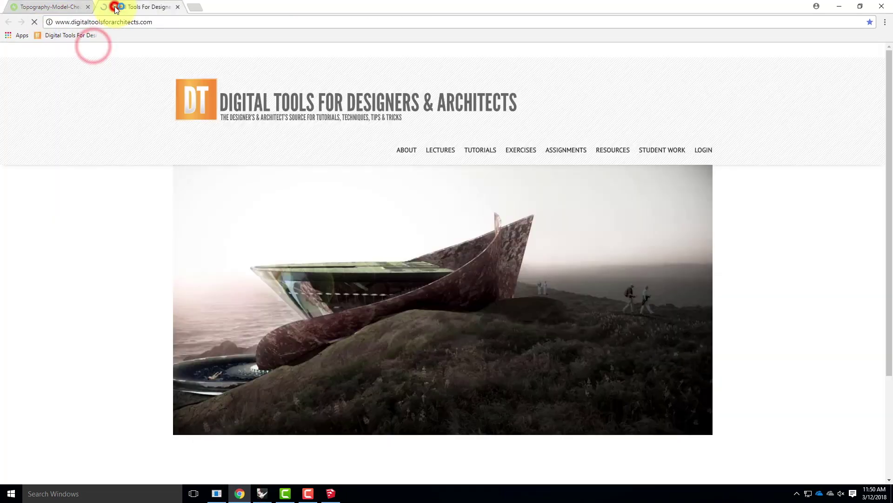
{"action": "mouse_move", "coordinate": [481, 150]}
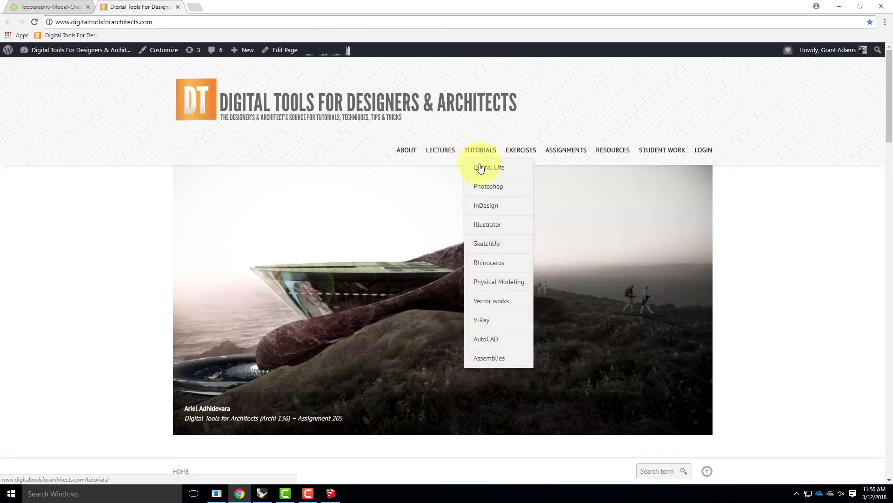
{"action": "mouse_move", "coordinate": [489, 282]}
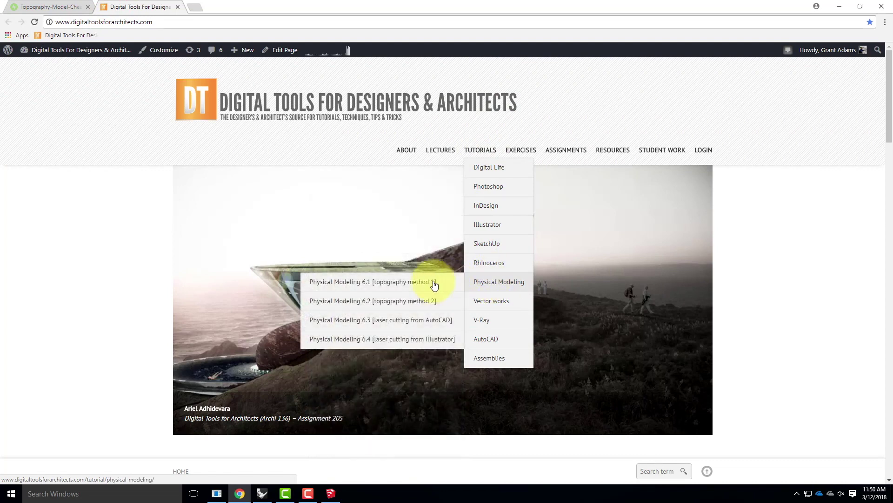
{"action": "left_click", "coordinate": [401, 285]}
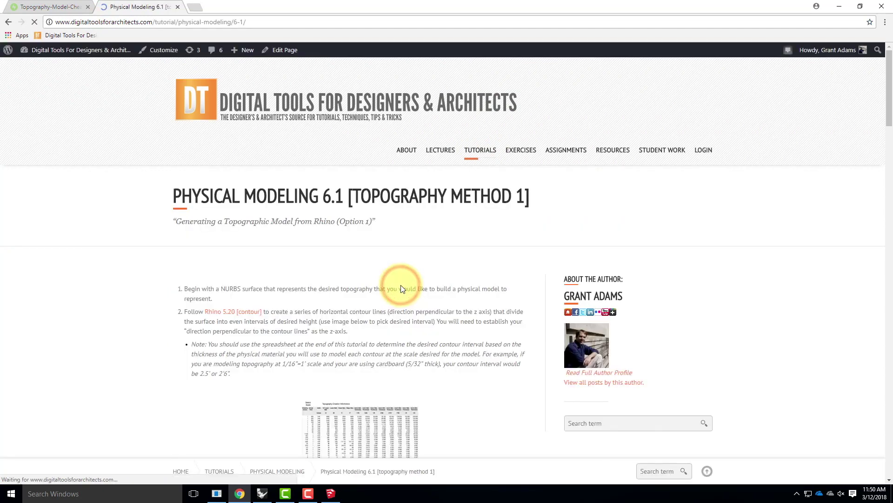
- Review the tutorial's topographic model instructions, example images and demonstration videos down to its downloads section
{"action": "scroll", "coordinate": [442, 251], "scroll_direction": "down", "scroll_amount": 3}
{"action": "scroll", "coordinate": [432, 233], "scroll_direction": "down", "scroll_amount": 3}
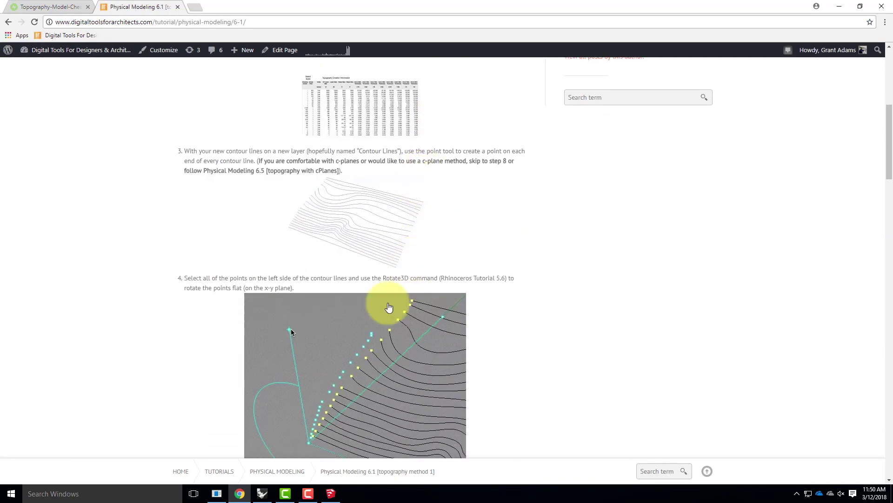
{"action": "scroll", "coordinate": [405, 279], "scroll_direction": "down", "scroll_amount": 7}
{"action": "scroll", "coordinate": [389, 307], "scroll_direction": "down", "scroll_amount": 8}
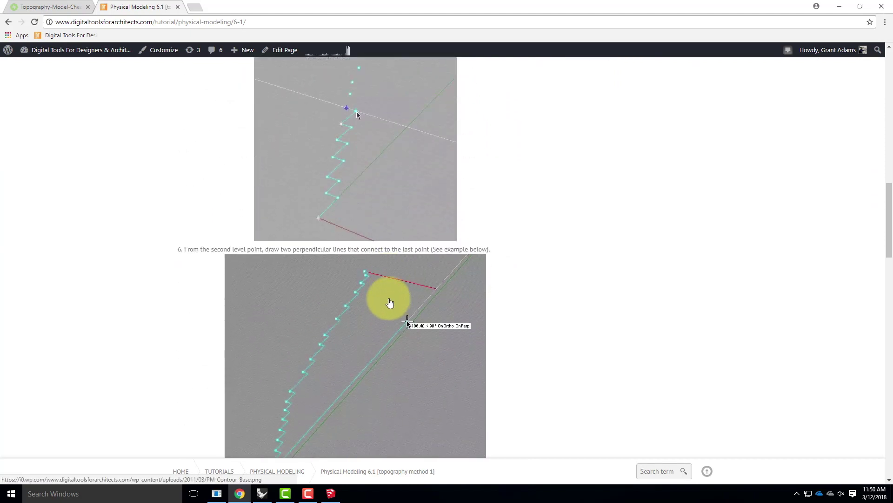
{"action": "scroll", "coordinate": [389, 300], "scroll_direction": "down", "scroll_amount": 15}
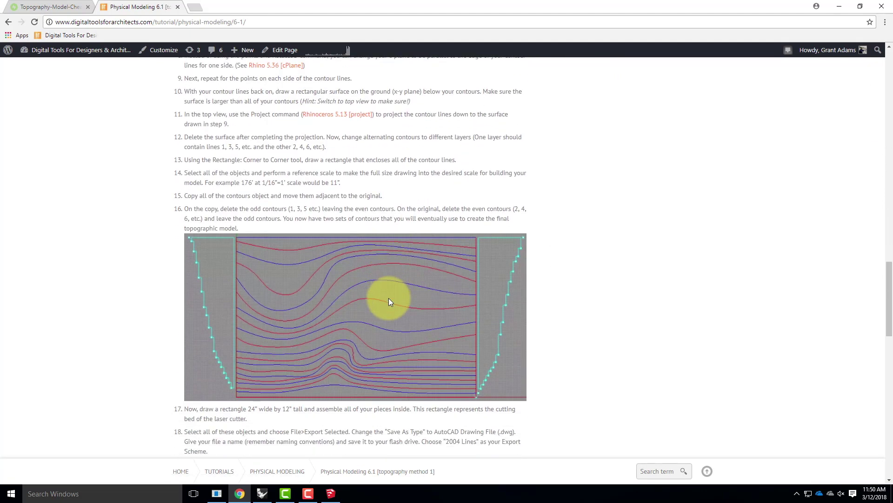
{"action": "scroll", "coordinate": [418, 256], "scroll_direction": "down", "scroll_amount": 3}
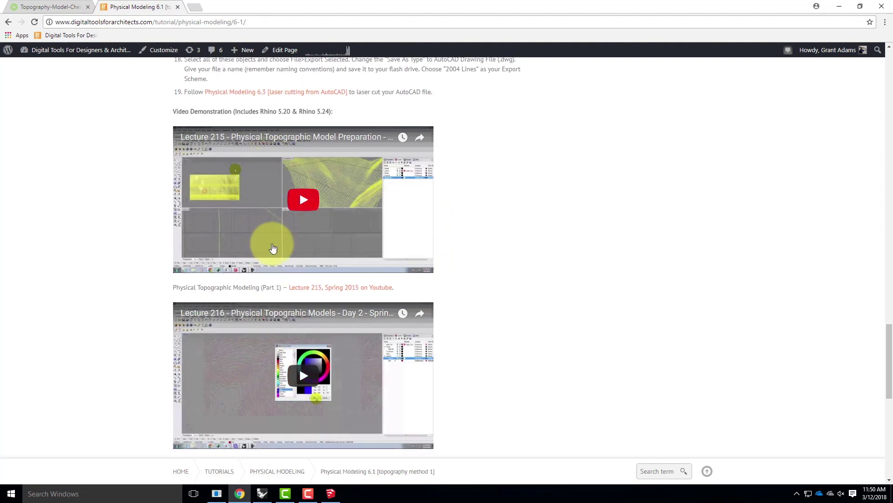
{"action": "scroll", "coordinate": [273, 242], "scroll_direction": "down", "scroll_amount": 5}
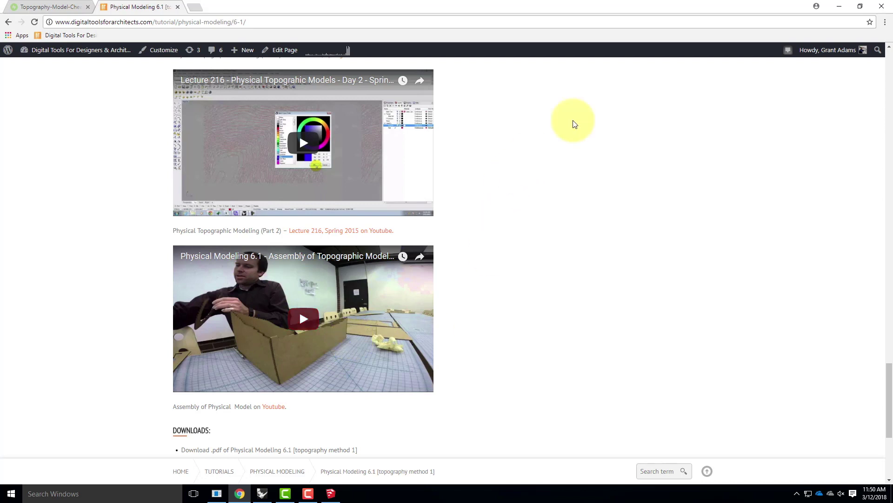
- Switch back to Rhino and add a new layer named Side01 at the same level as Topo Lines
{"action": "left_click", "coordinate": [839, 7]}
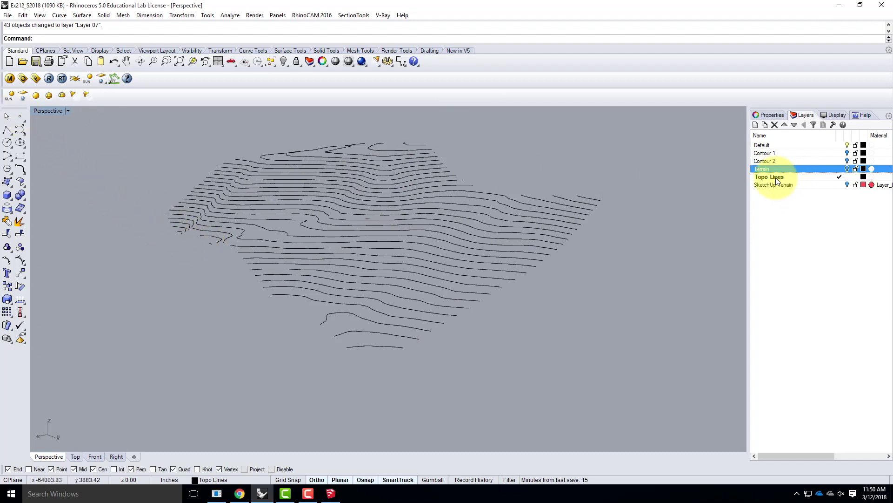
{"action": "left_click", "coordinate": [796, 177]}
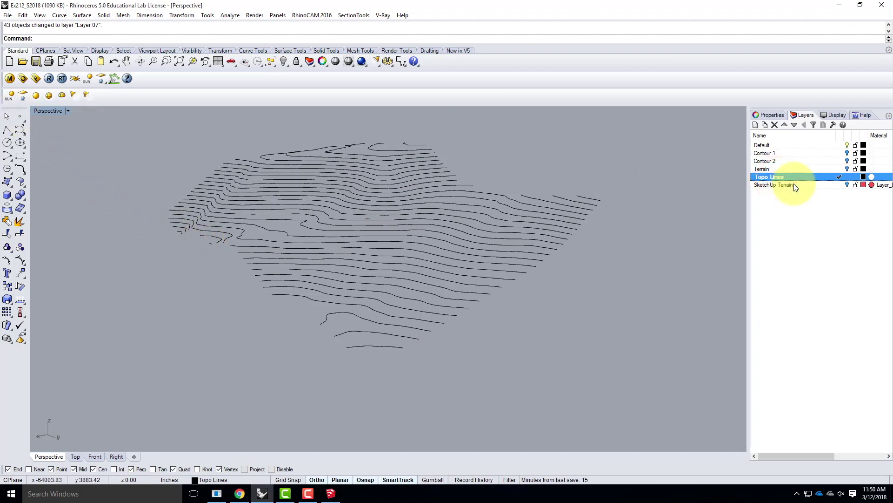
{"action": "left_click", "coordinate": [756, 125]}
{"action": "type", "text": "Side"}
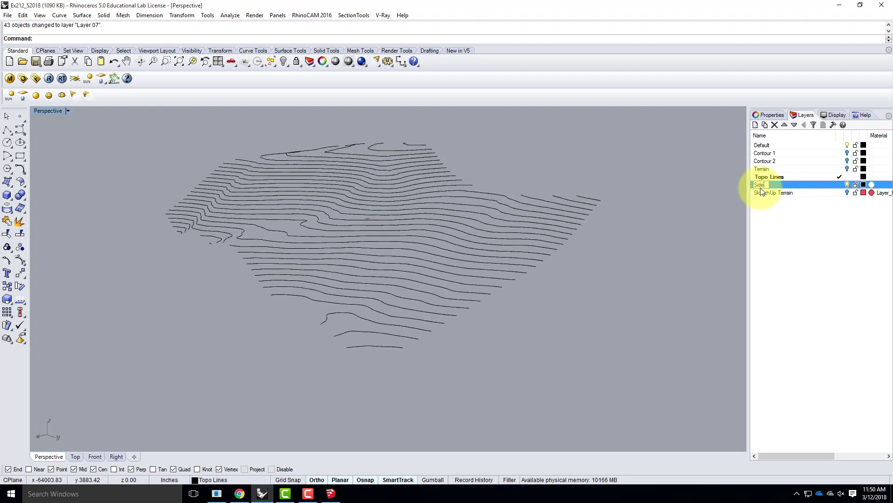
{"action": "type", "text": "01"}
- Create two sublayers under Side01, named S01-Points and S01-Steps
{"action": "left_click", "coordinate": [778, 187]}
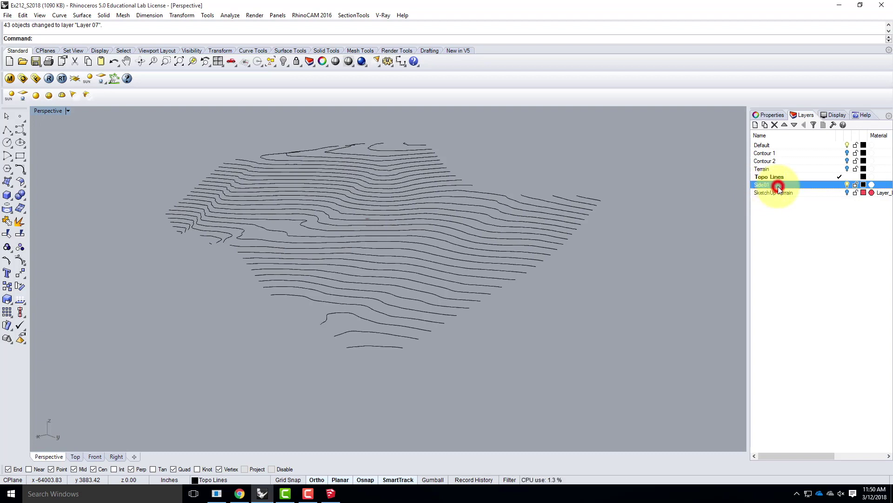
{"action": "left_click", "coordinate": [765, 125]}
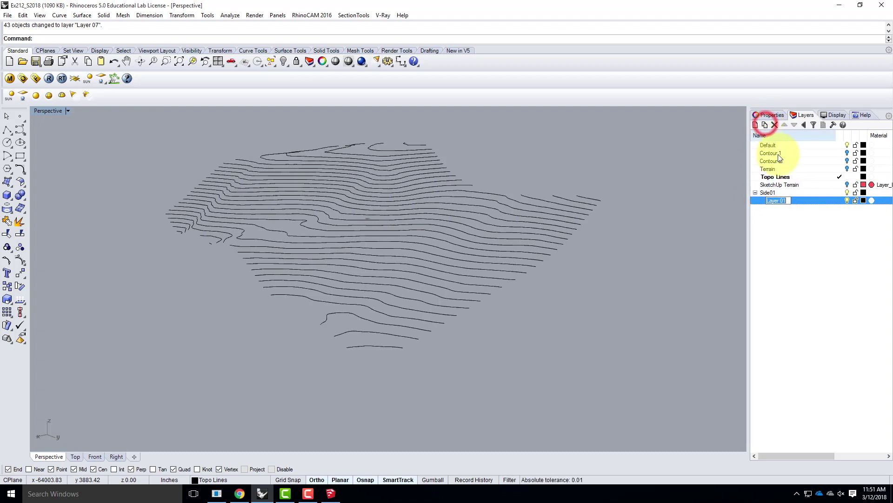
{"action": "type", "text": "S01"}
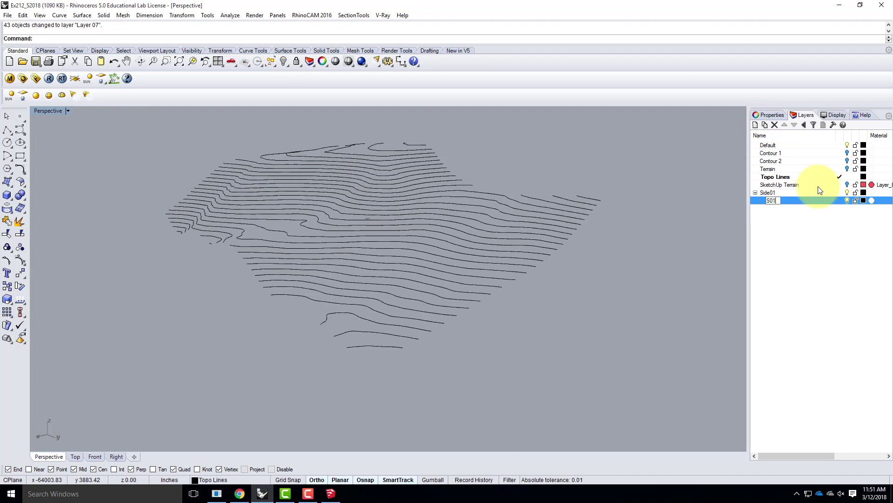
{"action": "type", "text": "-Points"}
{"action": "left_click", "coordinate": [779, 193]}
{"action": "left_click", "coordinate": [767, 125]}
{"action": "type", "text": "S"}
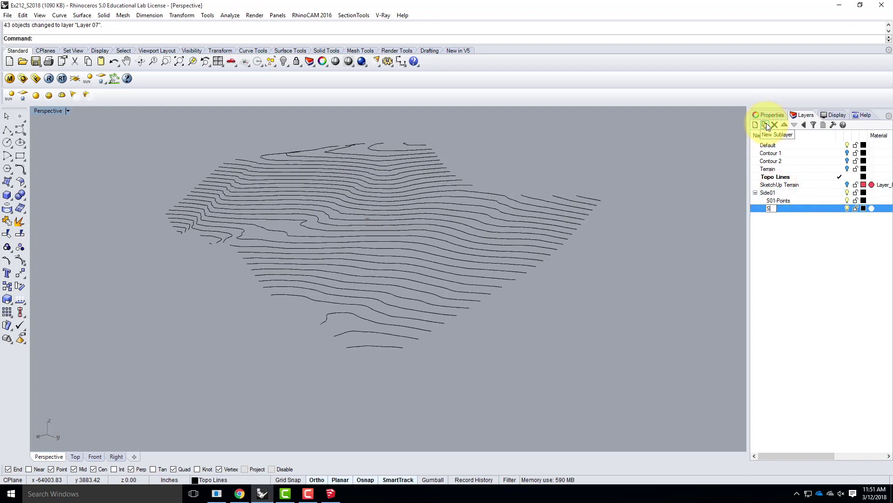
{"action": "type", "text": "01-Steps"}
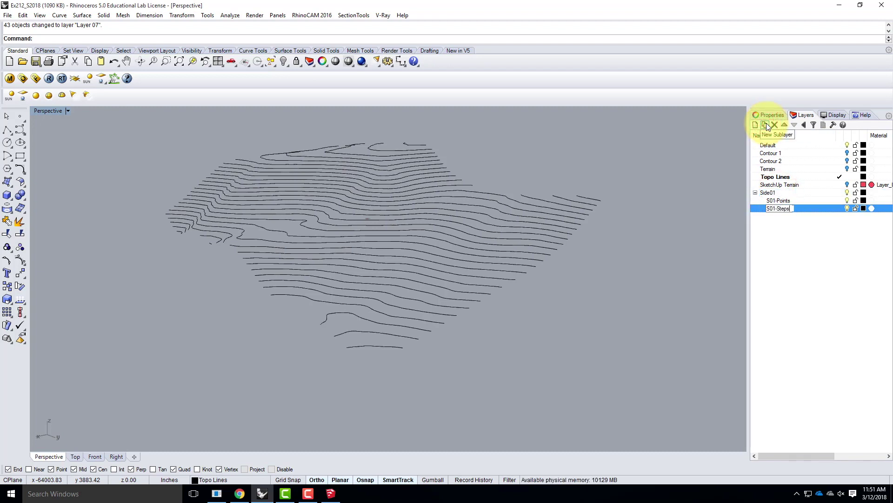
{"action": "left_click", "coordinate": [806, 243]}
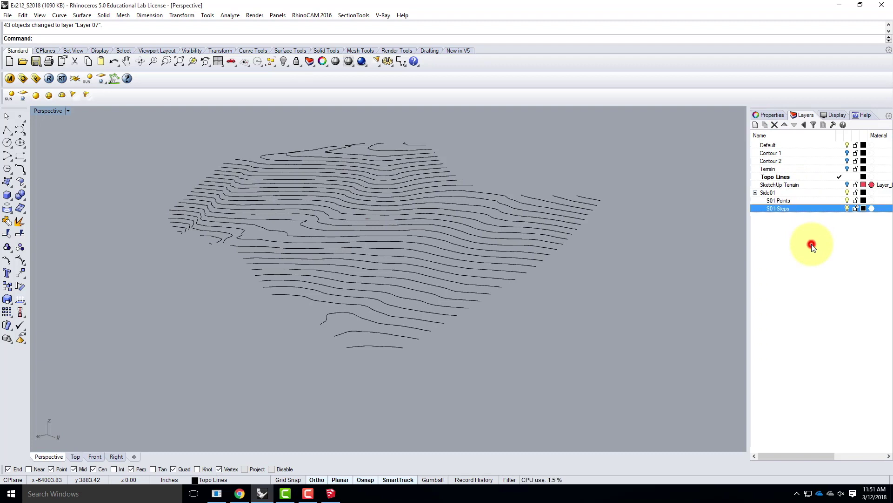
- Make S01-Points the current layer and place single points at the near-edge ends of the two lowest contour lines
{"action": "double_click", "coordinate": [779, 201]}
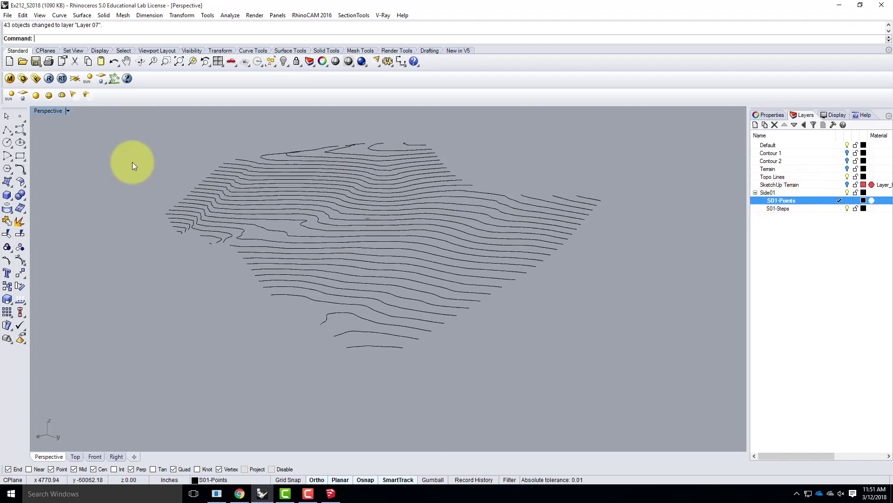
{"action": "left_click", "coordinate": [20, 121]}
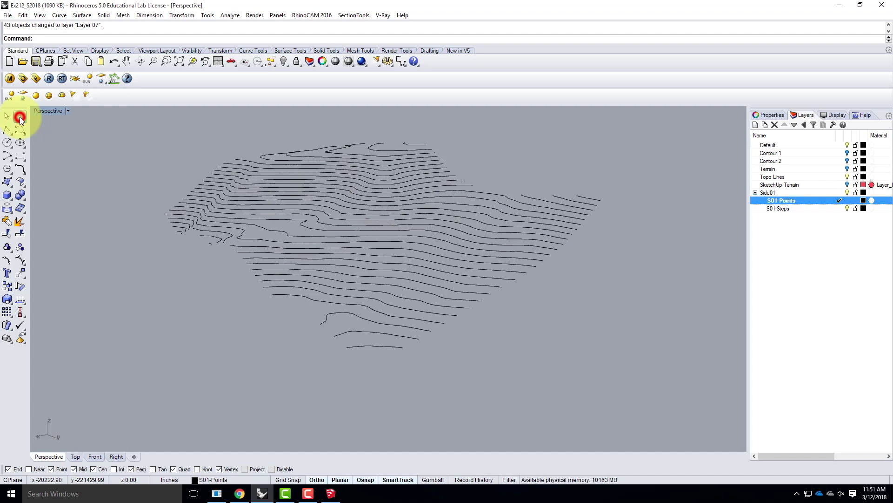
{"action": "left_click", "coordinate": [406, 352]}
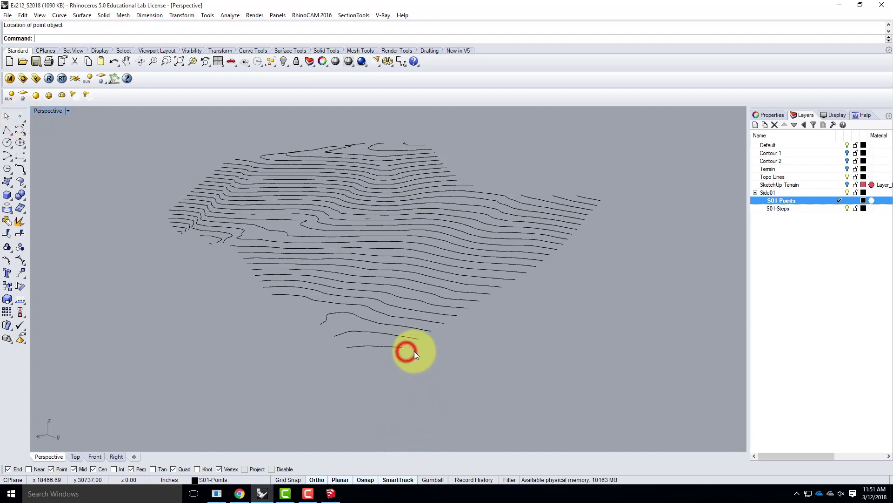
{"action": "right_click", "coordinate": [421, 343]}
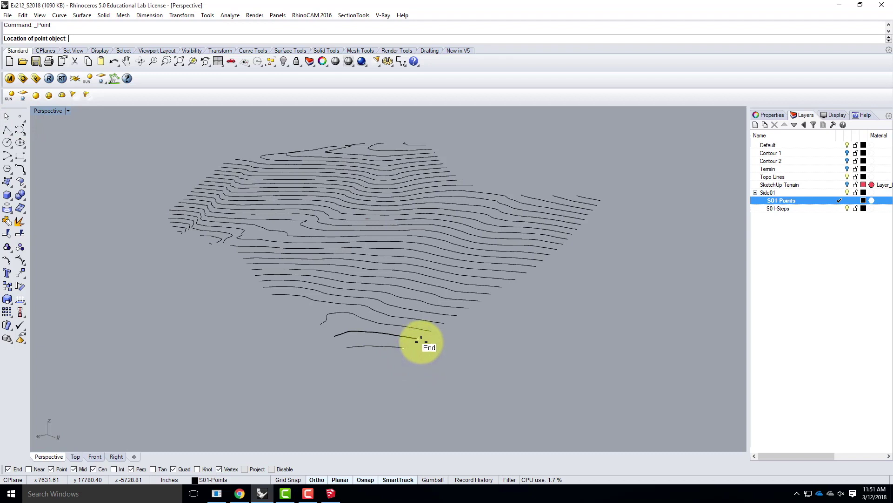
{"action": "left_click", "coordinate": [420, 340]}
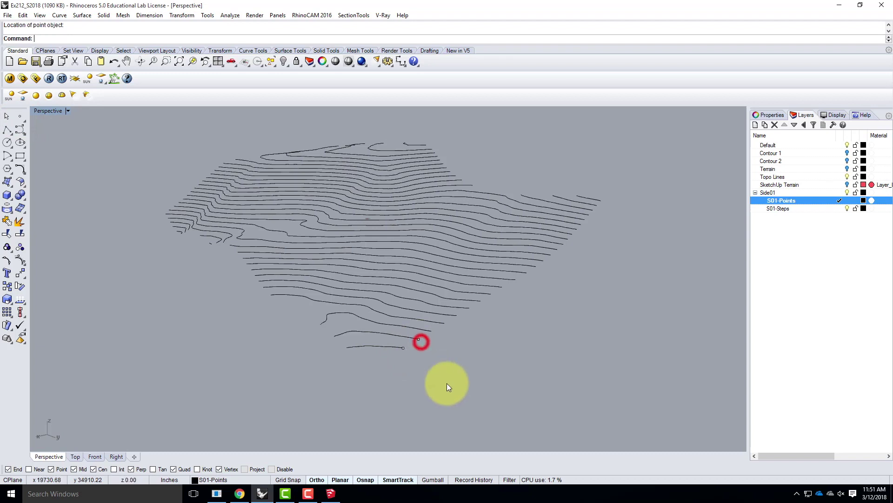
- Place multiple points snapped to the ends of the remaining contour lines along the same terrain edge, up to the topmost one
{"action": "left_click", "coordinate": [21, 116]}
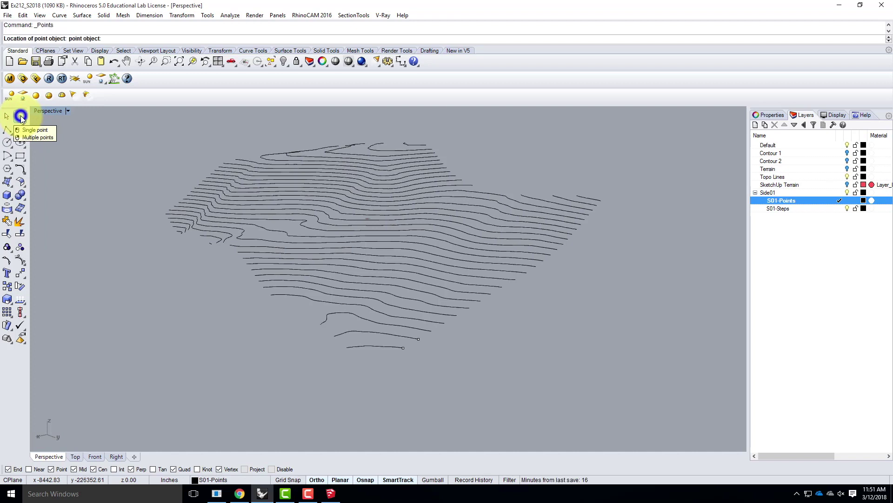
{"action": "left_click", "coordinate": [441, 330]}
{"action": "left_click", "coordinate": [445, 324]}
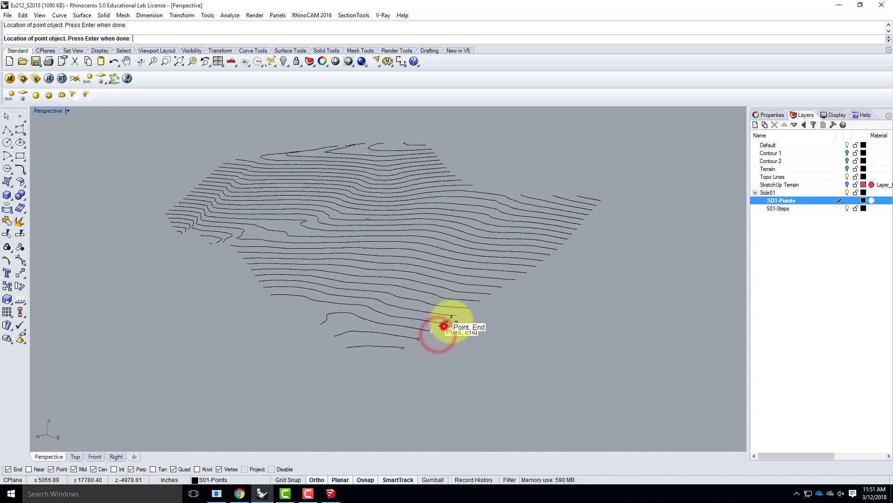
{"action": "scroll", "coordinate": [462, 319], "scroll_direction": "down", "scroll_amount": 5}
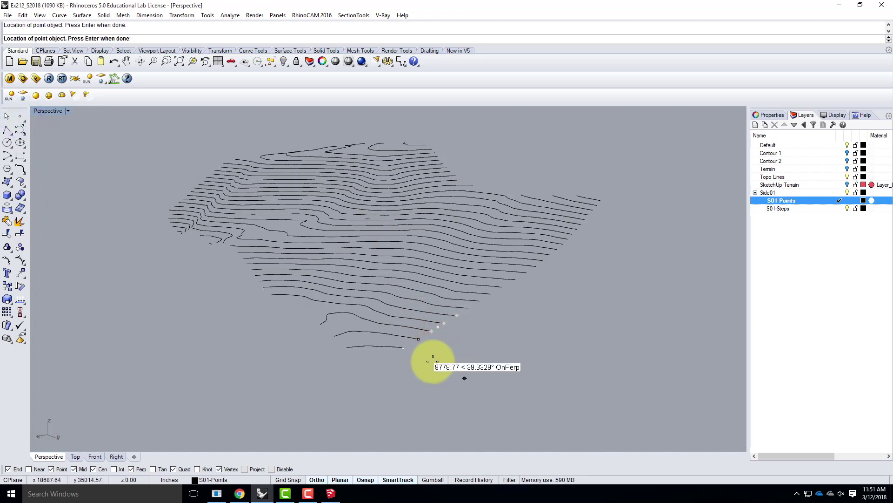
{"action": "scroll", "coordinate": [423, 373], "scroll_direction": "up", "scroll_amount": 8}
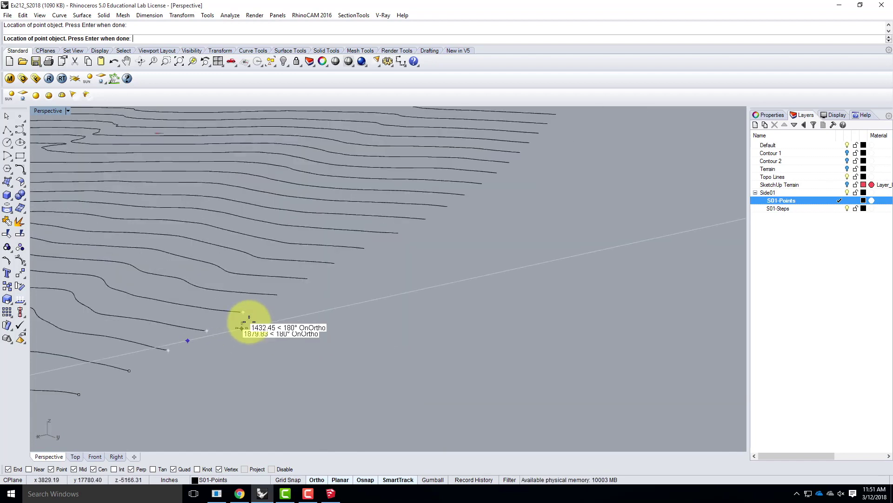
{"action": "left_click", "coordinate": [278, 295]}
{"action": "left_click", "coordinate": [307, 279]}
{"action": "left_click", "coordinate": [335, 263]}
{"action": "left_click", "coordinate": [365, 248]}
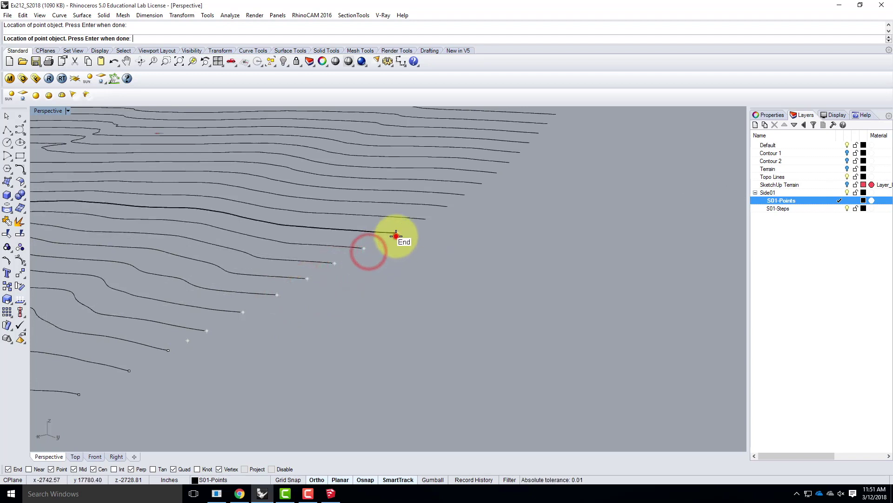
{"action": "left_click", "coordinate": [397, 233]}
{"action": "left_click", "coordinate": [425, 218]}
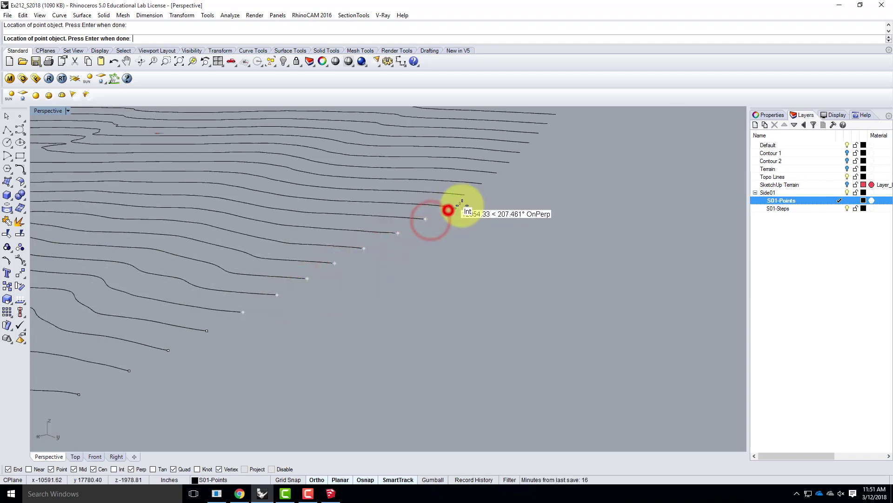
{"action": "left_click", "coordinate": [447, 206]}
{"action": "left_click", "coordinate": [465, 195]}
{"action": "left_click", "coordinate": [485, 185]}
{"action": "left_click", "coordinate": [499, 174]}
{"action": "scroll", "coordinate": [420, 246], "scroll_direction": "down", "scroll_amount": 10}
{"action": "scroll", "coordinate": [427, 244], "scroll_direction": "up", "scroll_amount": 10}
{"action": "left_click", "coordinate": [365, 276]}
{"action": "left_click", "coordinate": [376, 266]}
{"action": "left_click", "coordinate": [386, 254]}
{"action": "left_click", "coordinate": [396, 243]}
{"action": "left_click", "coordinate": [406, 233]}
{"action": "left_click", "coordinate": [414, 223]}
{"action": "left_click", "coordinate": [423, 212]}
{"action": "left_click", "coordinate": [433, 204]}
{"action": "left_click", "coordinate": [442, 193]}
{"action": "left_click", "coordinate": [456, 186]}
{"action": "scroll", "coordinate": [568, 194], "scroll_direction": "down", "scroll_amount": 5}
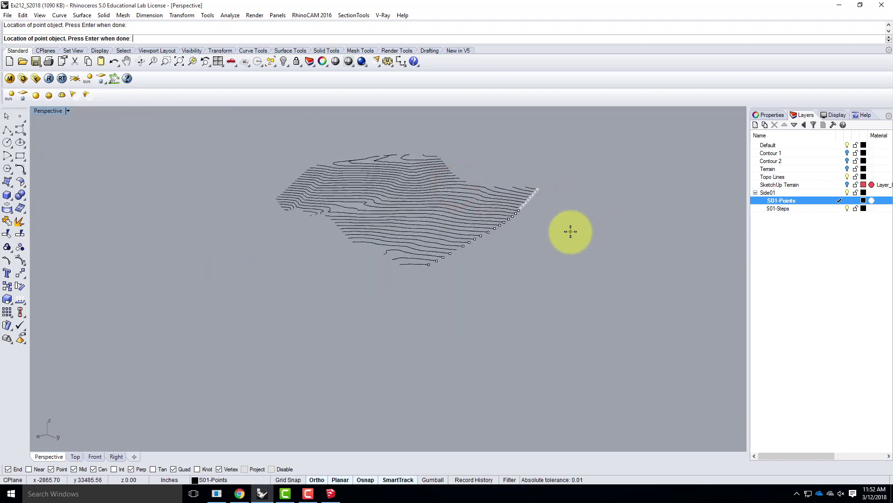
{"action": "key", "text": "Return"}
{"action": "scroll", "coordinate": [535, 240], "scroll_direction": "up", "scroll_amount": 3}
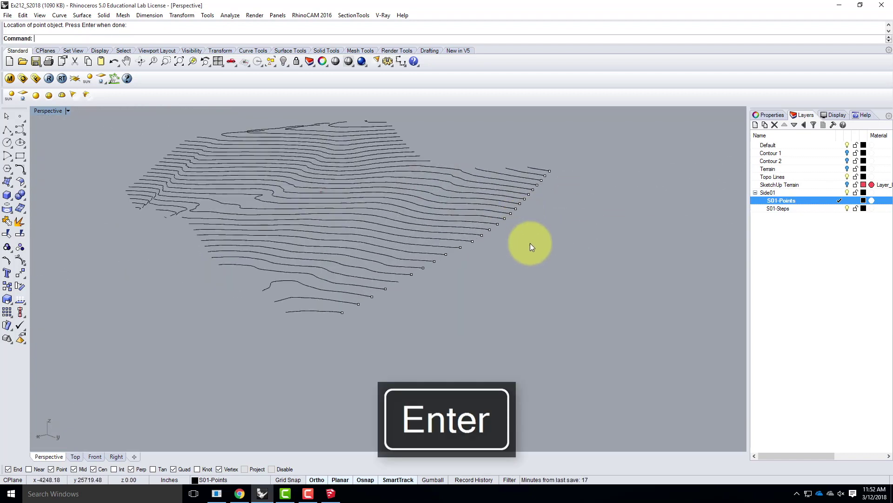
{"action": "left_click", "coordinate": [527, 247]}
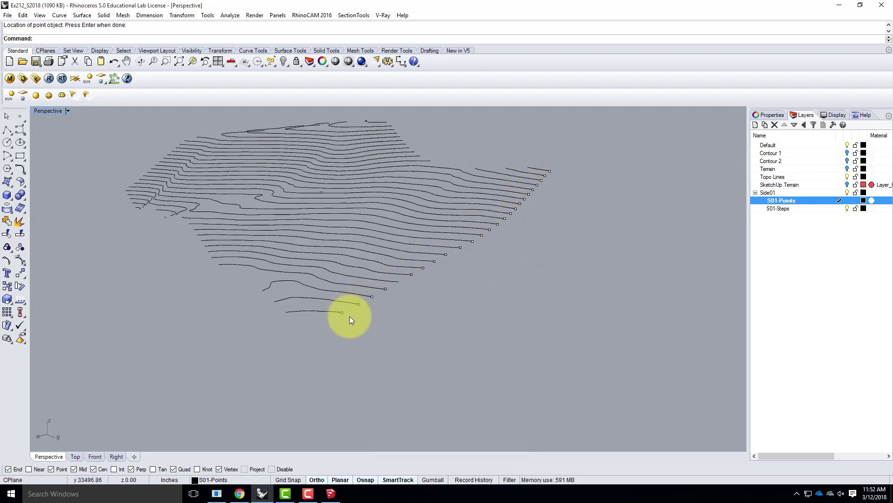
- Check the row of edge points from the side and add the missing point at the end of the fifth-lowest contour line
{"action": "right_click_drag", "start_coordinate": [335, 337], "coordinate": [406, 340]}
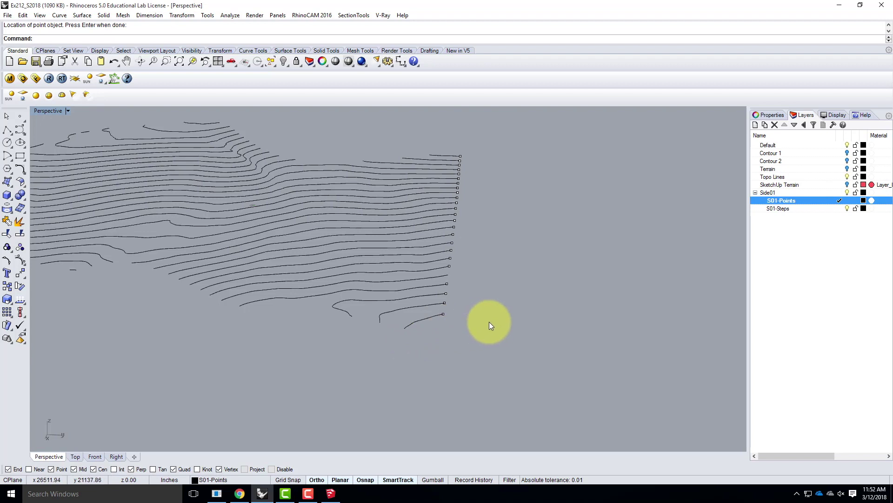
{"action": "right_click_drag", "start_coordinate": [491, 350], "coordinate": [498, 328]}
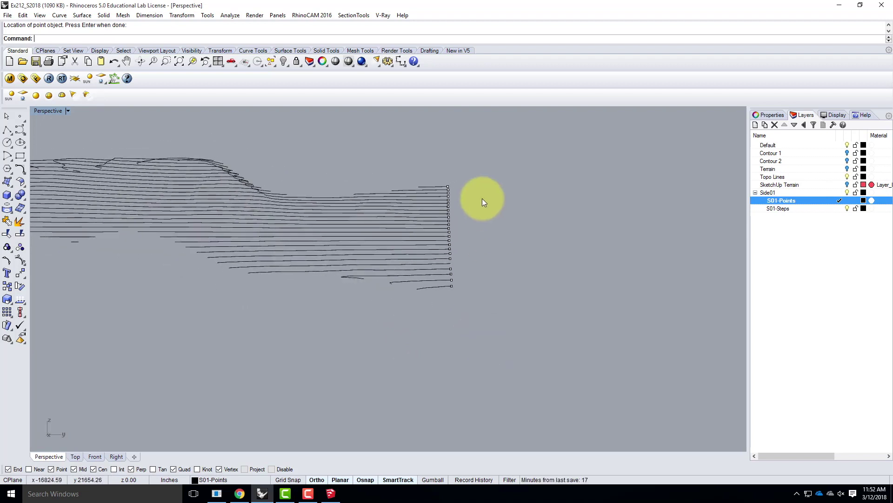
{"action": "left_click_drag", "start_coordinate": [436, 160], "coordinate": [479, 312]}
{"action": "mouse_move", "coordinate": [558, 282]}
{"action": "right_mouse_down"}
{"action": "mouse_move", "coordinate": [487, 279]}
{"action": "mouse_move", "coordinate": [439, 301]}
{"action": "mouse_move", "coordinate": [465, 319]}
{"action": "mouse_move", "coordinate": [386, 311]}
{"action": "right_mouse_up"}
{"action": "left_click", "coordinate": [410, 313]}
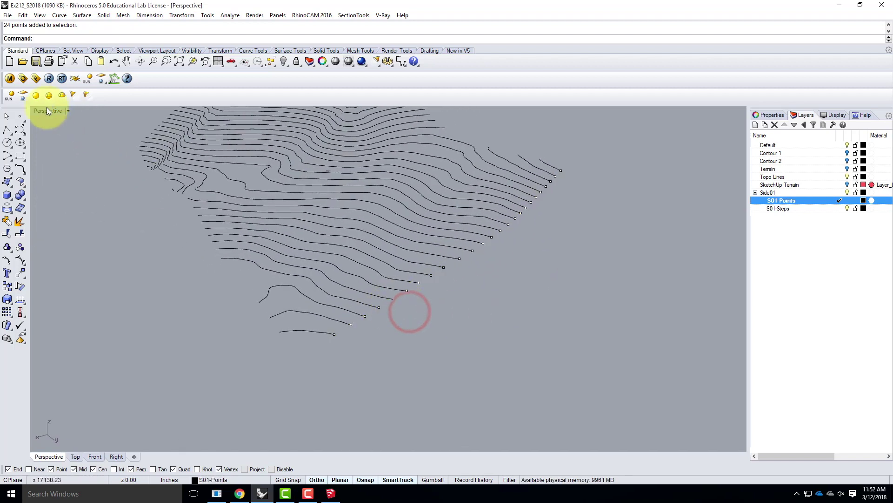
{"action": "left_click", "coordinate": [18, 120]}
{"action": "left_click", "coordinate": [393, 298]}
- Select all the edge points and rotate them in 3D about a horizontal axis along the edge through the lowest point, from vertical to flat outward
{"action": "right_click_drag", "start_coordinate": [382, 358], "coordinate": [474, 336]}
{"action": "left_click_drag", "start_coordinate": [431, 136], "coordinate": [492, 315]}
{"action": "right_click_drag", "start_coordinate": [551, 313], "coordinate": [355, 253]}
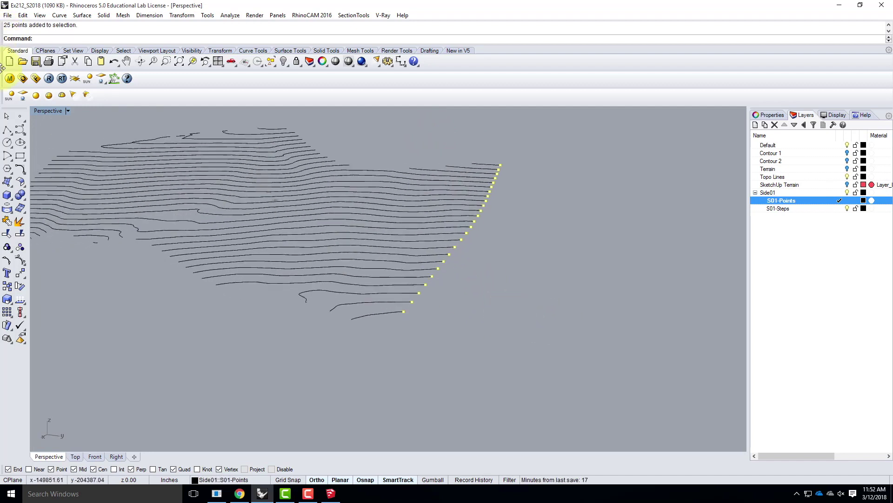
{"action": "left_click", "coordinate": [182, 14]}
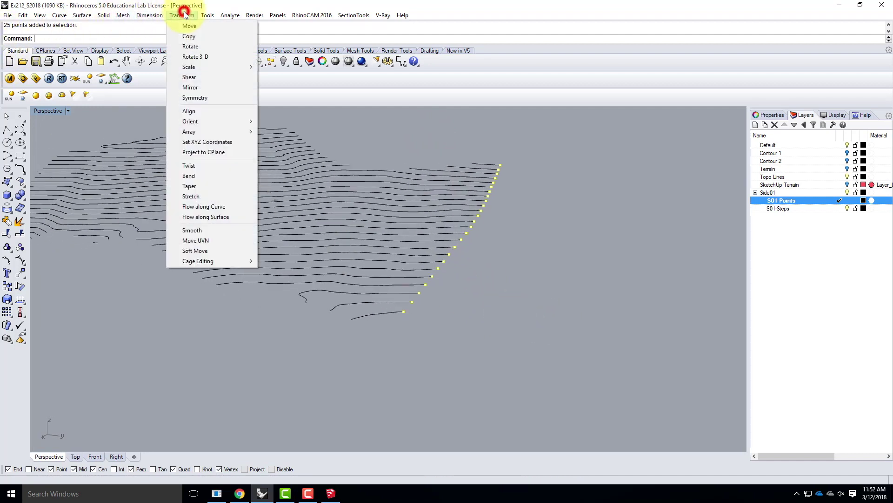
{"action": "left_click", "coordinate": [202, 57]}
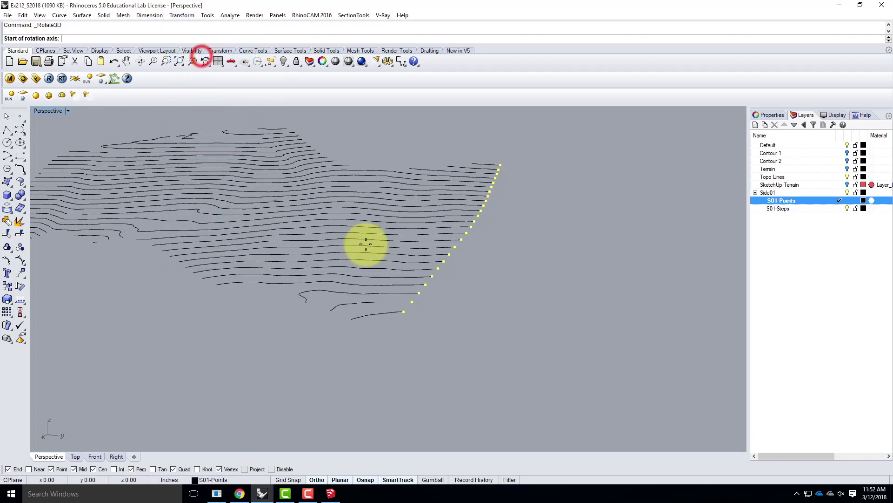
{"action": "scroll", "coordinate": [418, 326], "scroll_direction": "up", "scroll_amount": 1}
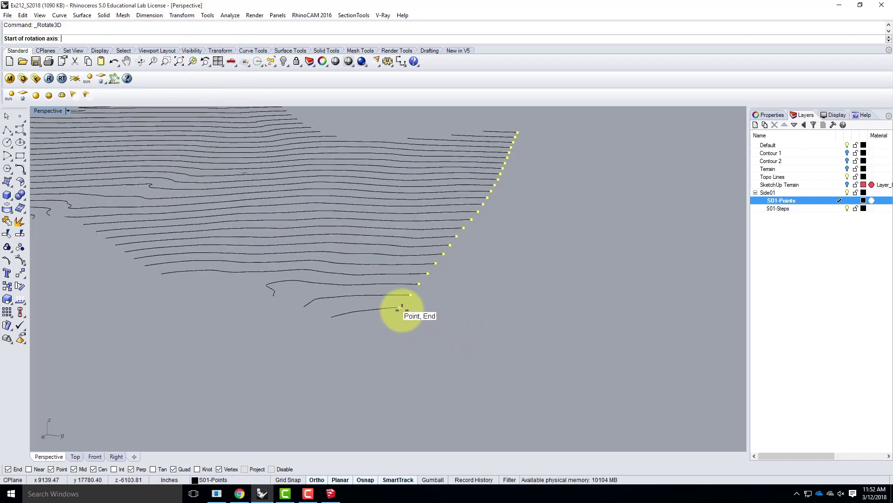
{"action": "left_click", "coordinate": [400, 308]}
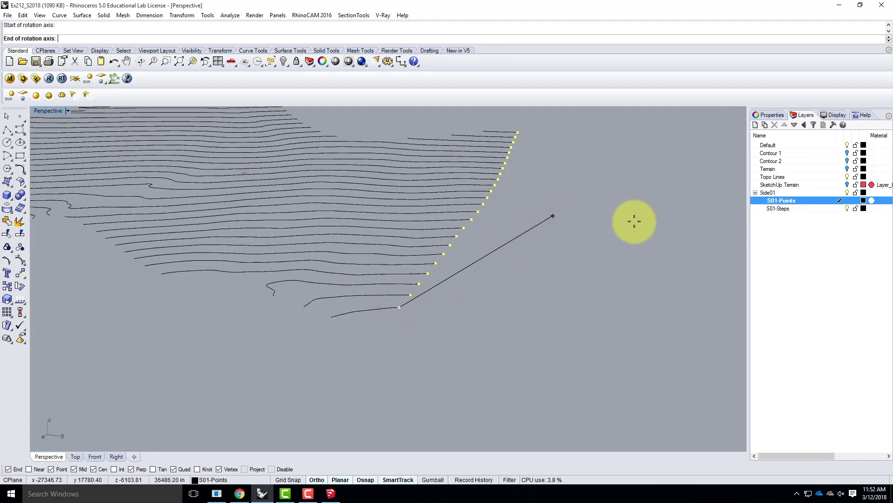
{"action": "left_click", "coordinate": [690, 187]}
{"action": "scroll", "coordinate": [597, 367], "scroll_direction": "down", "scroll_amount": 8}
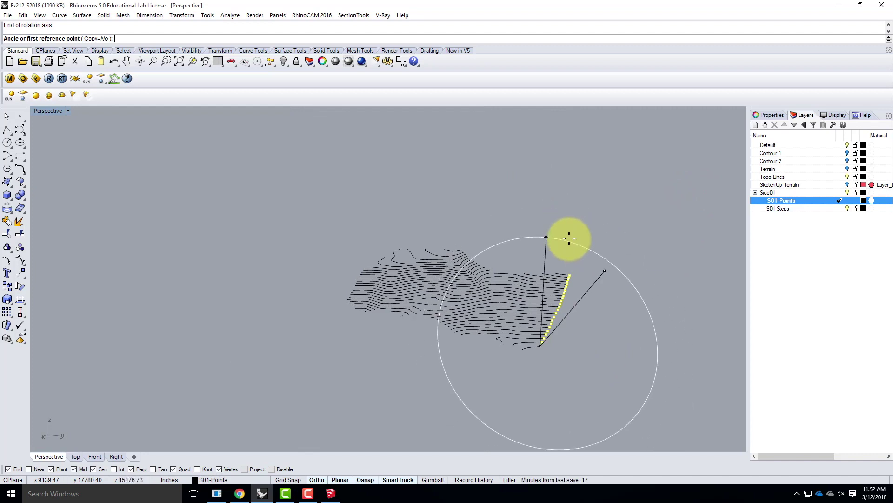
{"action": "left_click", "coordinate": [575, 210]}
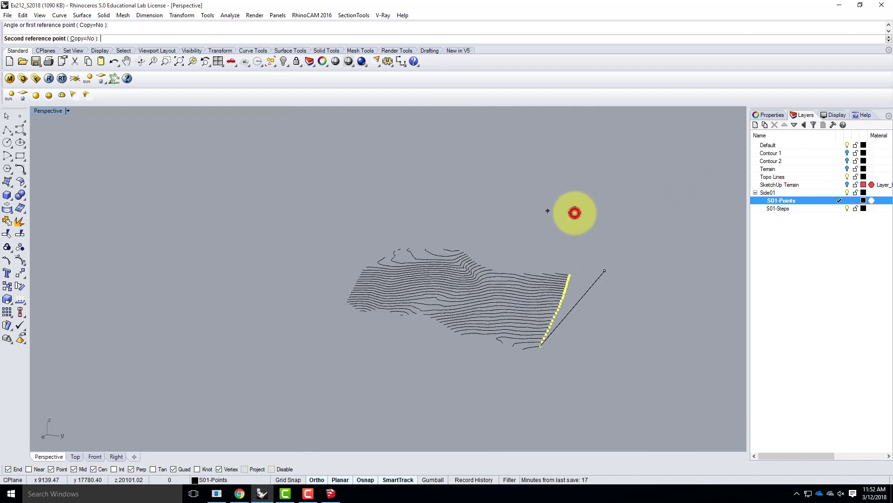
{"action": "left_click", "coordinate": [690, 307]}
- Inspect the rotated point profile beside the contours and make S01-Steps the current layer
{"action": "right_click_drag", "start_coordinate": [634, 343], "coordinate": [680, 384]}
{"action": "scroll", "coordinate": [587, 237], "scroll_direction": "up", "scroll_amount": 5}
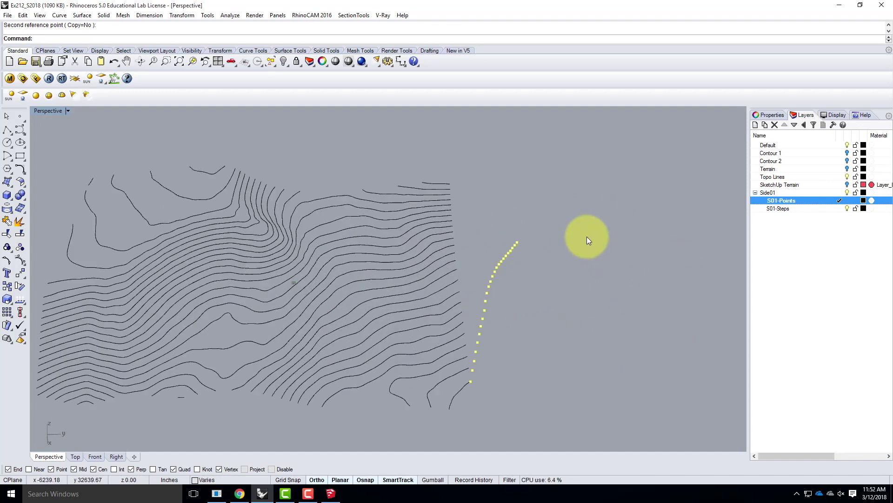
{"action": "double_click", "coordinate": [821, 208]}
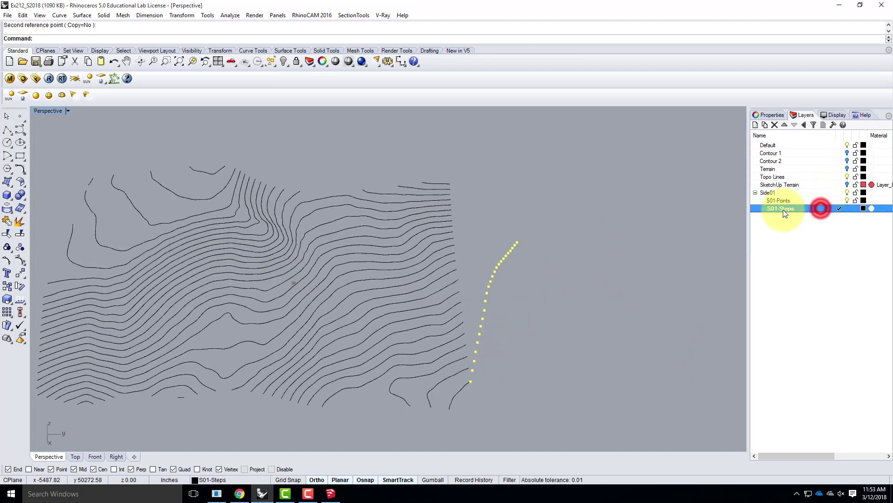
- Start a polyline at the lowest profile point and draw right-angled stair steps, vertical then horizontal, through the points up to the sixth one
{"action": "left_click", "coordinate": [523, 345]}
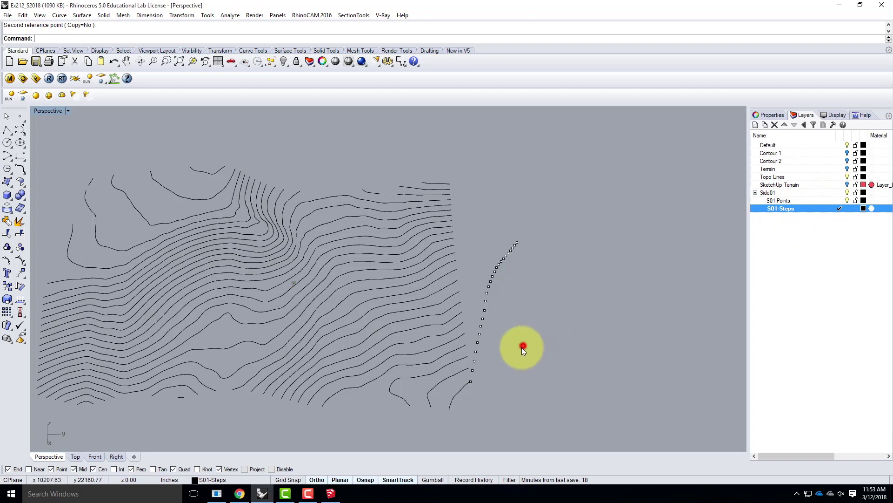
{"action": "left_click", "coordinate": [7, 133]}
{"action": "scroll", "coordinate": [534, 379], "scroll_direction": "up", "scroll_amount": 5}
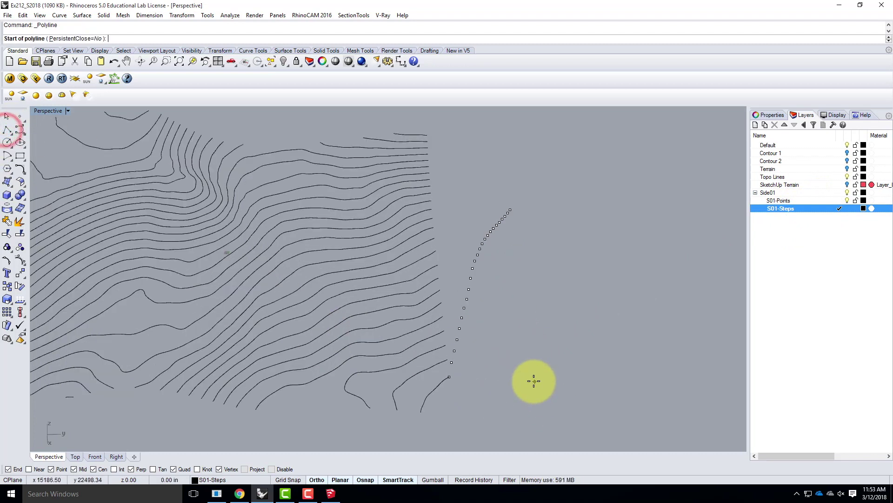
{"action": "left_click", "coordinate": [350, 371]}
{"action": "scroll", "coordinate": [356, 347], "scroll_direction": "up", "scroll_amount": 5}
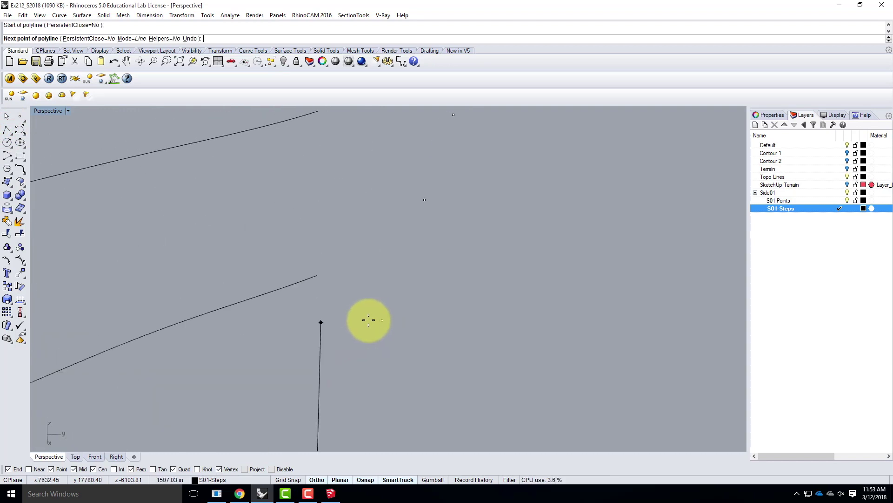
{"action": "scroll", "coordinate": [373, 321], "scroll_direction": "down", "scroll_amount": 4}
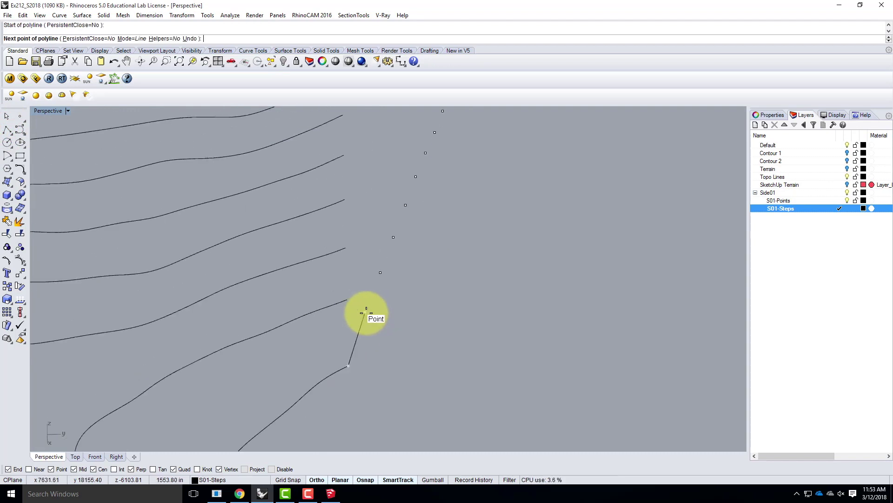
{"action": "left_click", "coordinate": [348, 313]}
{"action": "left_click", "coordinate": [365, 314]}
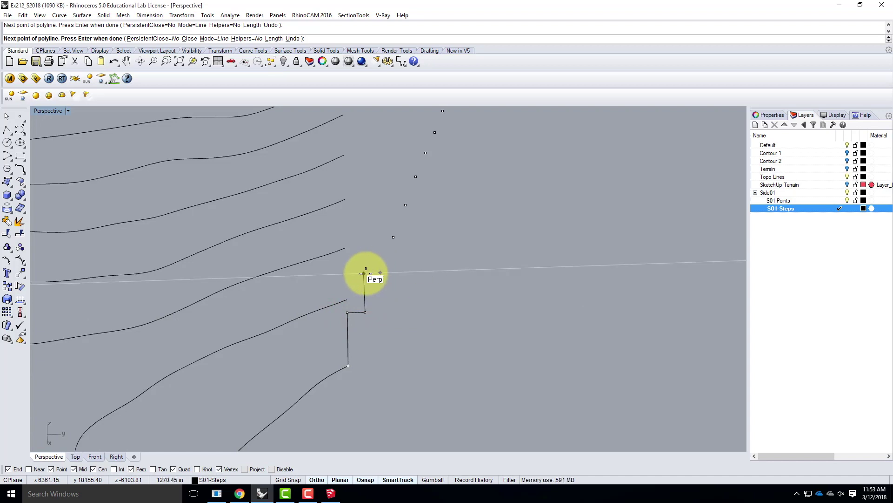
{"action": "left_click", "coordinate": [363, 273]}
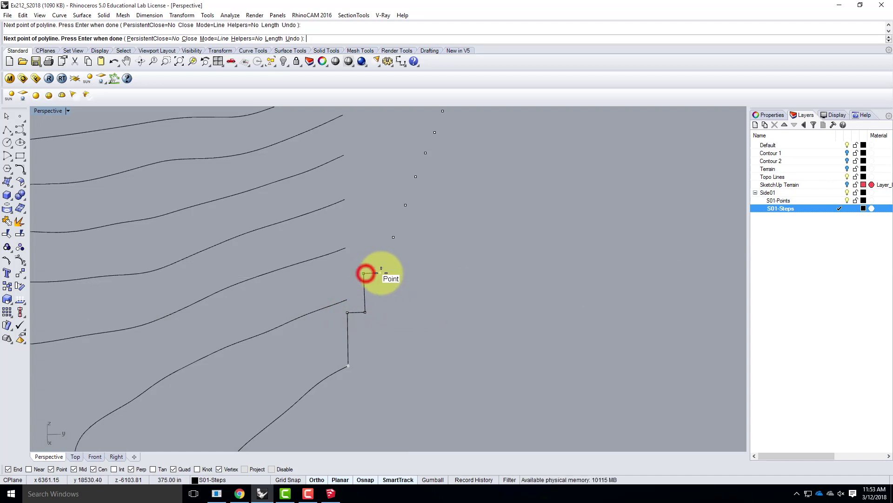
{"action": "left_click", "coordinate": [381, 273]}
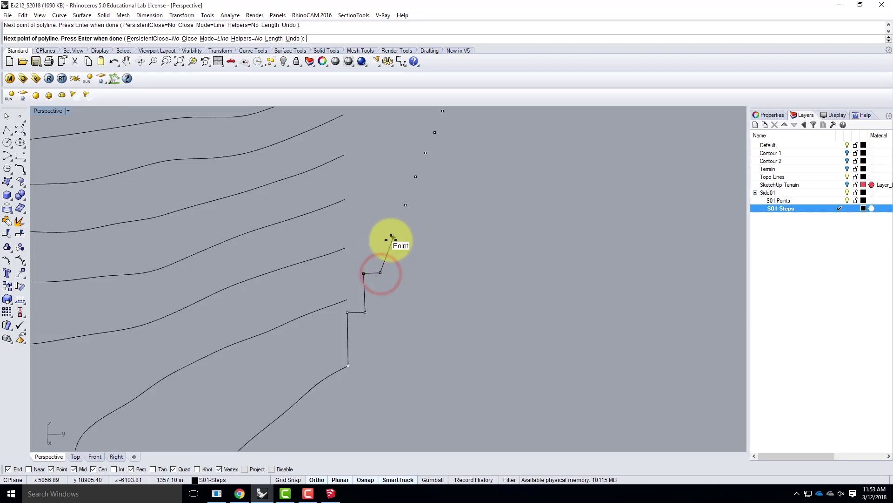
{"action": "left_click", "coordinate": [379, 239]}
{"action": "left_click", "coordinate": [394, 237]}
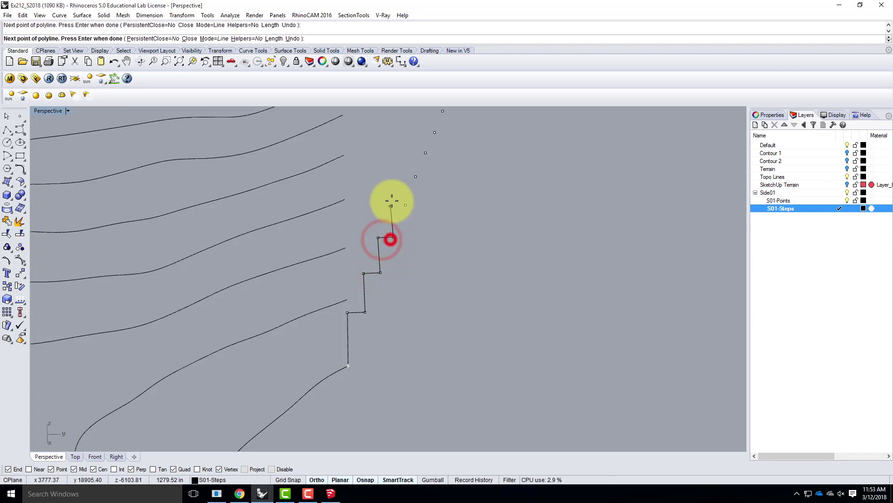
{"action": "left_click", "coordinate": [391, 205]}
{"action": "left_click", "coordinate": [406, 205]}
{"action": "left_click", "coordinate": [405, 176]}
{"action": "left_click", "coordinate": [415, 179]}
- Continue the stepped polyline with vertical and horizontal segments snapped to the seventh through tenth profile points
{"action": "scroll", "coordinate": [298, 349], "scroll_direction": "down", "scroll_amount": 7}
{"action": "scroll", "coordinate": [352, 266], "scroll_direction": "up", "scroll_amount": 6}
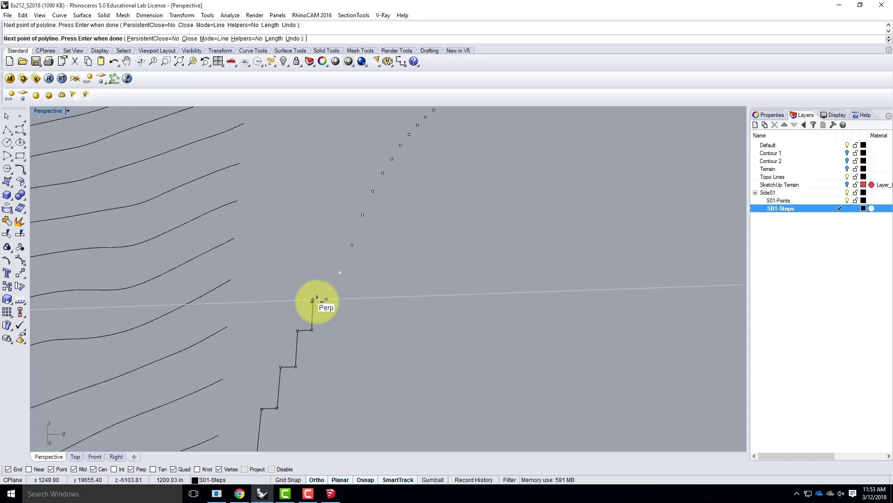
{"action": "left_click", "coordinate": [313, 299]}
{"action": "left_click", "coordinate": [326, 299]}
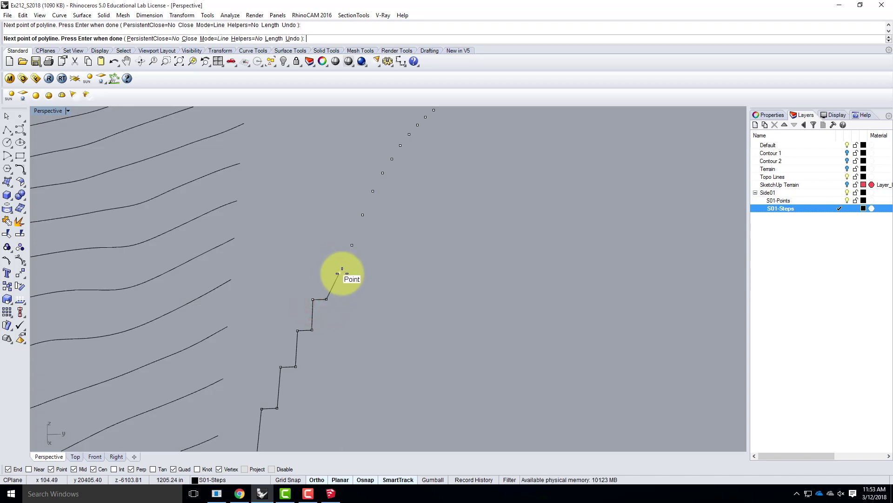
{"action": "left_click", "coordinate": [326, 273]}
{"action": "left_click", "coordinate": [340, 273]}
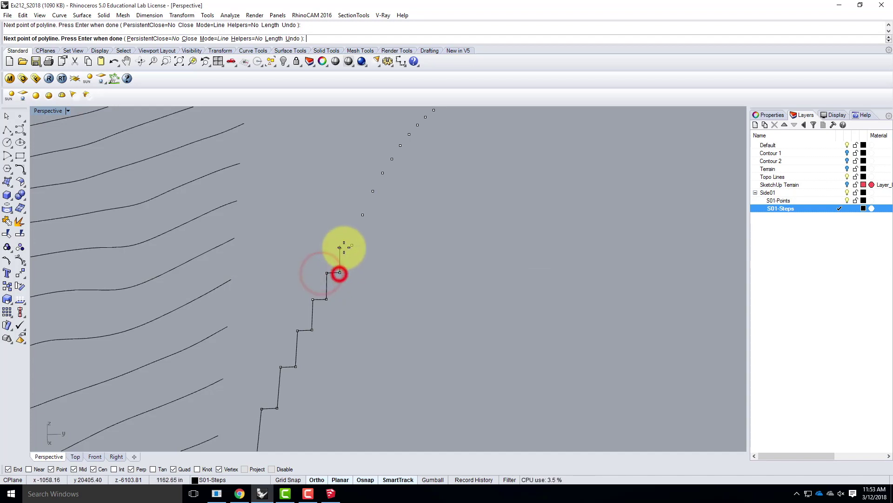
{"action": "left_click", "coordinate": [340, 245]}
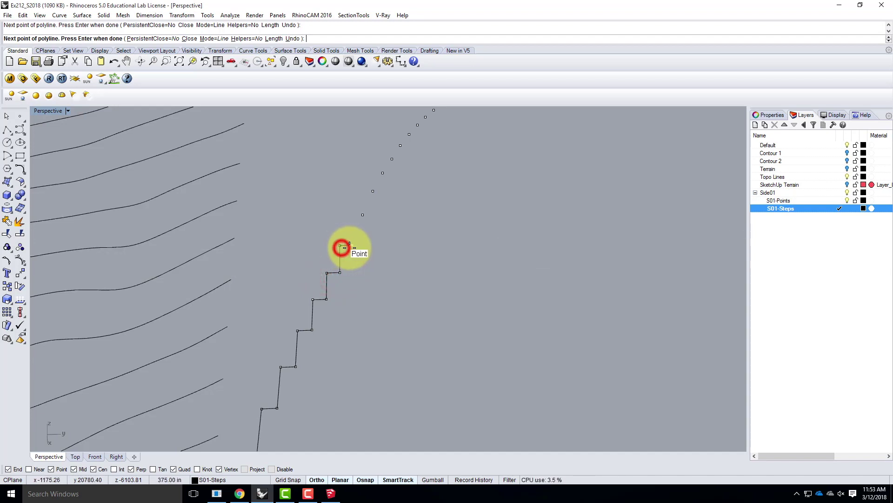
{"action": "left_click", "coordinate": [352, 245]}
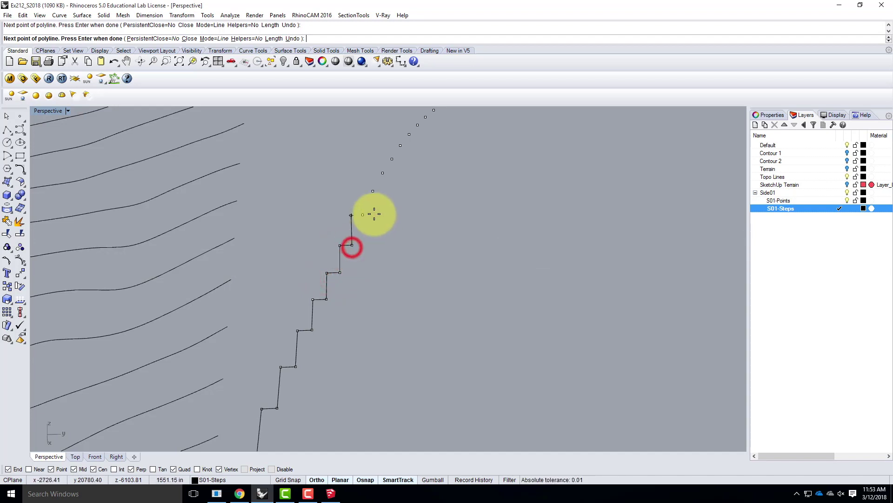
{"action": "left_click", "coordinate": [351, 215]}
{"action": "right_click_drag", "start_coordinate": [365, 217], "coordinate": [314, 363]}
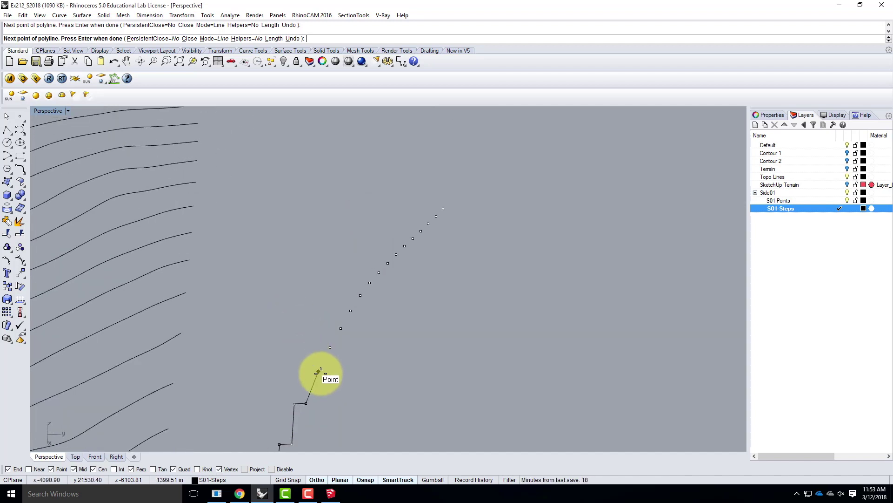
- Extend the stepped polyline from the eleventh profile point through every remaining point and finish it at the topmost one
{"action": "left_click", "coordinate": [307, 372]}
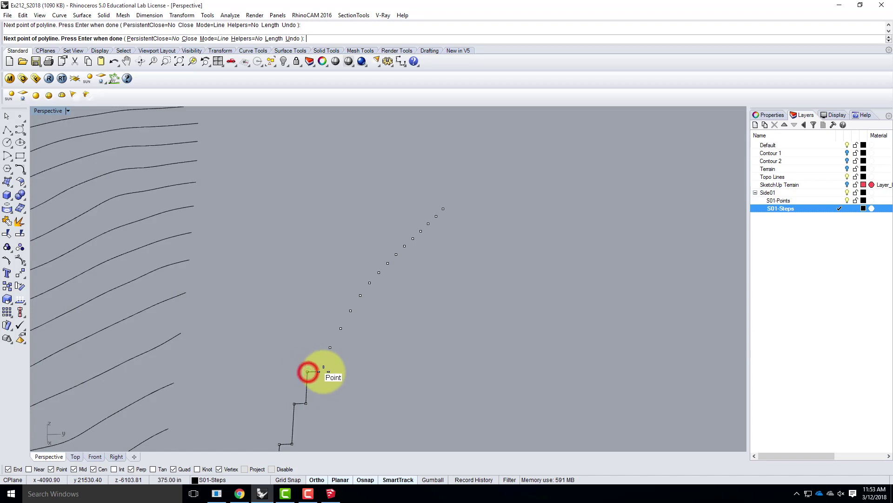
{"action": "left_click", "coordinate": [318, 371]}
{"action": "left_click", "coordinate": [318, 348]}
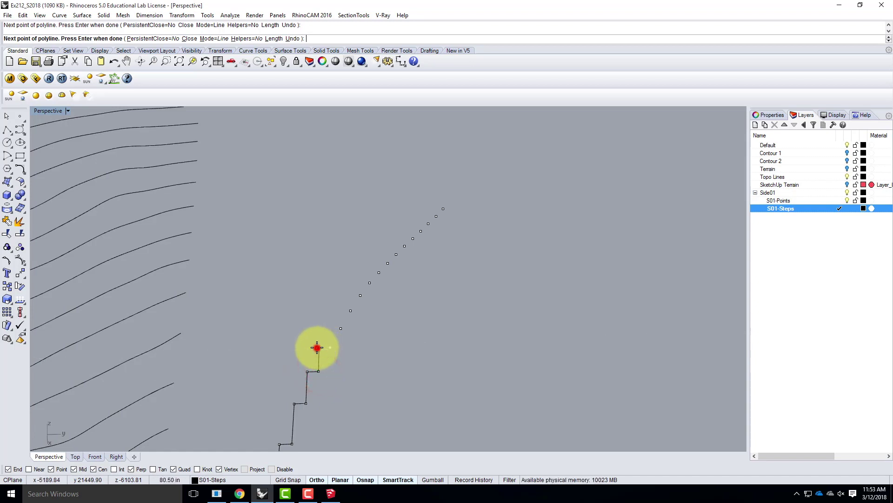
{"action": "left_click", "coordinate": [330, 347]}
{"action": "left_click", "coordinate": [329, 328]}
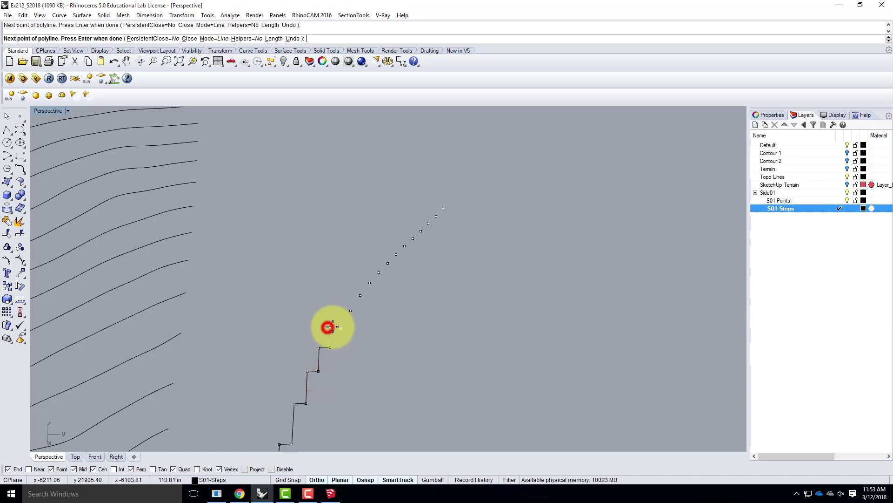
{"action": "left_click", "coordinate": [341, 328]}
{"action": "left_click", "coordinate": [341, 311]}
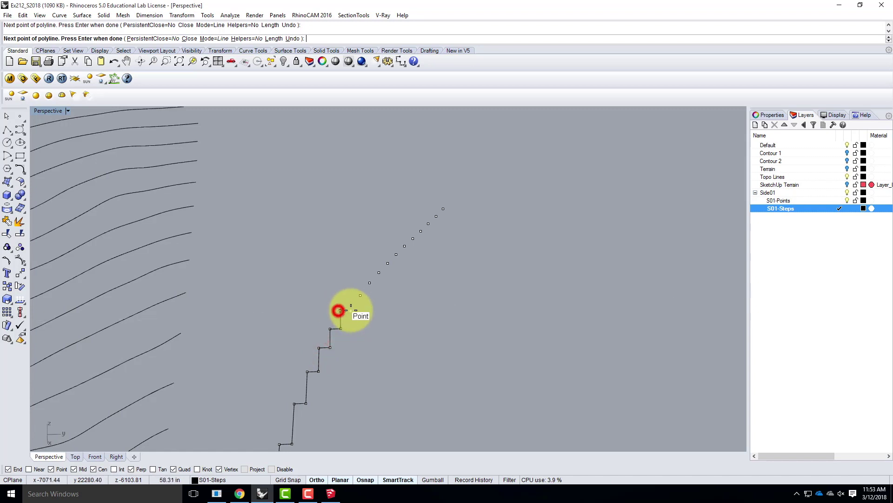
{"action": "left_click", "coordinate": [351, 310]}
{"action": "left_click", "coordinate": [350, 295]}
{"action": "left_click", "coordinate": [360, 295]}
{"action": "left_click", "coordinate": [359, 282]}
{"action": "left_click", "coordinate": [370, 282]}
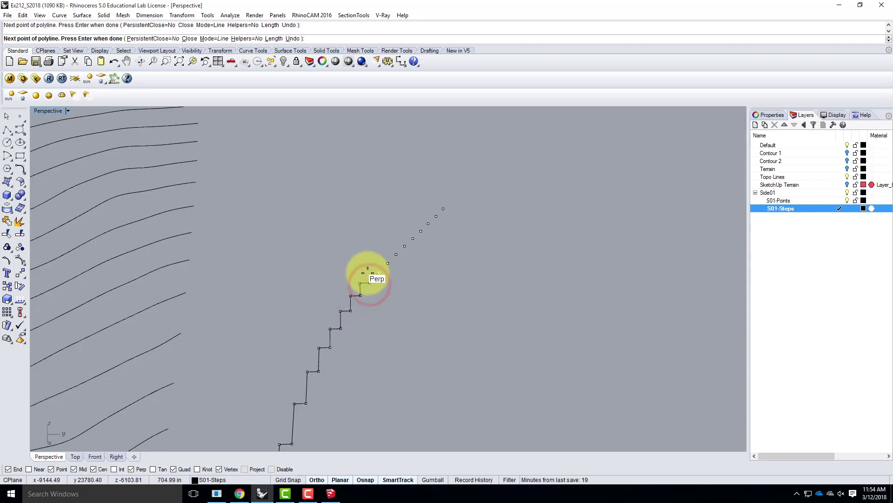
{"action": "left_click", "coordinate": [369, 272]}
{"action": "left_click", "coordinate": [379, 272]}
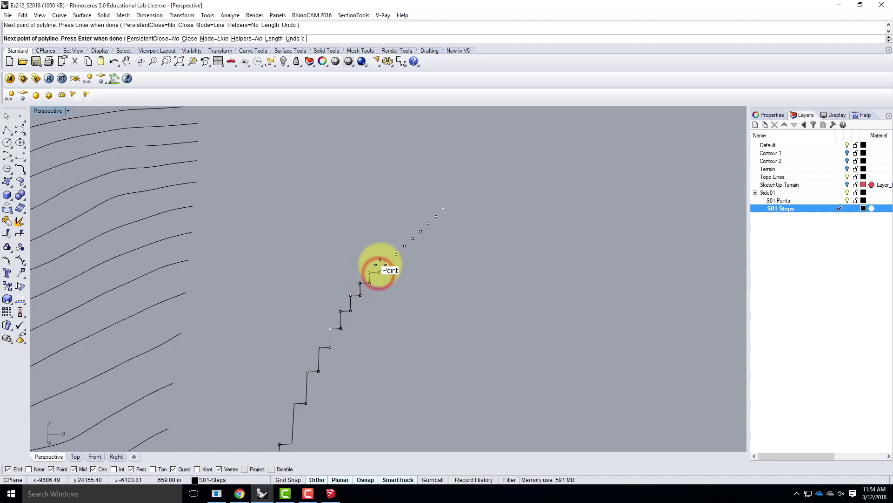
{"action": "left_click", "coordinate": [378, 263]}
{"action": "left_click", "coordinate": [388, 263]}
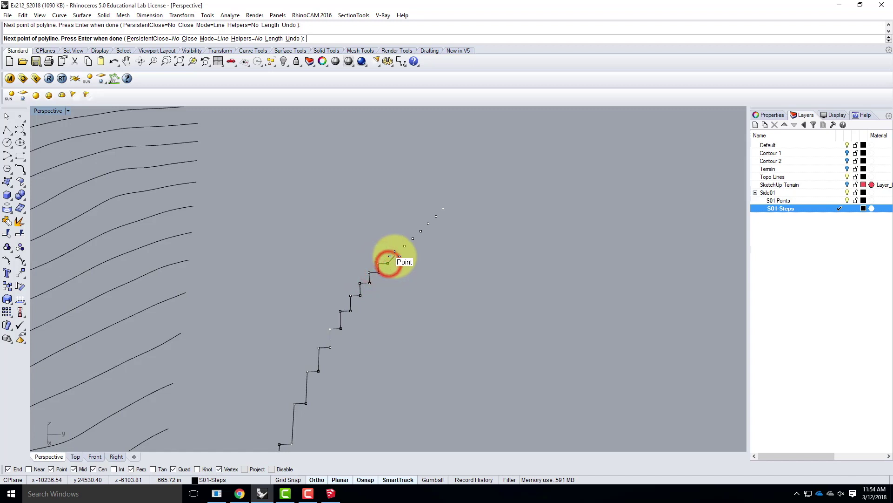
{"action": "left_click", "coordinate": [387, 254]}
{"action": "left_click", "coordinate": [396, 254]}
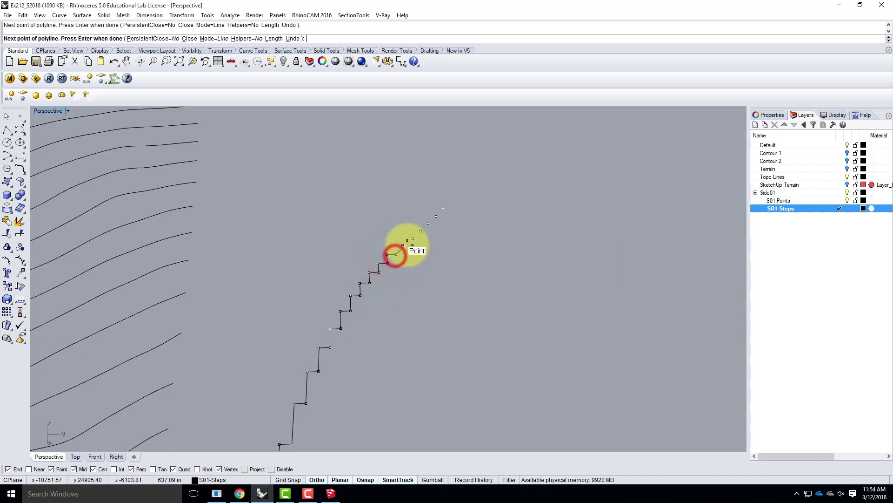
{"action": "left_click", "coordinate": [396, 245]}
{"action": "left_click", "coordinate": [404, 245]}
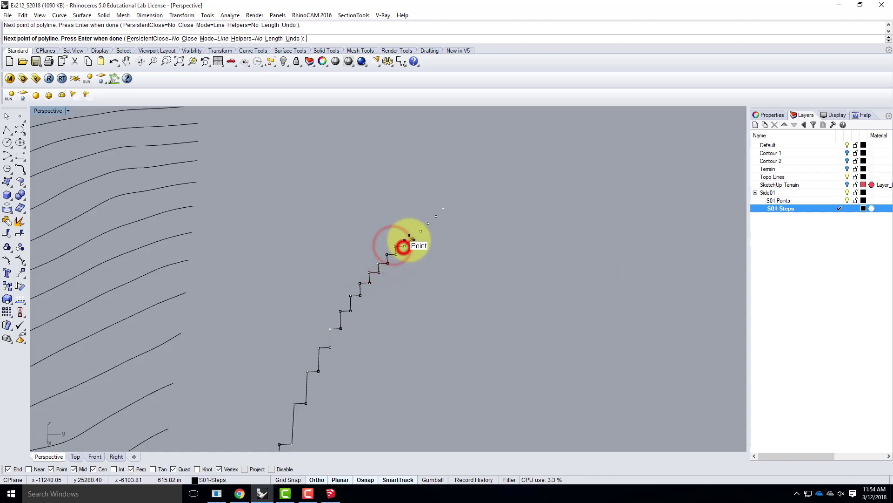
{"action": "left_click", "coordinate": [404, 238]}
{"action": "left_click", "coordinate": [412, 237]}
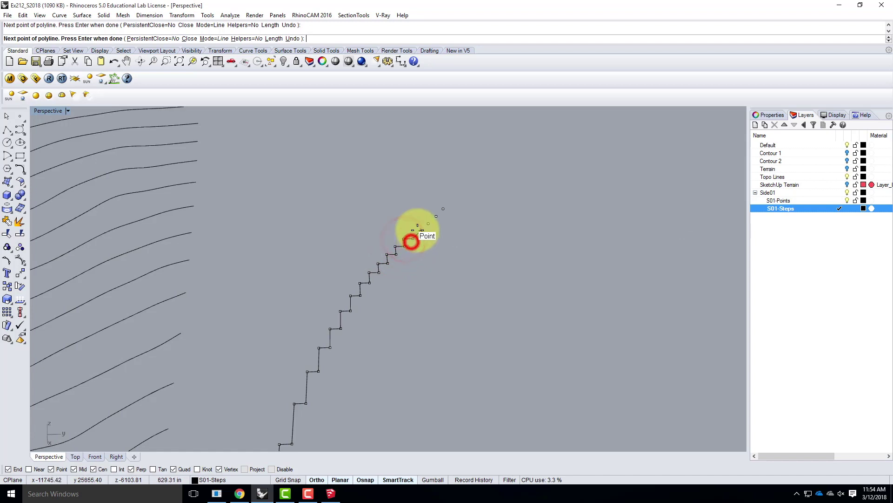
{"action": "left_click", "coordinate": [413, 231]}
{"action": "left_click", "coordinate": [420, 231]}
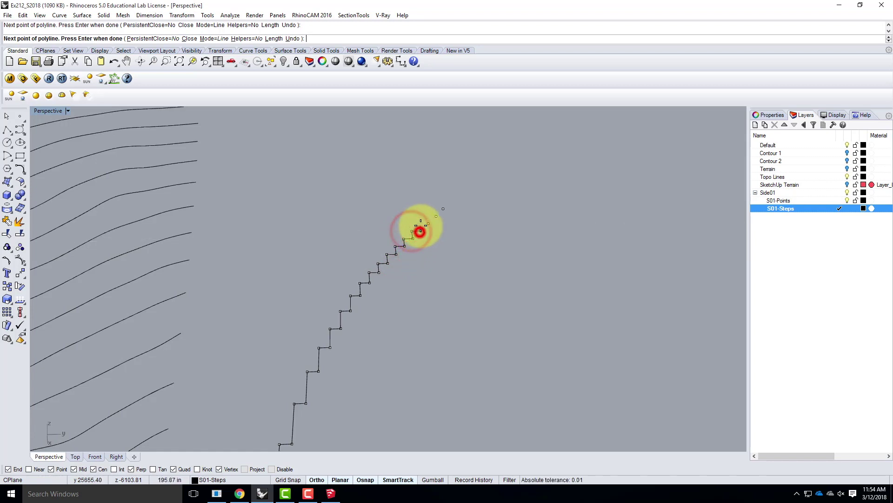
{"action": "left_click", "coordinate": [421, 224]}
{"action": "left_click", "coordinate": [428, 223]}
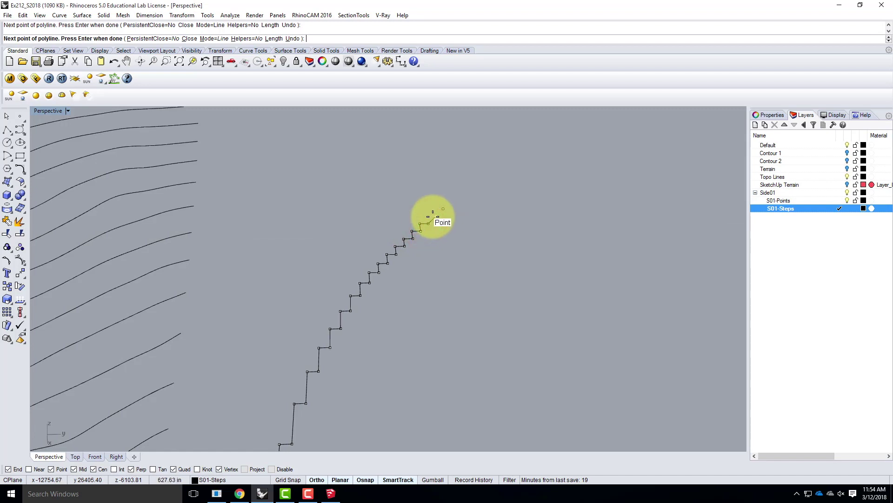
{"action": "left_click", "coordinate": [427, 217]}
{"action": "left_click", "coordinate": [435, 216]}
{"action": "left_click", "coordinate": [435, 209]}
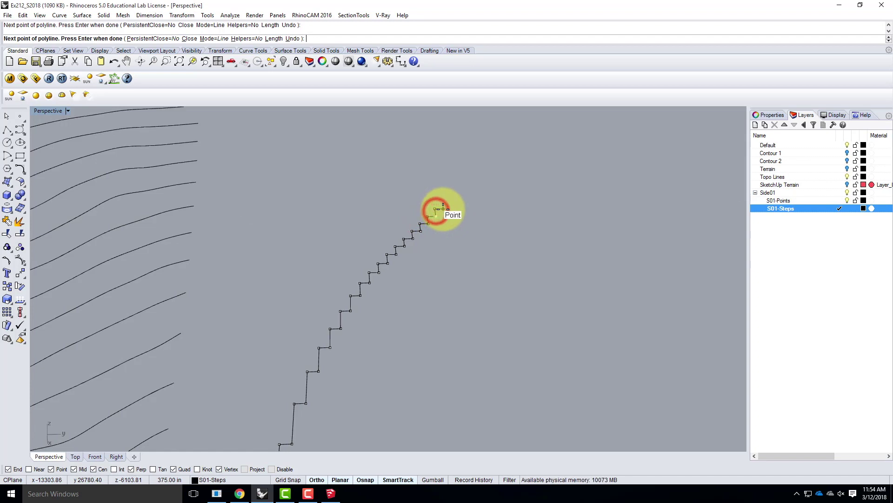
{"action": "left_click", "coordinate": [443, 209]}
{"action": "key", "text": "Return"}
- Examine the stepped profile from its lowest riser to the top beside the contour lines, checking that it is one curve
{"action": "right_click_drag", "start_coordinate": [468, 216], "coordinate": [361, 349]}
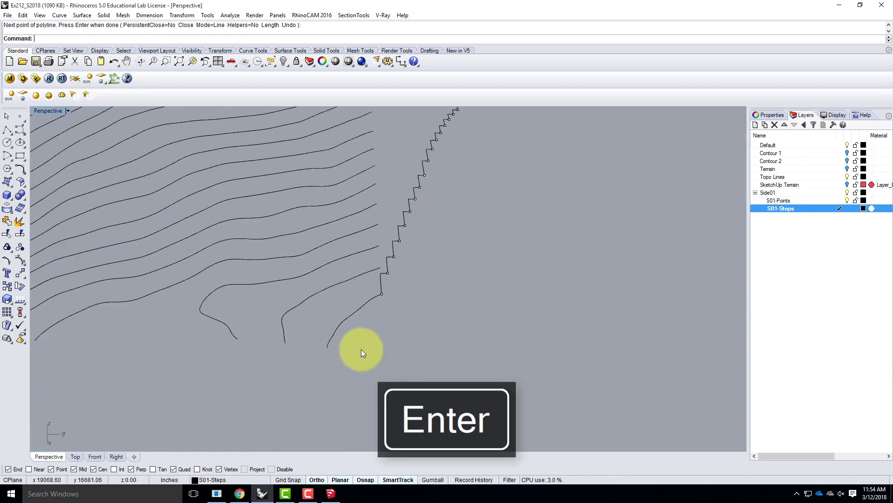
{"action": "left_click", "coordinate": [389, 276]}
{"action": "left_click", "coordinate": [390, 274]}
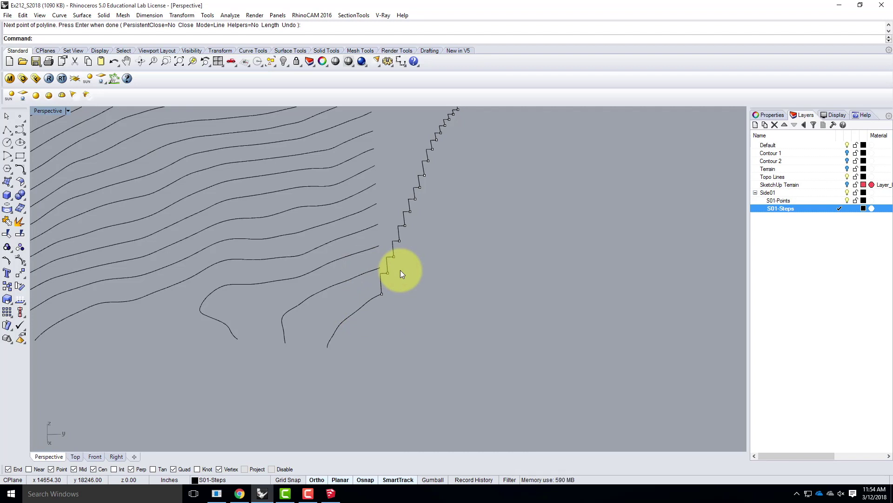
{"action": "scroll", "coordinate": [415, 329], "scroll_direction": "down", "scroll_amount": 5}
{"action": "mouse_move", "coordinate": [443, 350]}
{"action": "right_mouse_down"}
{"action": "mouse_move", "coordinate": [389, 333]}
{"action": "mouse_move", "coordinate": [405, 342]}
{"action": "mouse_move", "coordinate": [449, 329]}
{"action": "right_mouse_up"}
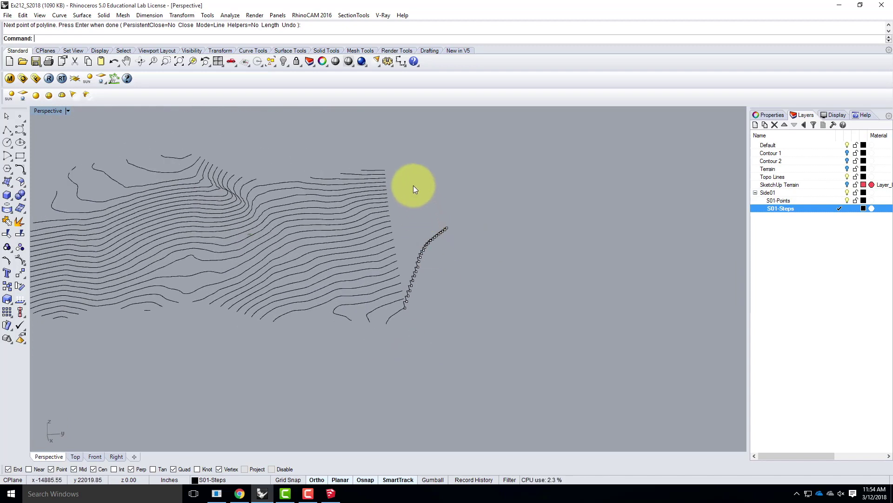
{"action": "scroll", "coordinate": [425, 260], "scroll_direction": "up", "scroll_amount": 4}
{"action": "left_click", "coordinate": [410, 254]}
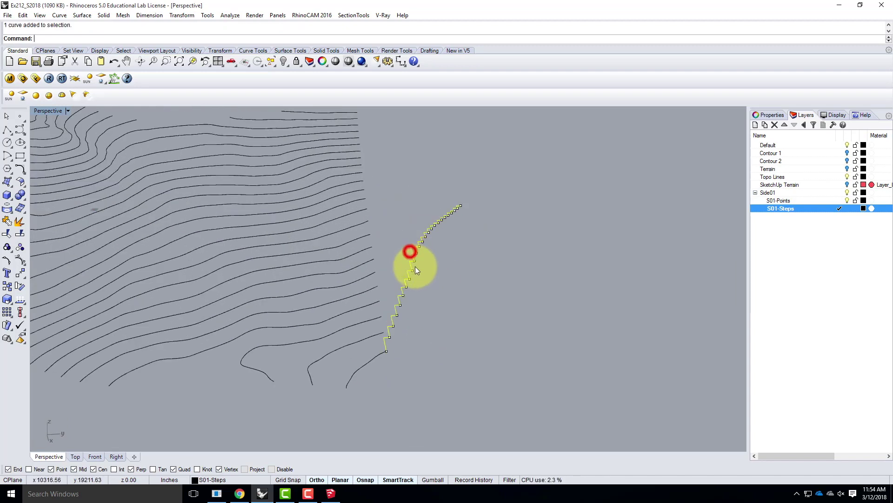
{"action": "left_click", "coordinate": [394, 155]}
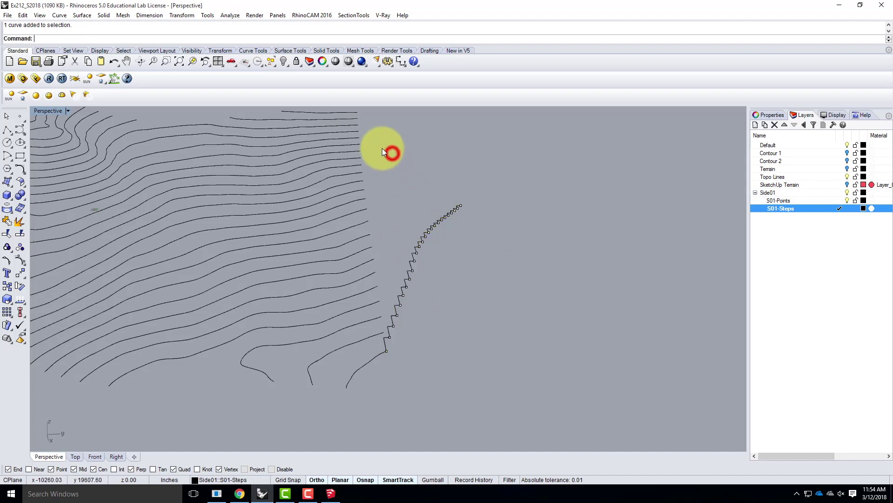
- Rotate the stepped curve and its points 90 degrees in 3D about a horizontal axis through the lowest point, standing them upright along the contour ends
{"action": "left_click_drag", "start_coordinate": [374, 144], "coordinate": [503, 371]}
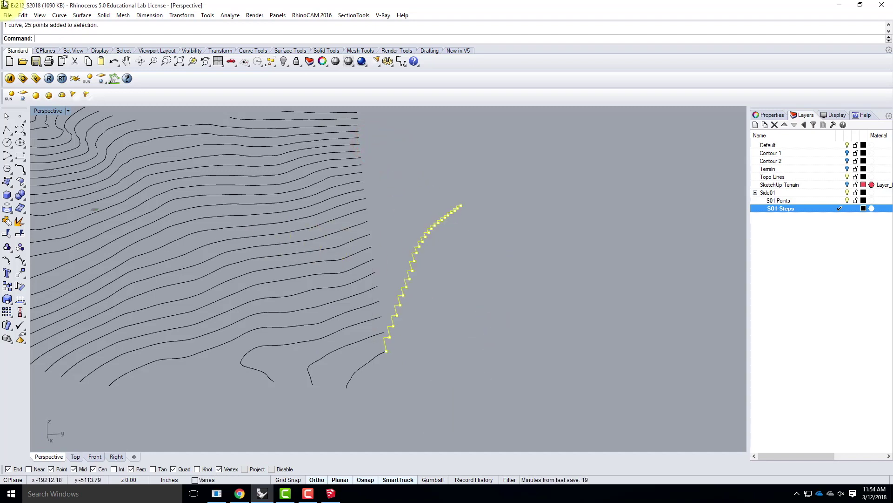
{"action": "left_click", "coordinate": [74, 16]}
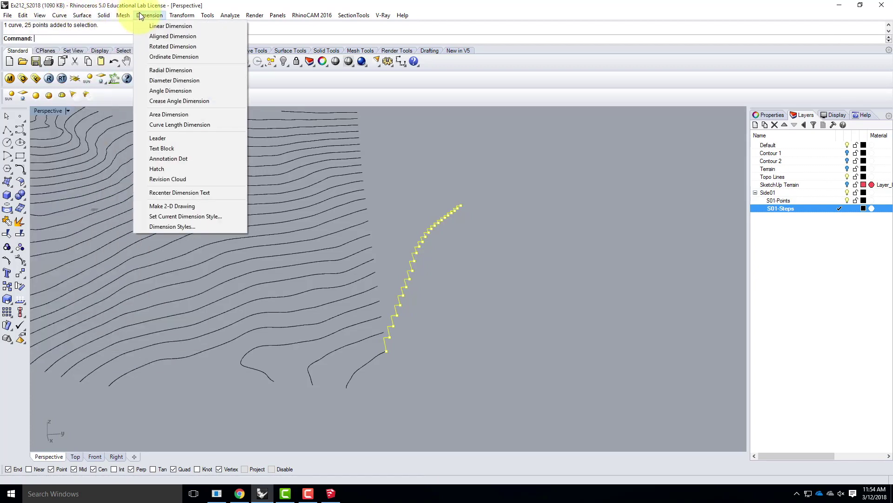
{"action": "mouse_move", "coordinate": [170, 14]}
{"action": "left_click", "coordinate": [187, 59]}
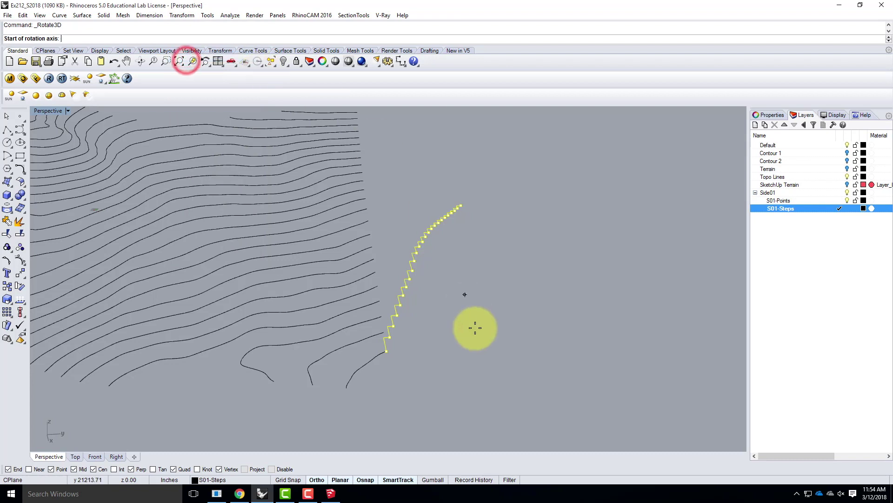
{"action": "left_click", "coordinate": [388, 352]}
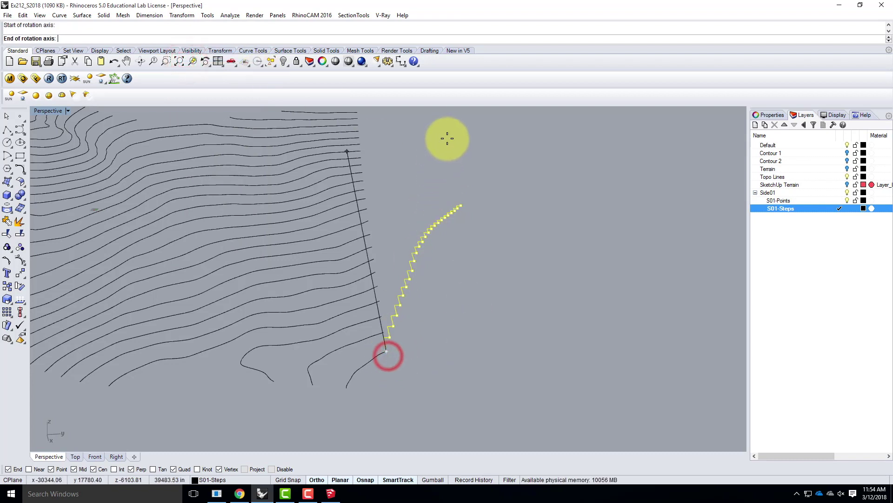
{"action": "left_click", "coordinate": [445, 138]}
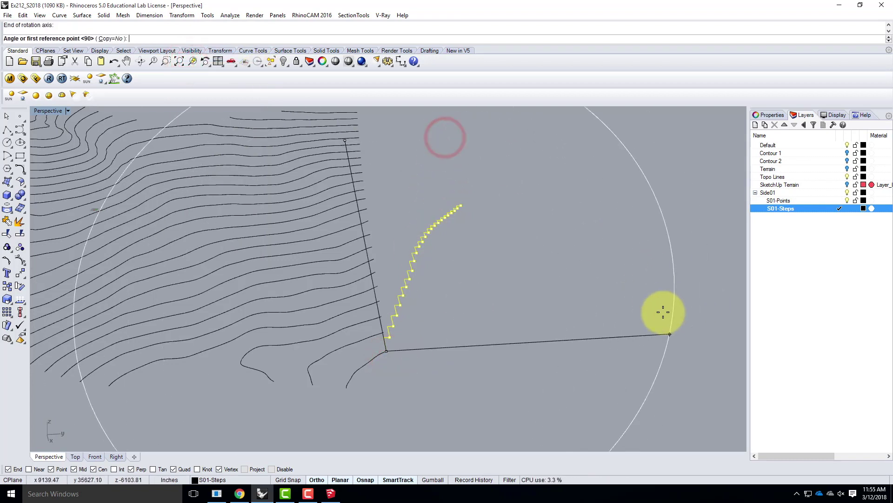
{"action": "left_click", "coordinate": [683, 320]}
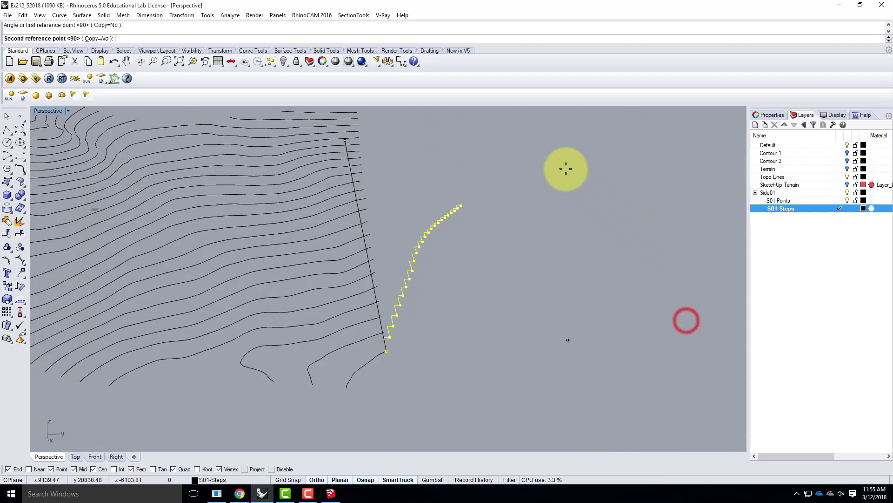
{"action": "left_click", "coordinate": [536, 144]}
{"action": "right_click_drag", "start_coordinate": [606, 293], "coordinate": [538, 315]}
{"action": "left_click", "coordinate": [489, 315]}
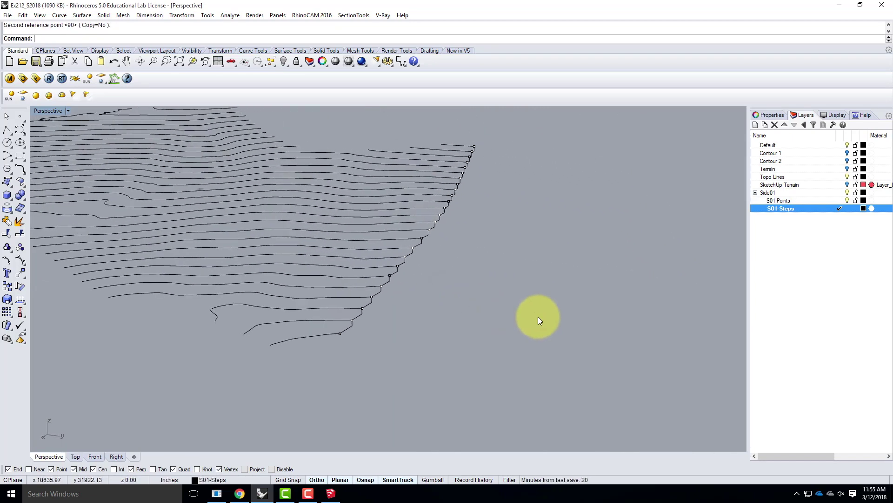
- Set the grid line count to 2000 and the minor grid line spacing to 12 inches for all viewports
{"action": "scroll", "coordinate": [380, 314], "scroll_direction": "up", "scroll_amount": 2}
{"action": "mouse_move", "coordinate": [437, 322]}
{"action": "right_mouse_down"}
{"action": "mouse_move", "coordinate": [251, 319]}
{"action": "mouse_move", "coordinate": [409, 265]}
{"action": "mouse_move", "coordinate": [471, 329]}
{"action": "mouse_move", "coordinate": [538, 319]}
{"action": "right_mouse_up"}
{"action": "scroll", "coordinate": [435, 287], "scroll_direction": "up", "scroll_amount": 2}
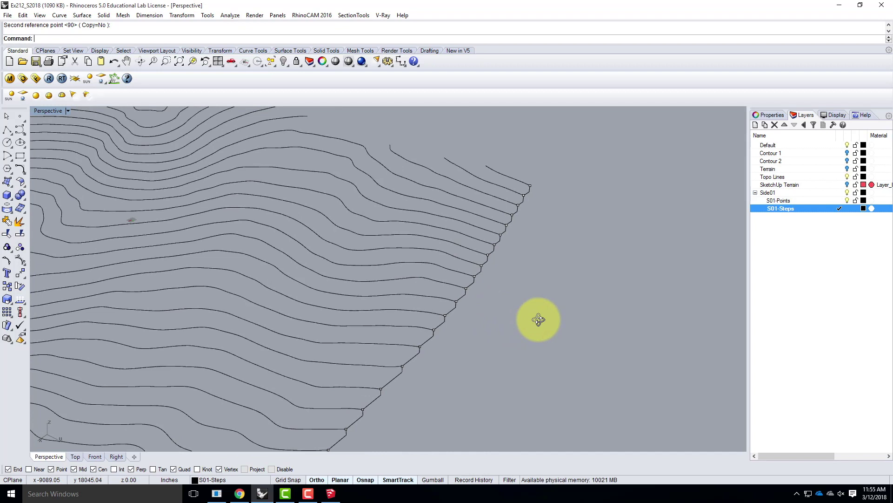
{"action": "scroll", "coordinate": [549, 310], "scroll_direction": "down", "scroll_amount": 3}
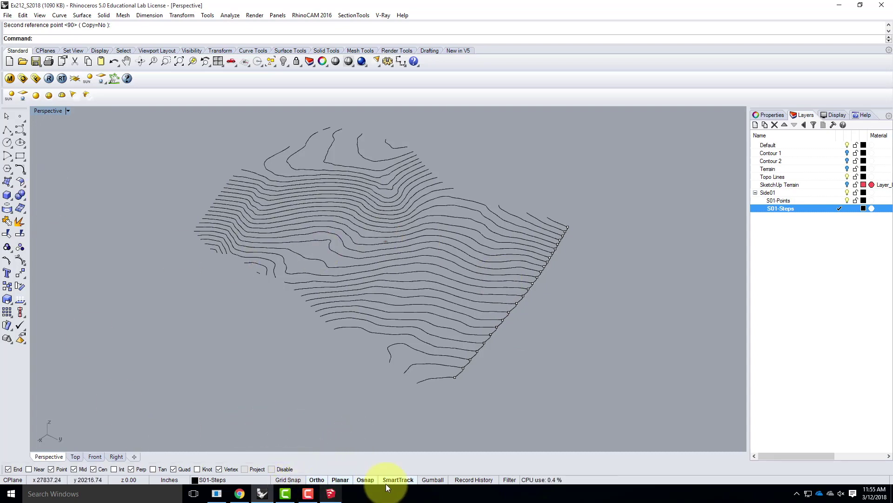
{"action": "scroll", "coordinate": [380, 226], "scroll_direction": "up", "scroll_amount": 10}
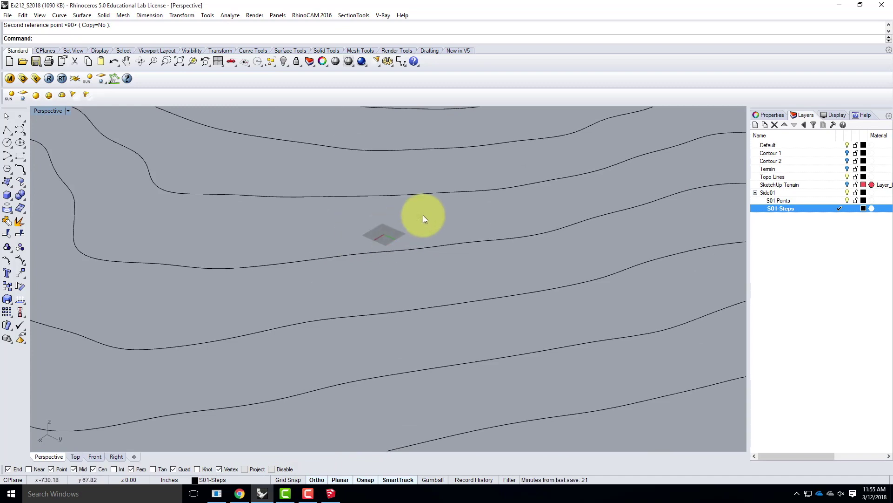
{"action": "scroll", "coordinate": [393, 211], "scroll_direction": "down", "scroll_amount": 8}
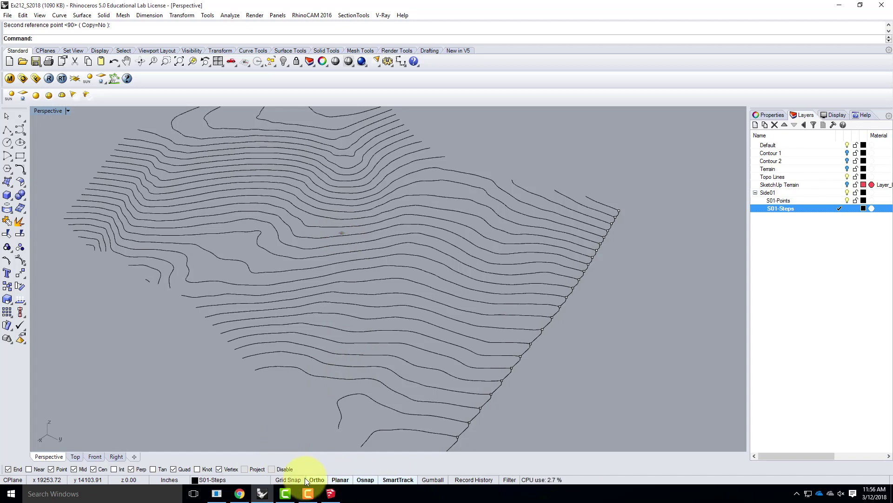
{"action": "right_click", "coordinate": [292, 479]}
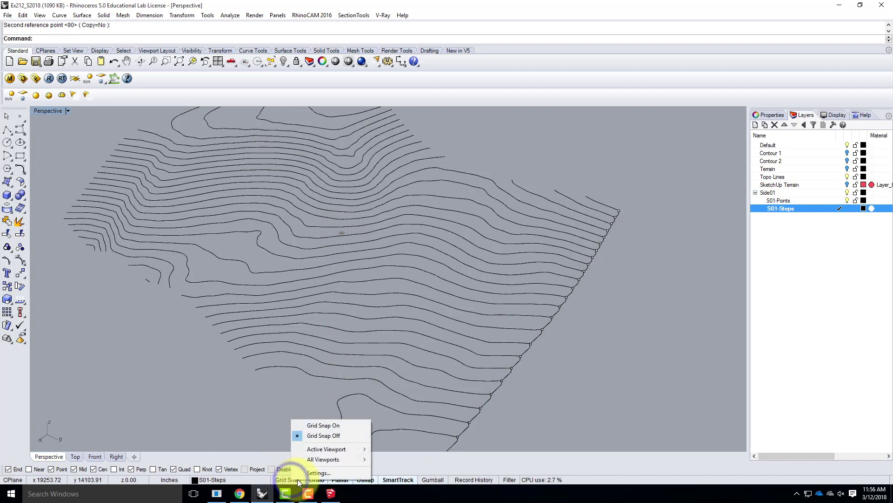
{"action": "left_click", "coordinate": [320, 472]}
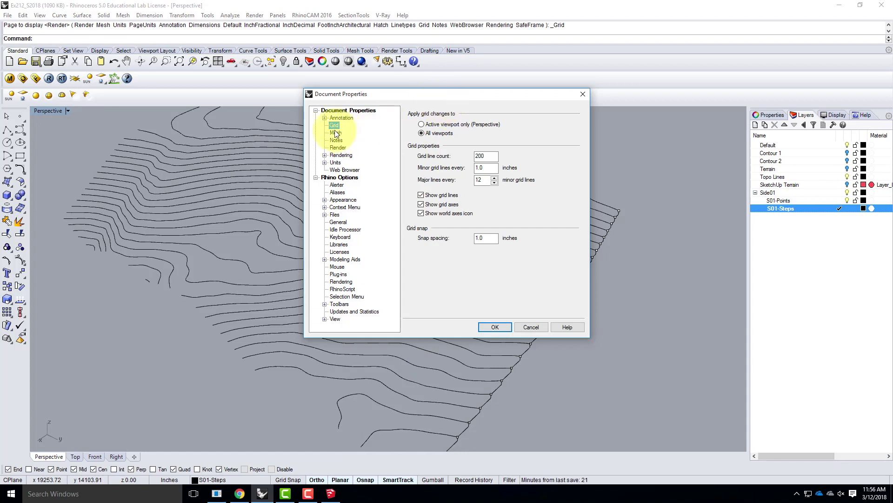
{"action": "left_click", "coordinate": [491, 155]}
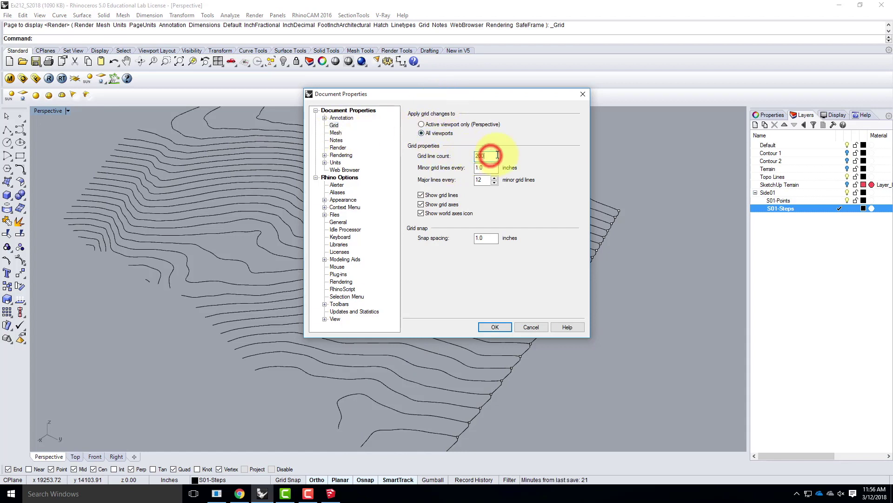
{"action": "type", "text": "0"}
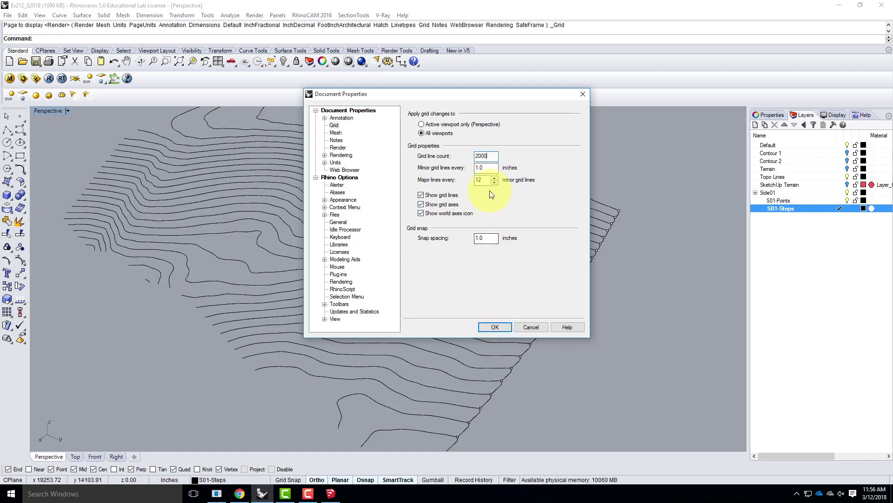
{"action": "double_click", "coordinate": [487, 167]}
{"action": "type", "text": "12"}
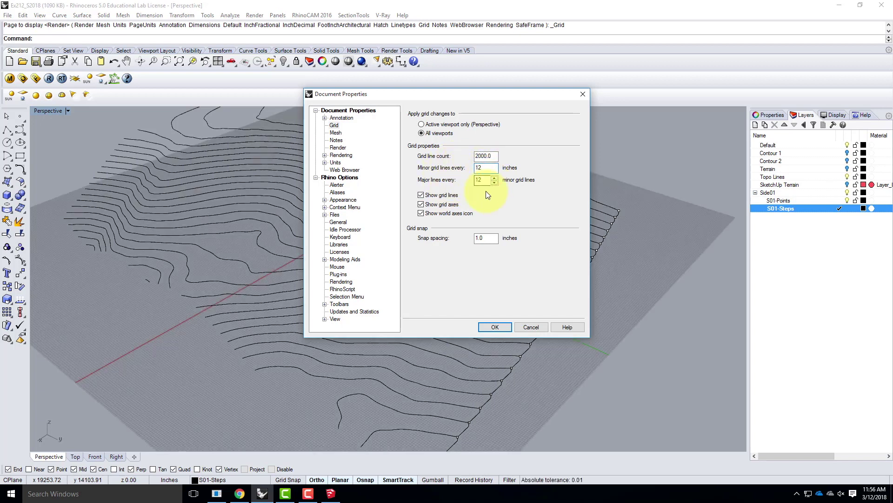
{"action": "left_click", "coordinate": [495, 327]}
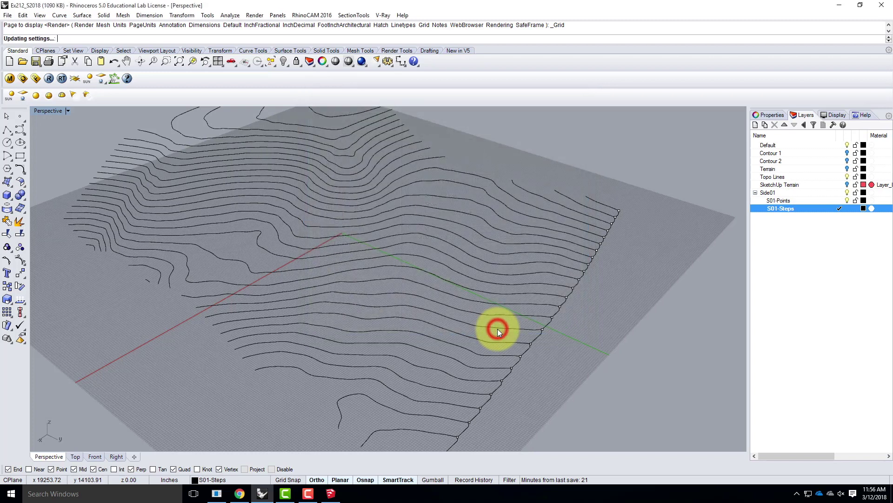
- Begin a three-point construction plane in the Perspective view with its origin at the contour endpoint near the terrain's front corner
{"action": "scroll", "coordinate": [468, 284], "scroll_direction": "down", "scroll_amount": 5}
{"action": "right_click_drag", "start_coordinate": [468, 284], "coordinate": [566, 289]}
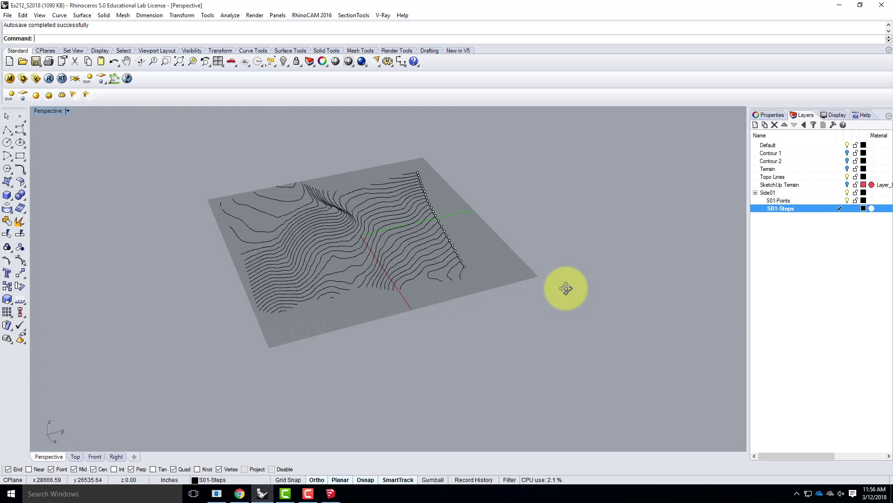
{"action": "right_click_drag", "start_coordinate": [361, 219], "coordinate": [490, 259]}
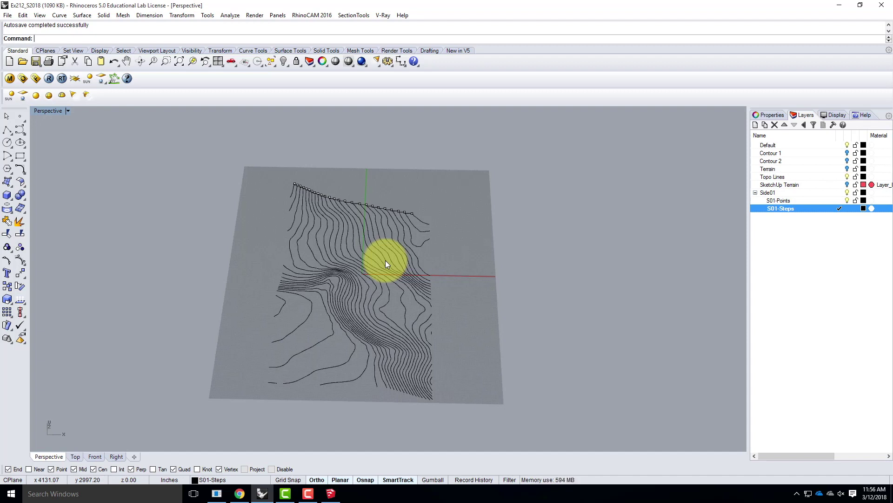
{"action": "right_click_drag", "start_coordinate": [442, 335], "coordinate": [328, 310]}
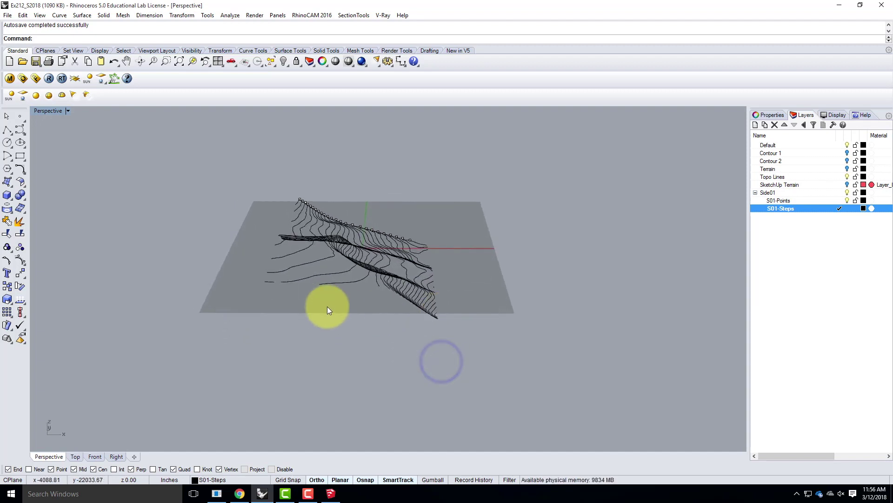
{"action": "right_click_drag", "start_coordinate": [471, 289], "coordinate": [269, 263]}
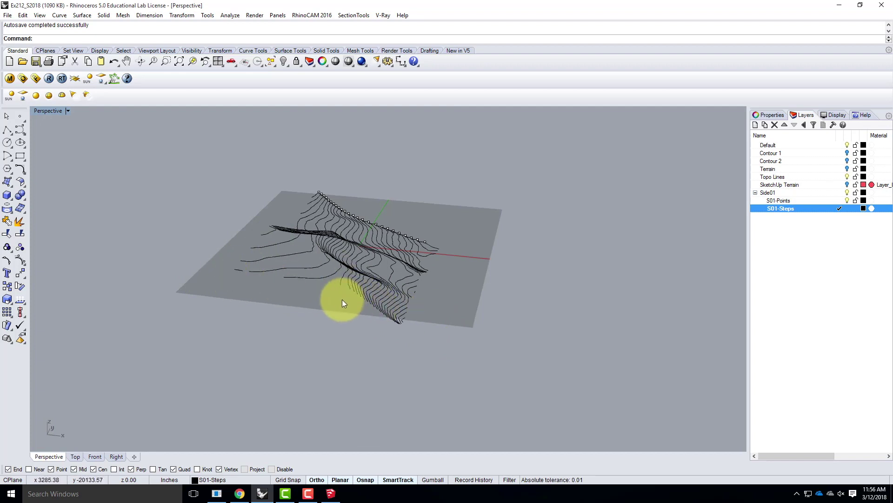
{"action": "right_click_drag", "start_coordinate": [269, 275], "coordinate": [325, 285]}
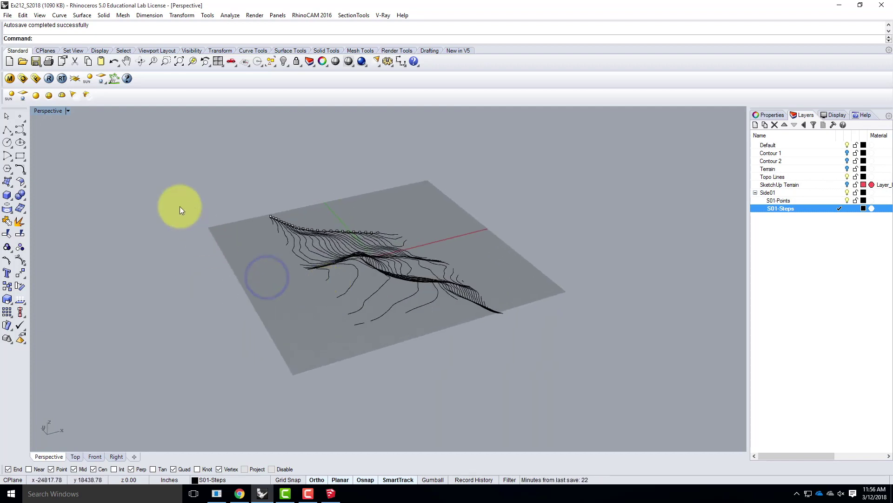
{"action": "left_click", "coordinate": [68, 110]}
{"action": "mouse_move", "coordinate": [63, 287]}
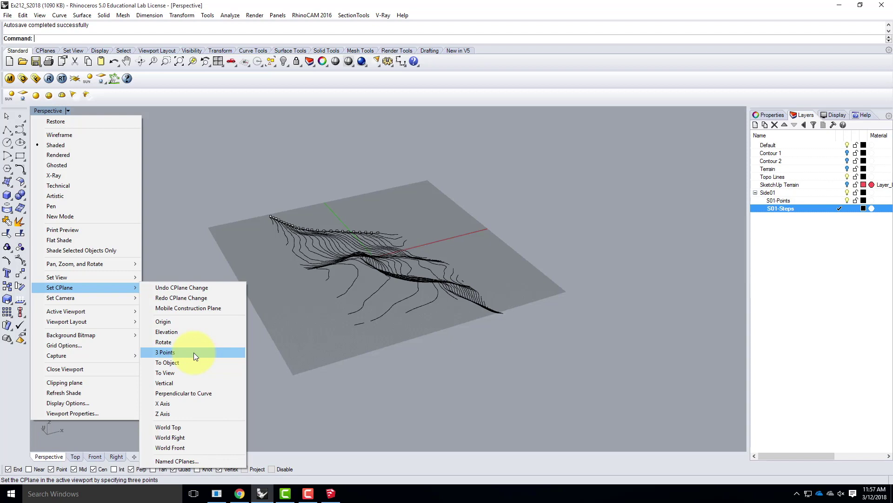
{"action": "left_click", "coordinate": [193, 352]}
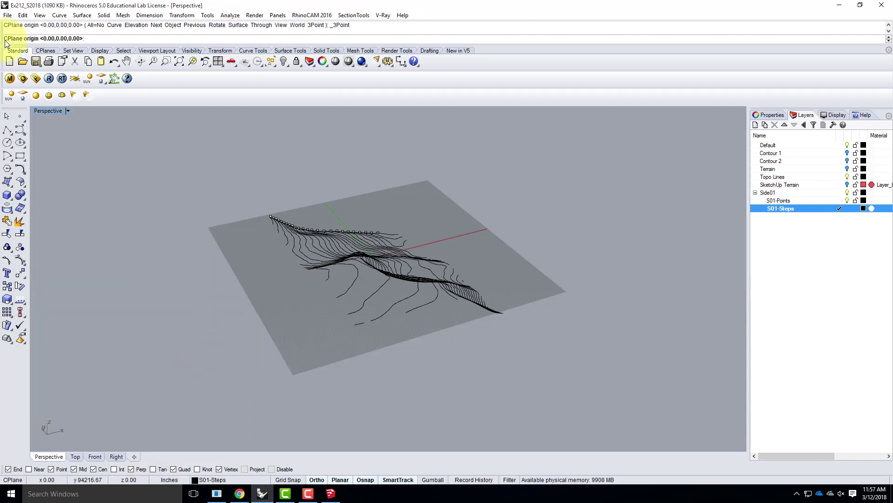
{"action": "scroll", "coordinate": [439, 335], "scroll_direction": "up", "scroll_amount": 5}
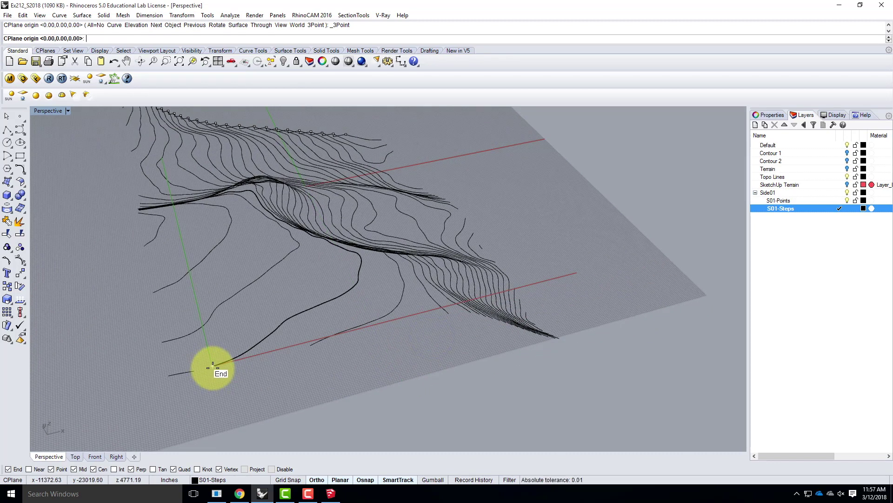
{"action": "left_click", "coordinate": [213, 364]}
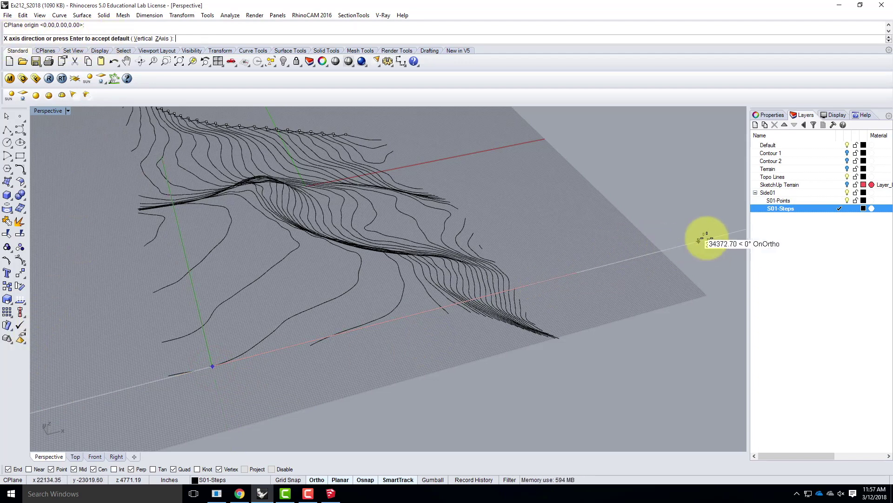
- Direct the construction plane's X axis along the terrain's front side and orient it vertically by picking a point above the origin in the Front view
{"action": "scroll", "coordinate": [189, 279], "scroll_direction": "down", "scroll_amount": 5}
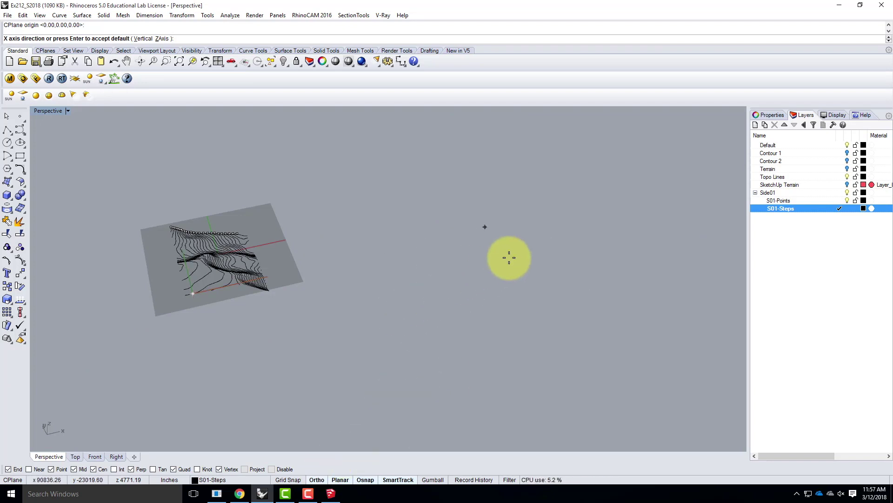
{"action": "left_click", "coordinate": [509, 257]}
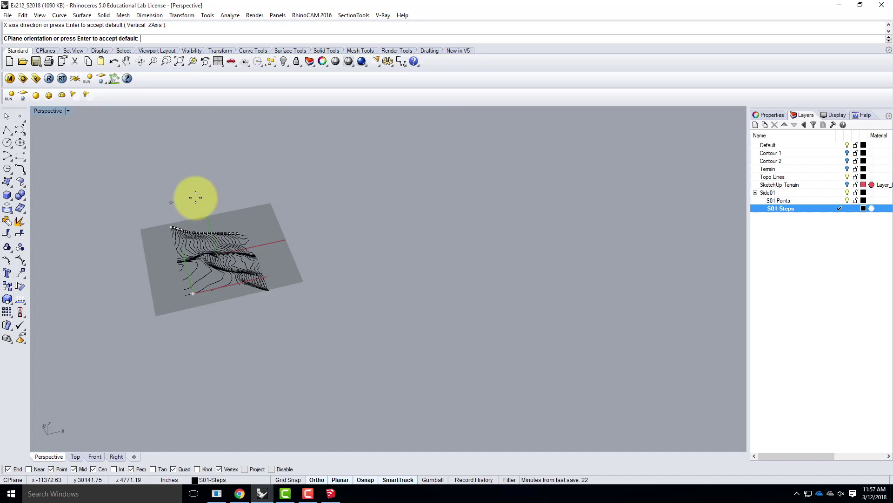
{"action": "double_click", "coordinate": [46, 110]}
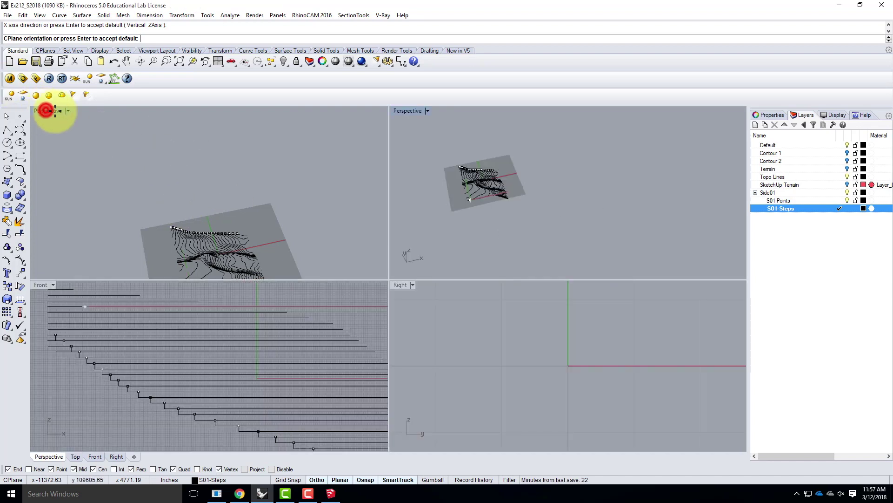
{"action": "scroll", "coordinate": [242, 321], "scroll_direction": "down", "scroll_amount": 8}
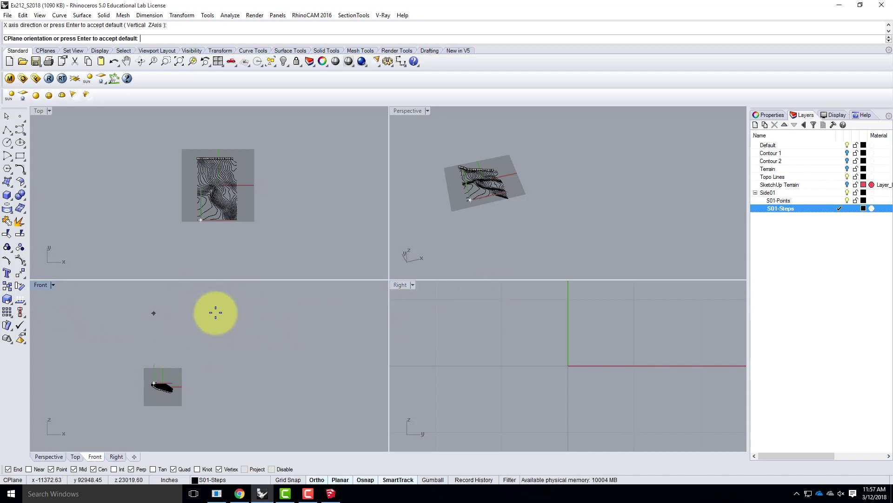
{"action": "left_click", "coordinate": [215, 312]}
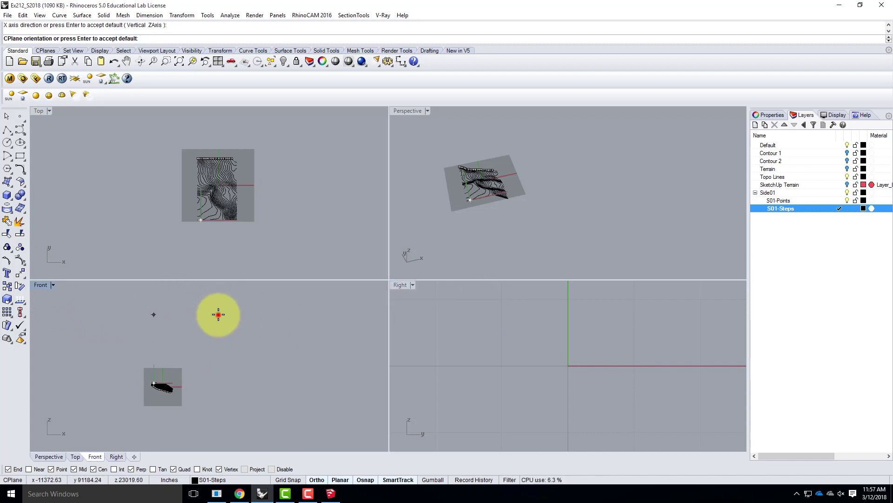
{"action": "double_click", "coordinate": [403, 108]}
- Draw a closed right-angled test polyline on the vertical construction plane beside the terrain
{"action": "right_click_drag", "start_coordinate": [356, 263], "coordinate": [294, 250]}
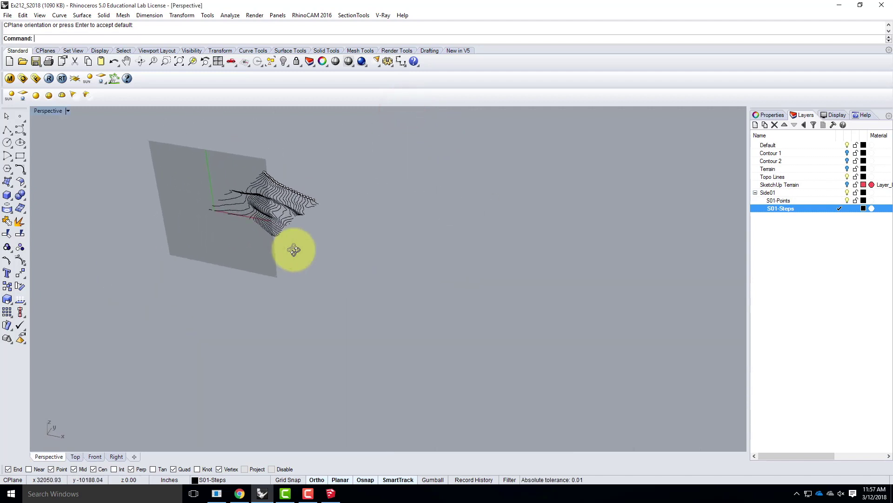
{"action": "right_click_drag", "start_coordinate": [314, 144], "coordinate": [200, 250]}
{"action": "left_click", "coordinate": [7, 130]}
{"action": "left_click", "coordinate": [74, 163]}
{"action": "left_click", "coordinate": [130, 139]}
{"action": "left_click", "coordinate": [105, 215]}
{"action": "left_click", "coordinate": [79, 200]}
{"action": "left_click", "coordinate": [64, 176]}
{"action": "left_click", "coordinate": [42, 181]}
{"action": "left_click", "coordinate": [51, 156]}
{"action": "left_click", "coordinate": [72, 161]}
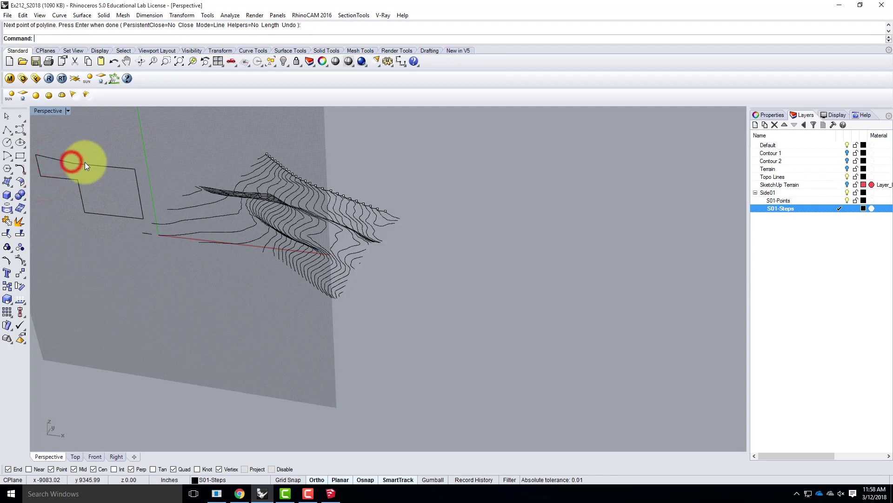
- Delete the closed test polyline from the vertical construction plane
{"action": "mouse_move", "coordinate": [98, 161]}
{"action": "right_mouse_down"}
{"action": "mouse_move", "coordinate": [159, 181]}
{"action": "mouse_move", "coordinate": [82, 174]}
{"action": "mouse_move", "coordinate": [172, 205]}
{"action": "mouse_move", "coordinate": [224, 208]}
{"action": "mouse_move", "coordinate": [104, 160]}
{"action": "right_mouse_up"}
{"action": "right_click", "coordinate": [80, 207]}
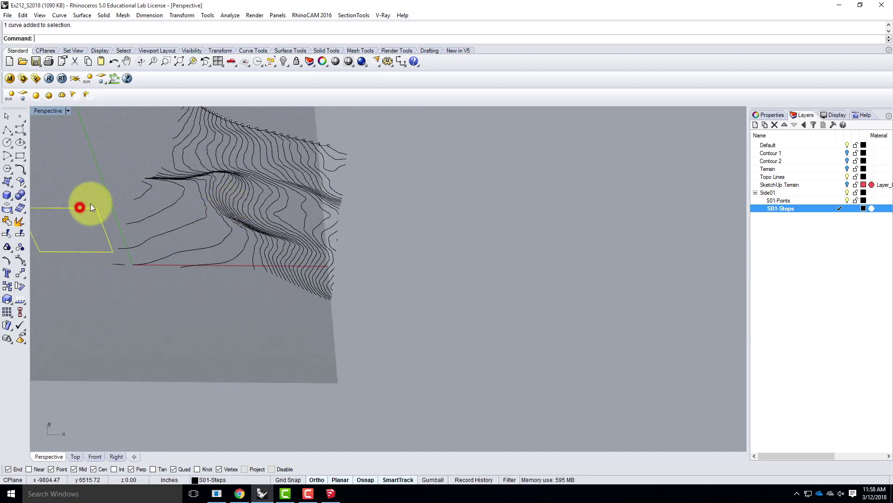
{"action": "key", "text": "Delete"}
{"action": "scroll", "coordinate": [325, 274], "scroll_direction": "up", "scroll_amount": 10}
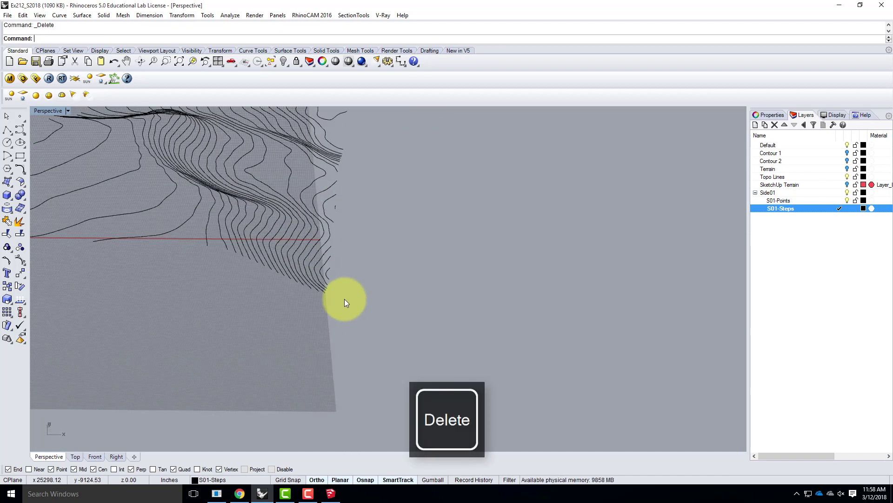
- Start a polyline at the contour endpoint near the terrain's front corner and draw its first right-angled step to the next contour endpoint
{"action": "right_click_drag", "start_coordinate": [298, 293], "coordinate": [359, 295]}
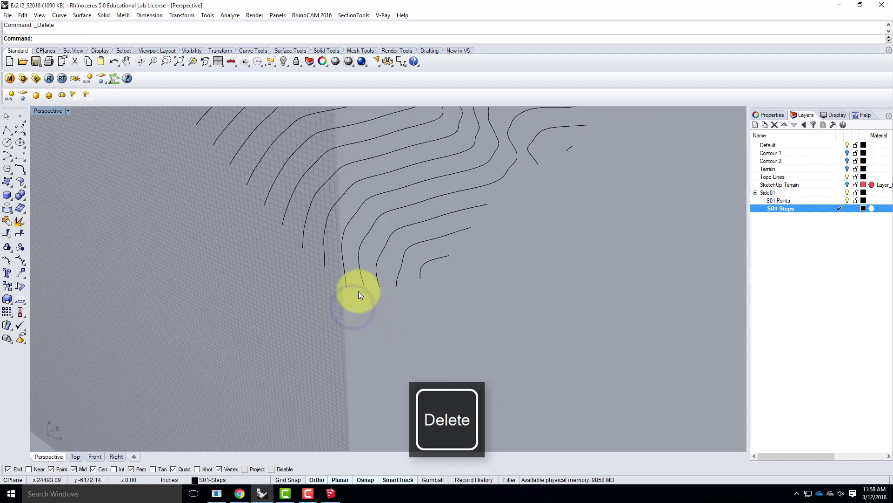
{"action": "left_click", "coordinate": [12, 133]}
{"action": "scroll", "coordinate": [362, 300], "scroll_direction": "up", "scroll_amount": 3}
{"action": "mouse_move", "coordinate": [363, 300]}
{"action": "right_mouse_down"}
{"action": "mouse_move", "coordinate": [340, 299]}
{"action": "mouse_move", "coordinate": [369, 295]}
{"action": "right_mouse_up"}
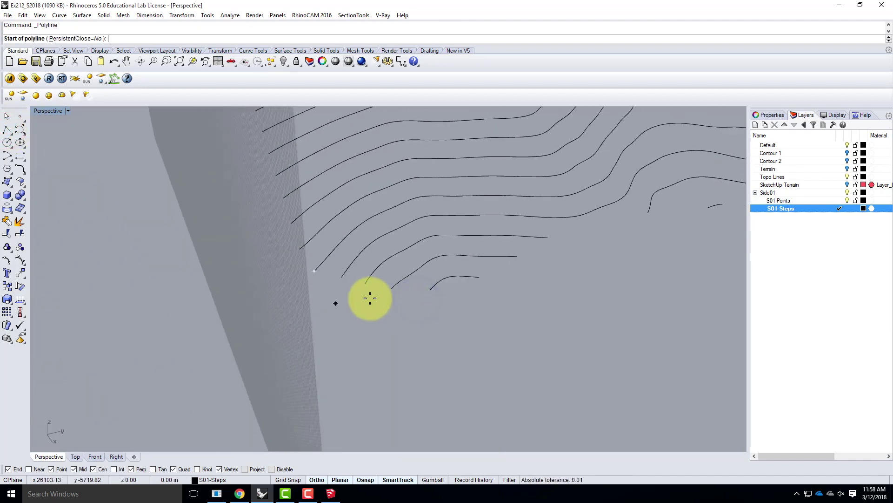
{"action": "left_click", "coordinate": [300, 249]}
{"action": "right_click_drag", "start_coordinate": [299, 249], "coordinate": [288, 280]}
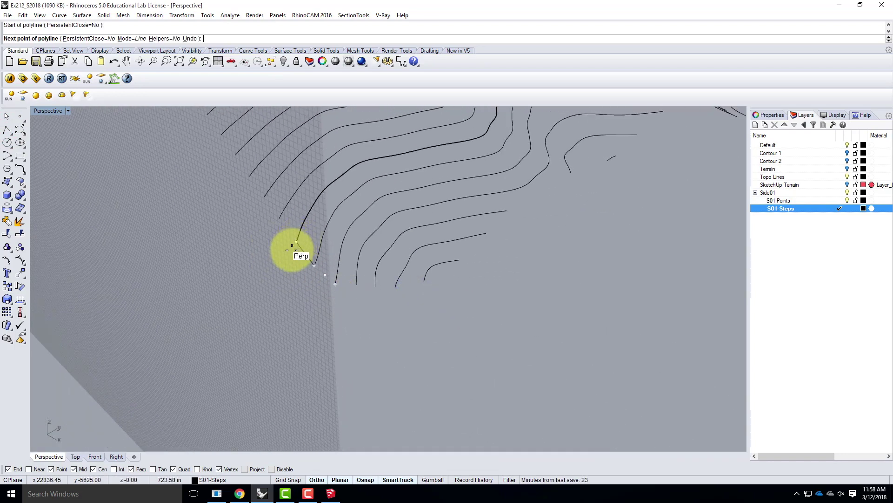
{"action": "left_click", "coordinate": [293, 257]}
{"action": "left_click", "coordinate": [298, 245]}
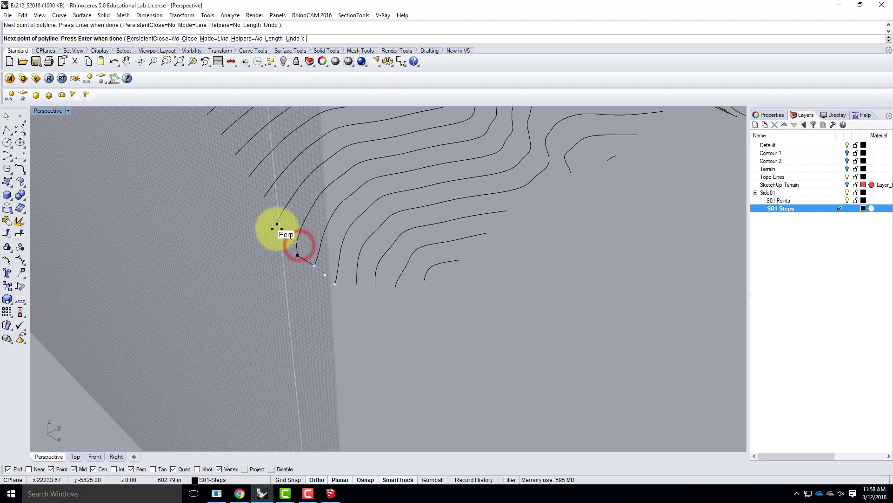
- Continue the polyline uphill with a tread and riser for each of the next closely spaced contour endpoints
{"action": "left_click", "coordinate": [277, 230]}
{"action": "left_click", "coordinate": [279, 220]}
{"action": "left_click", "coordinate": [264, 209]}
{"action": "left_click", "coordinate": [246, 184]}
{"action": "left_click", "coordinate": [232, 168]}
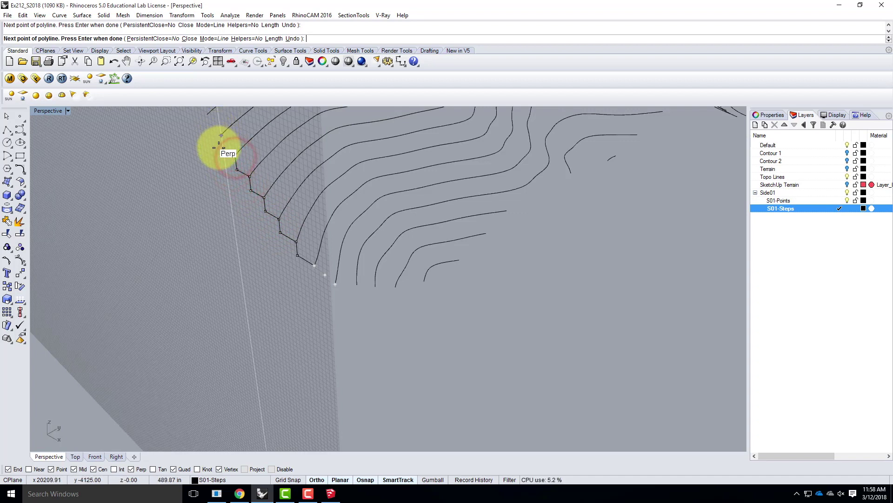
{"action": "left_click", "coordinate": [220, 140]}
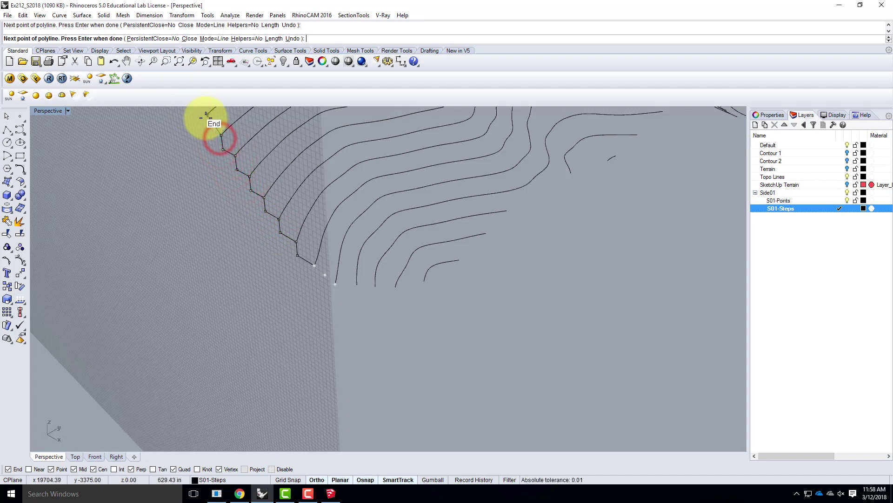
{"action": "left_click", "coordinate": [205, 120]}
- Extend the stepped polyline through the remaining closely spaced contour endpoints up to where the slope flattens
{"action": "scroll", "coordinate": [365, 309], "scroll_direction": "down", "scroll_amount": 5}
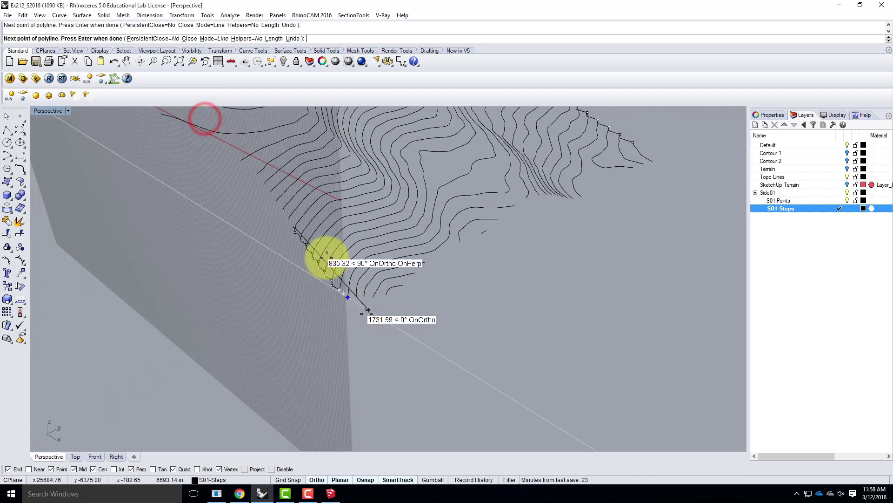
{"action": "scroll", "coordinate": [283, 215], "scroll_direction": "up", "scroll_amount": 5}
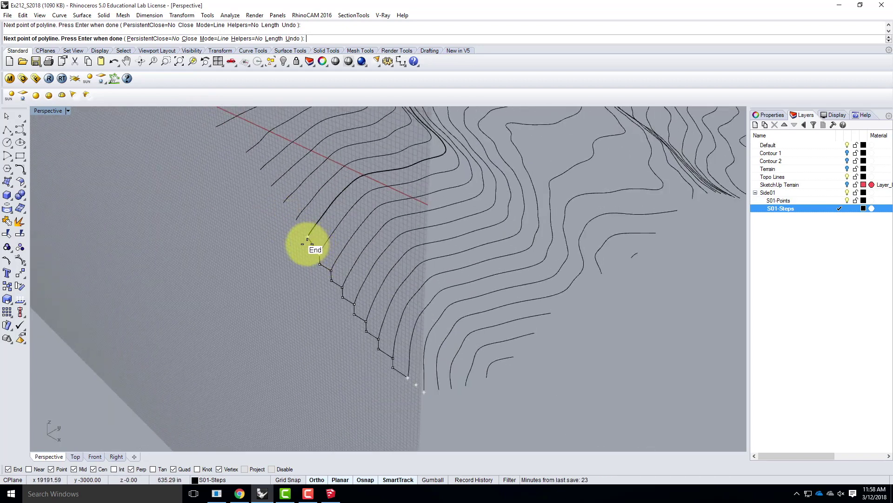
{"action": "left_click", "coordinate": [306, 247]}
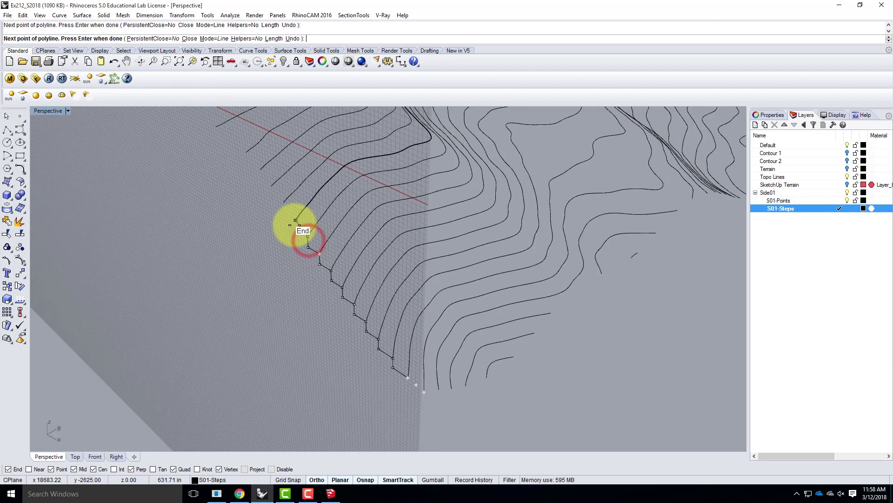
{"action": "left_click", "coordinate": [293, 229]}
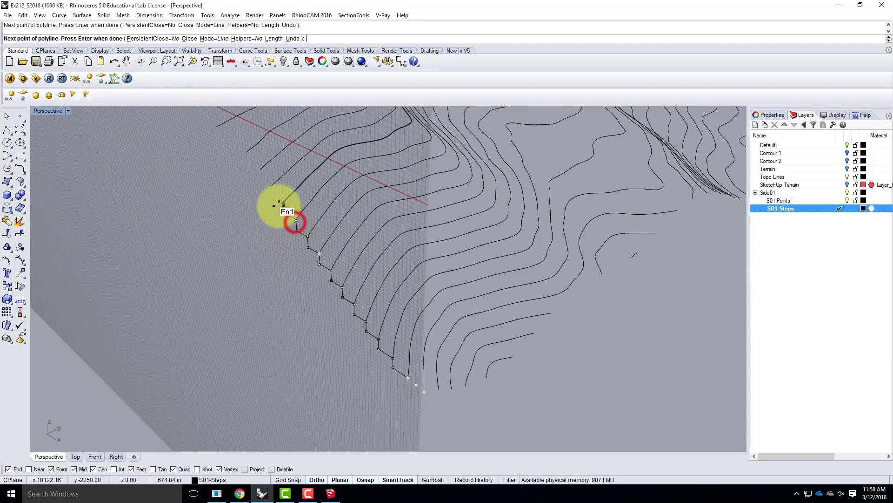
{"action": "left_click", "coordinate": [275, 206]}
{"action": "left_click", "coordinate": [279, 211]}
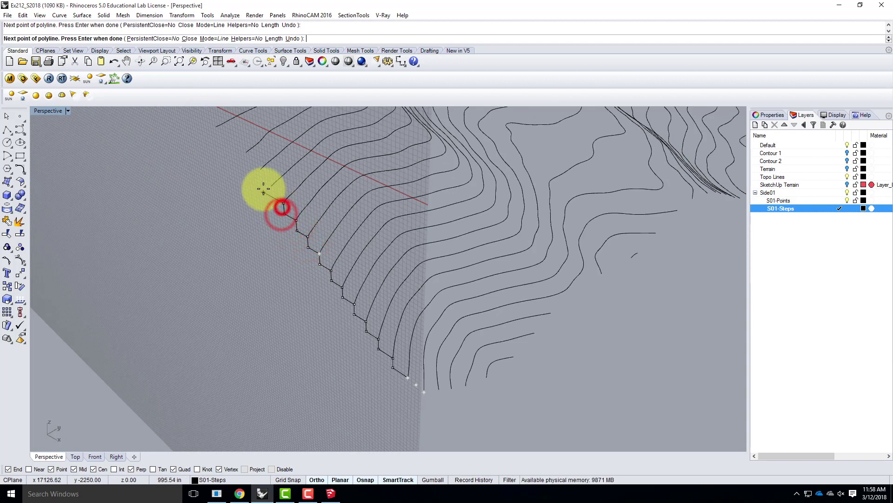
{"action": "left_click", "coordinate": [273, 196]}
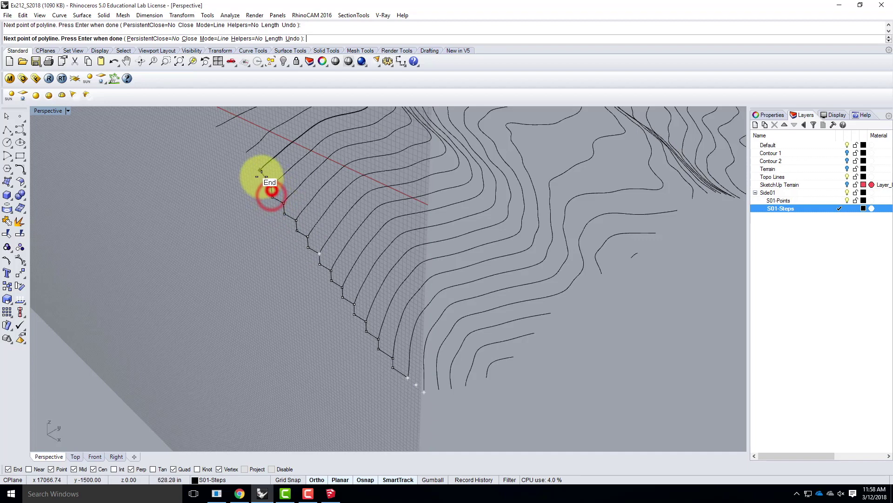
{"action": "left_click", "coordinate": [260, 183]}
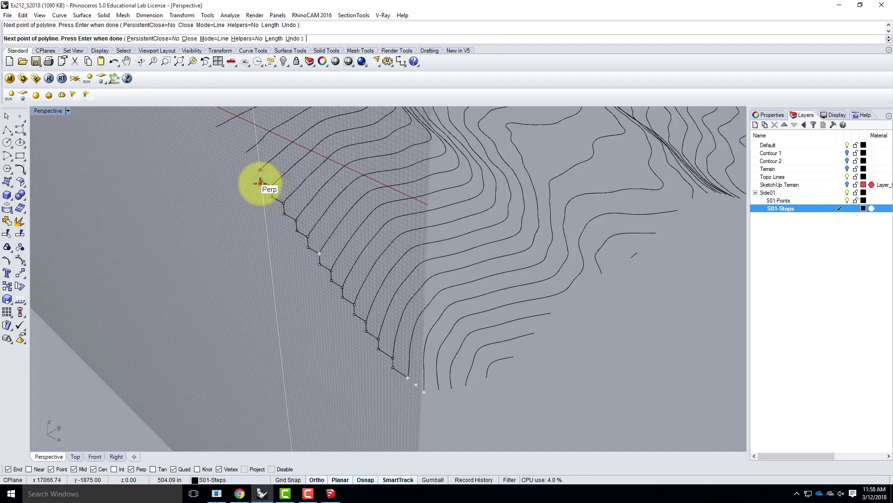
{"action": "left_click", "coordinate": [245, 163]}
{"action": "left_click", "coordinate": [246, 151]}
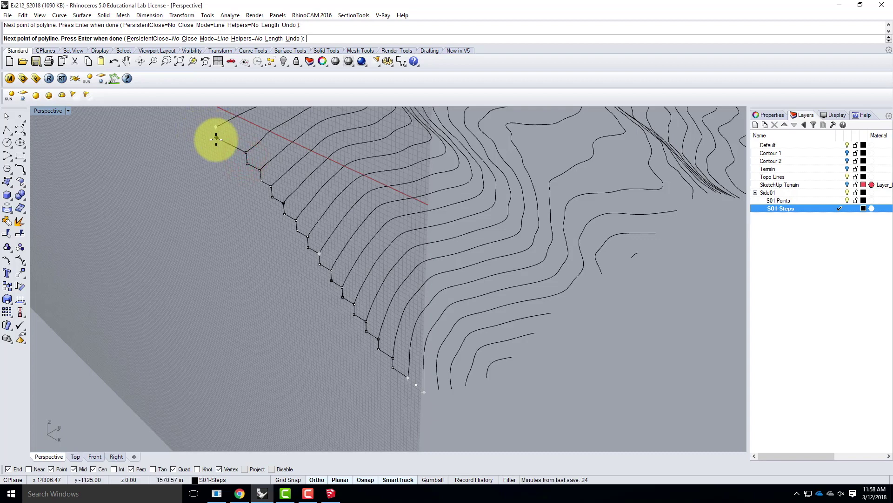
- Add the wider treads and risers across the gentler slope, reaching the next widely spaced contour endpoint
{"action": "left_click", "coordinate": [218, 140]}
{"action": "right_click_drag", "start_coordinate": [399, 343], "coordinate": [303, 243]}
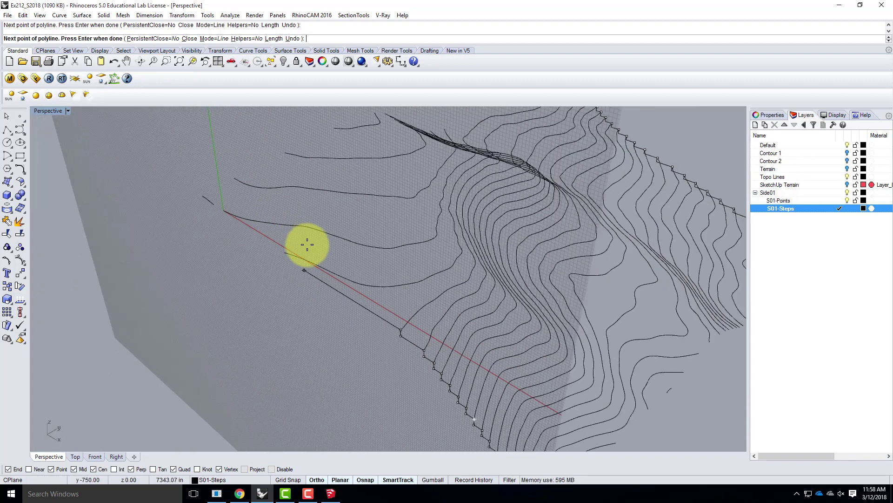
{"action": "left_click", "coordinate": [285, 254]}
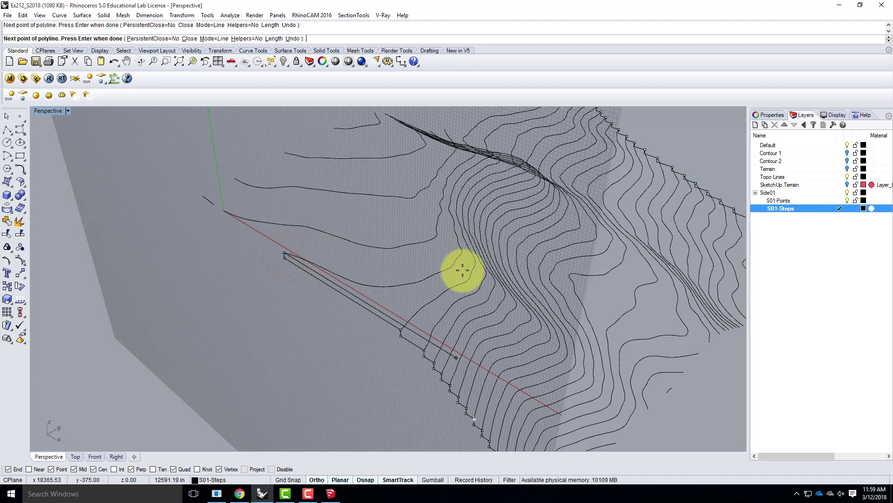
{"action": "scroll", "coordinate": [467, 293], "scroll_direction": "down", "scroll_amount": 3}
{"action": "scroll", "coordinate": [358, 229], "scroll_direction": "up", "scroll_amount": 3}
{"action": "scroll", "coordinate": [286, 285], "scroll_direction": "up", "scroll_amount": 2}
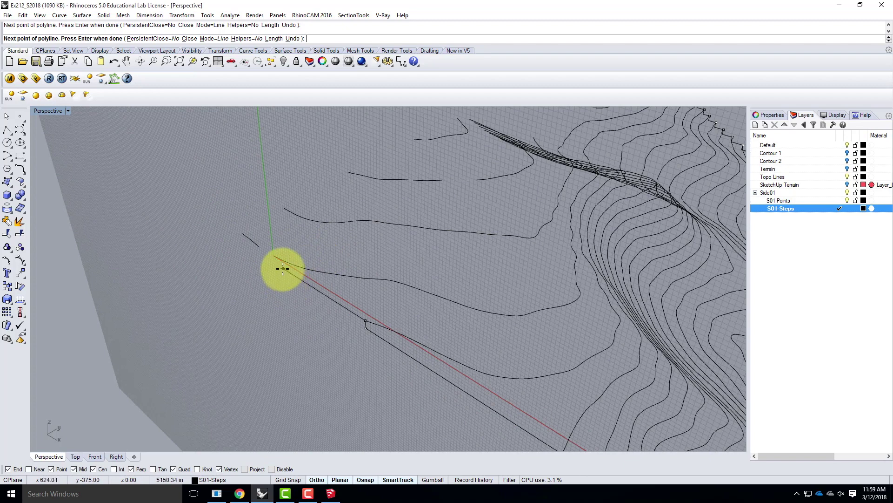
- Step up to the construction plane's origin and finish the polyline at the near end of the short corner contour
{"action": "left_click", "coordinate": [273, 256]}
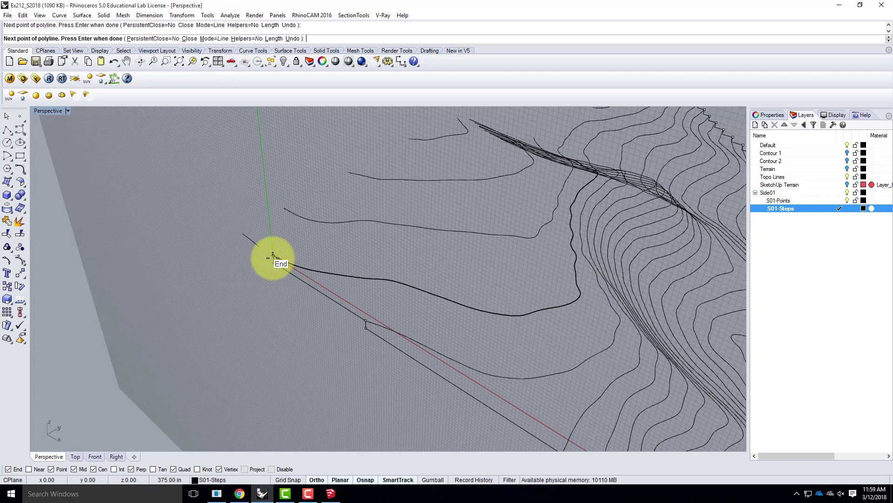
{"action": "left_click", "coordinate": [273, 257]}
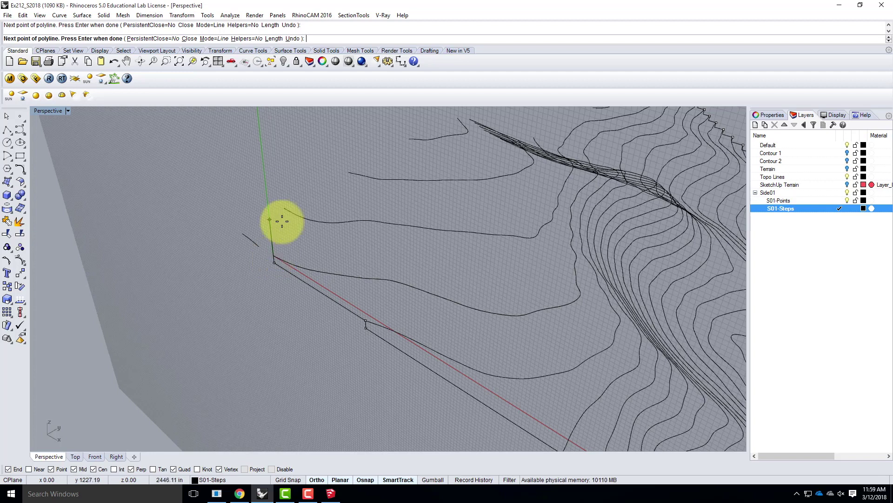
{"action": "scroll", "coordinate": [267, 246], "scroll_direction": "up", "scroll_amount": 3}
{"action": "left_click", "coordinate": [278, 262]}
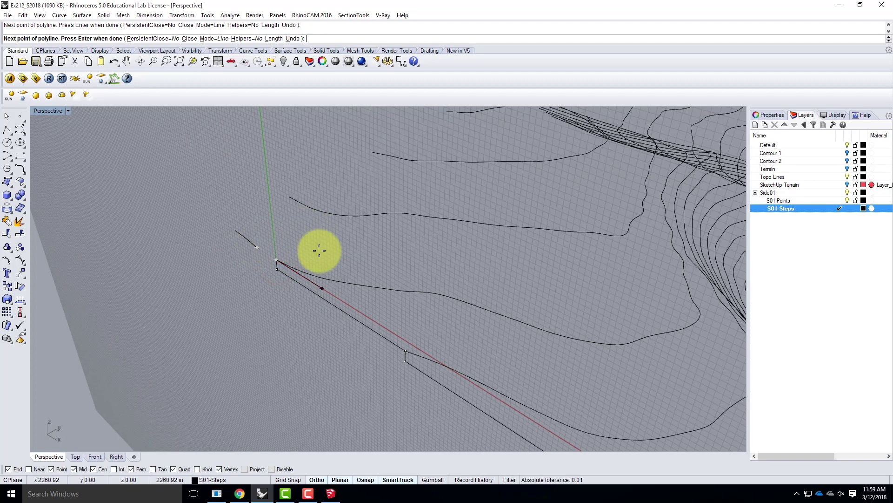
{"action": "left_click", "coordinate": [257, 247]}
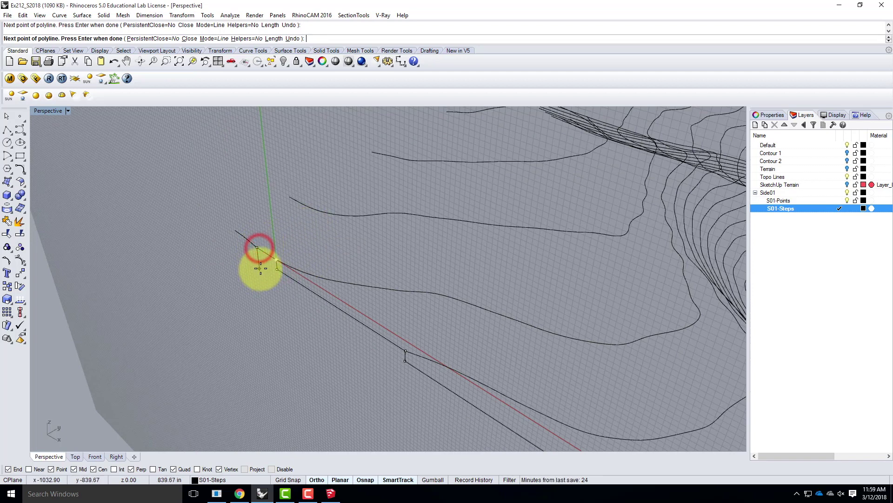
{"action": "key", "text": "Return"}
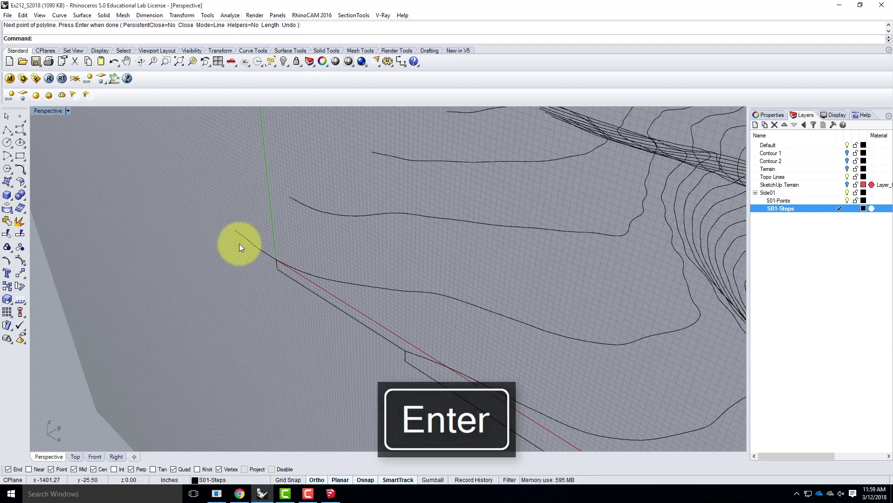
- Reset the Perspective view's construction plane to World Top
{"action": "scroll", "coordinate": [241, 251], "scroll_direction": "down", "scroll_amount": 5}
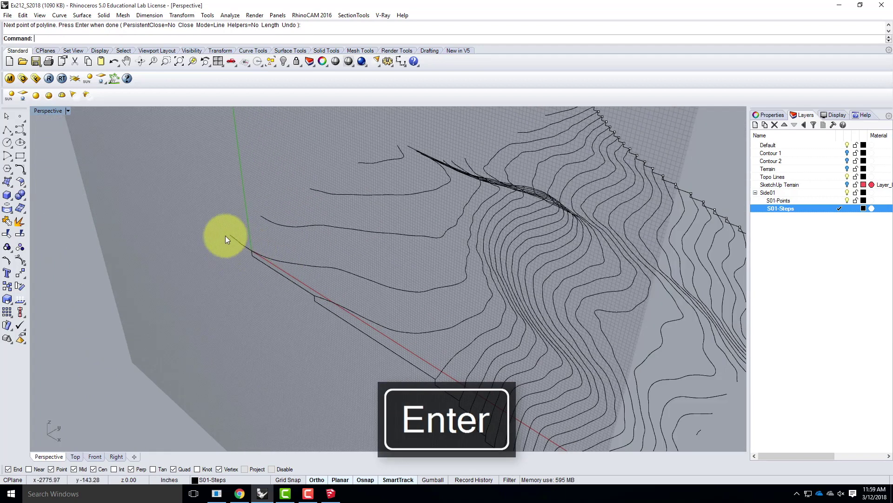
{"action": "scroll", "coordinate": [225, 239], "scroll_direction": "down", "scroll_amount": 5}
{"action": "mouse_move", "coordinate": [345, 282]}
{"action": "right_mouse_down"}
{"action": "mouse_move", "coordinate": [255, 260]}
{"action": "mouse_move", "coordinate": [431, 259]}
{"action": "mouse_move", "coordinate": [283, 257]}
{"action": "mouse_move", "coordinate": [351, 267]}
{"action": "right_mouse_up"}
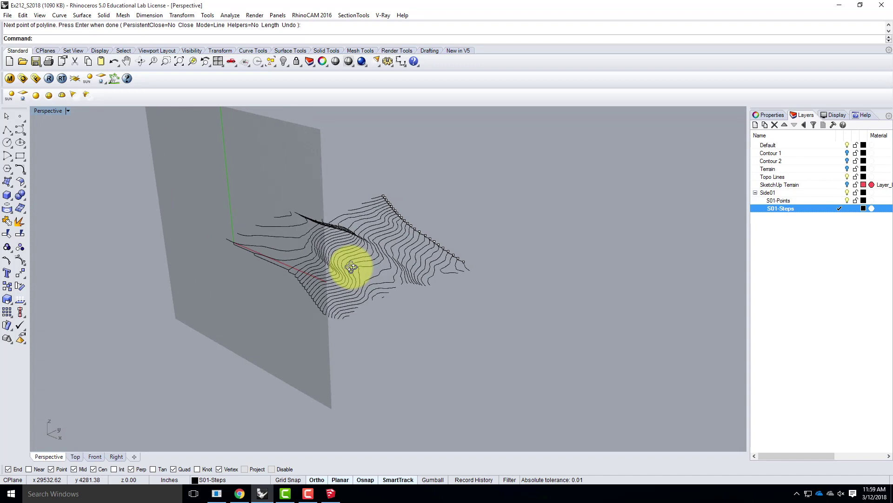
{"action": "left_click", "coordinate": [68, 111]}
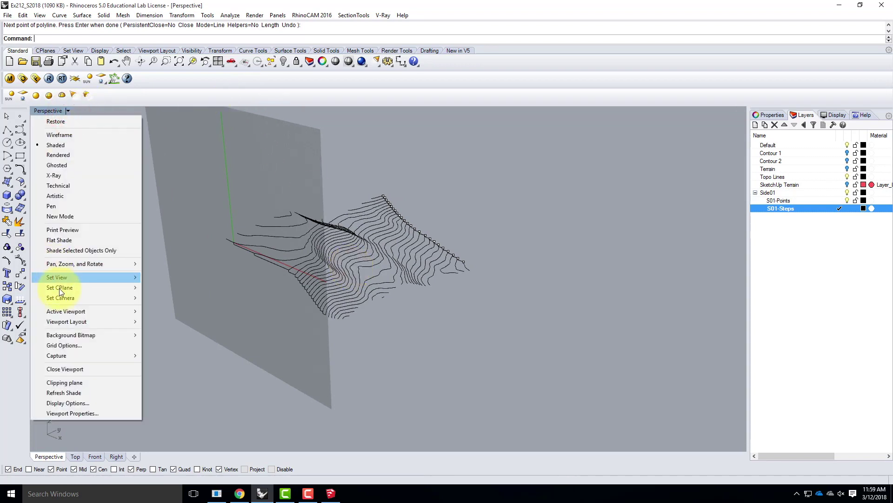
{"action": "mouse_move", "coordinate": [60, 288]}
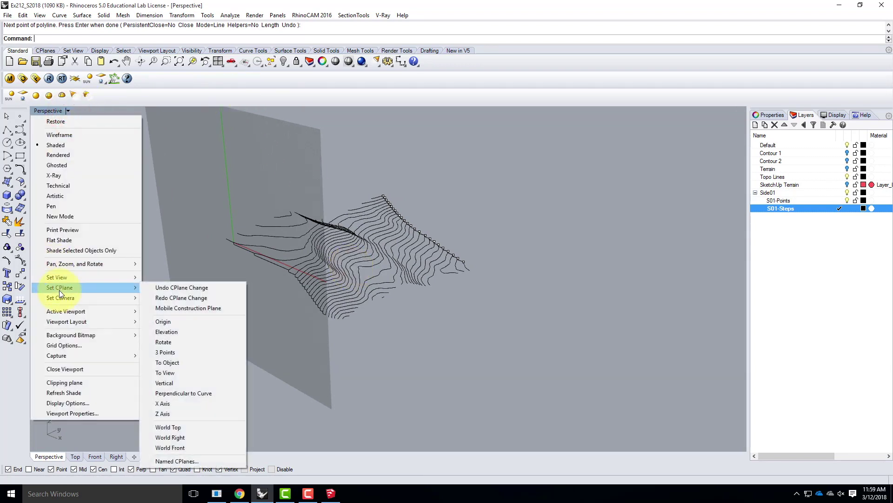
{"action": "left_click", "coordinate": [179, 430]}
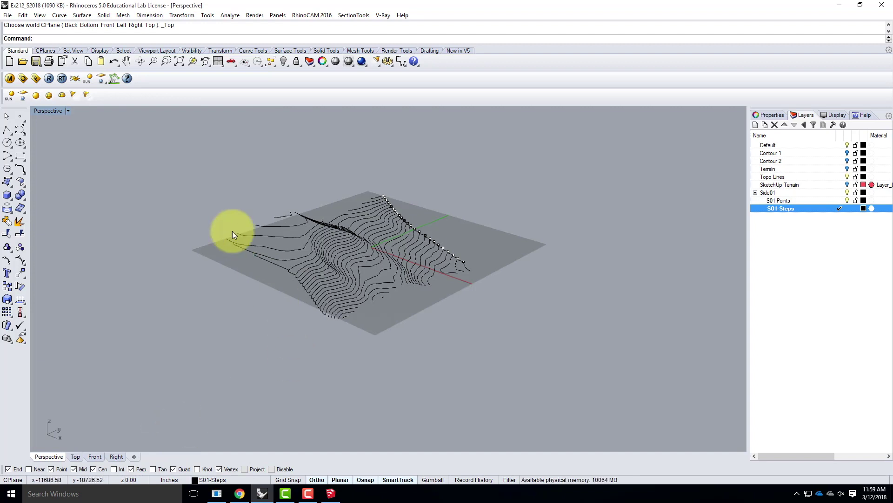
- Begin a three-point construction plane with its origin at the contour endpoint just beyond the new stepped profile's lower end
{"action": "left_click", "coordinate": [68, 112]}
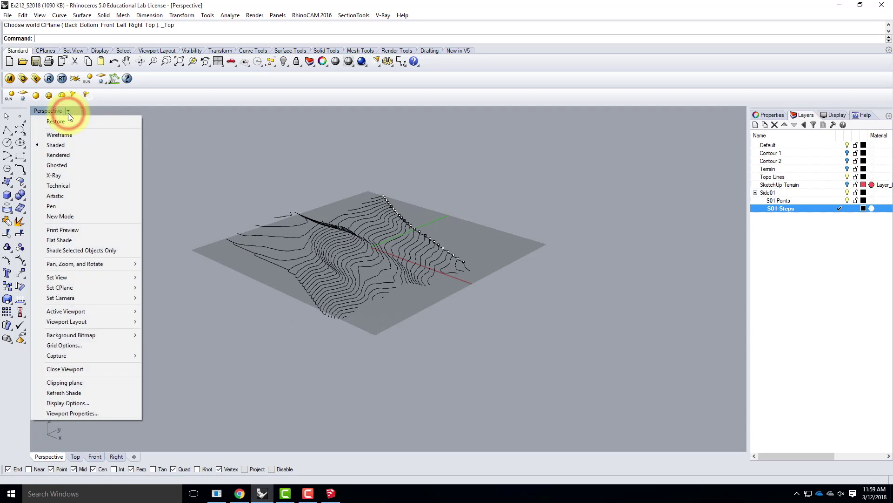
{"action": "mouse_move", "coordinate": [88, 286]}
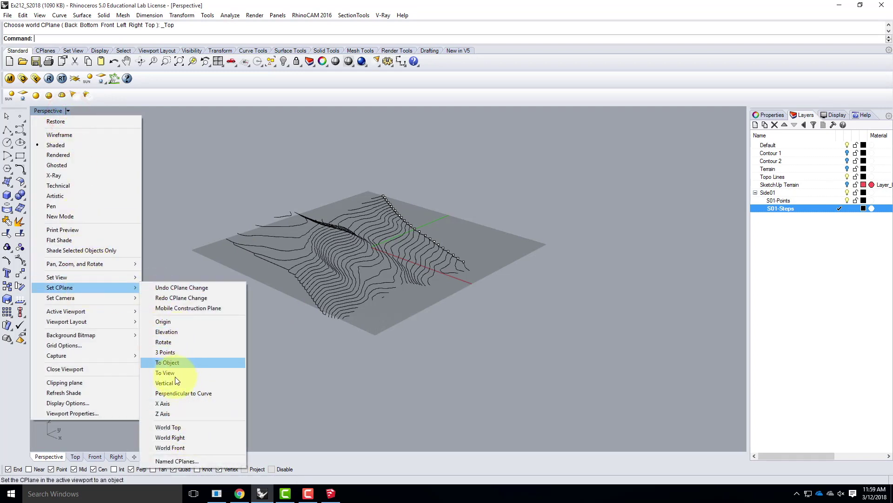
{"action": "left_click", "coordinate": [171, 354]}
{"action": "scroll", "coordinate": [423, 323], "scroll_direction": "up", "scroll_amount": 8}
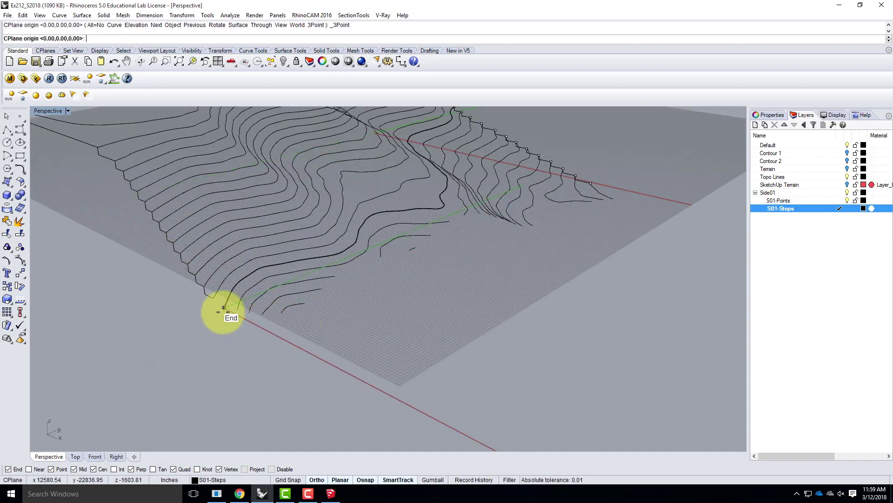
{"action": "left_click", "coordinate": [219, 312]}
- Direct the X axis along the adjacent terrain side in world Y, orient the plane vertically in the Front view, and maximize Perspective
{"action": "scroll", "coordinate": [261, 317], "scroll_direction": "down", "scroll_amount": 5}
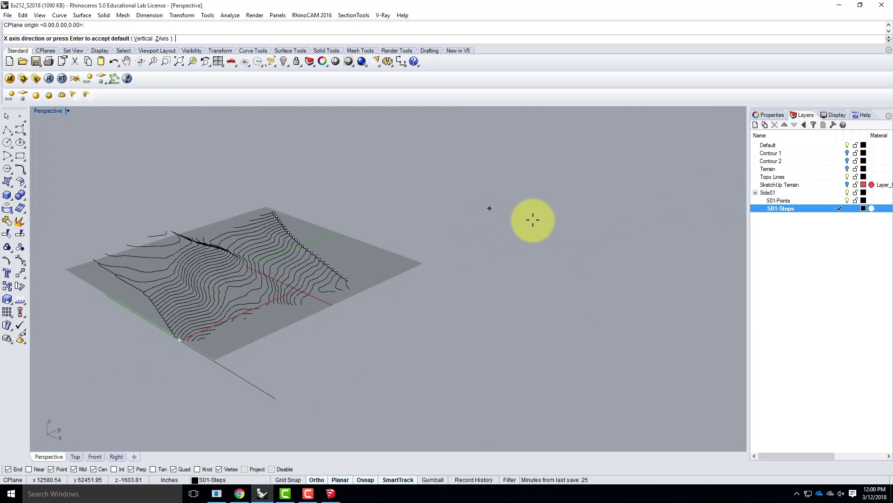
{"action": "left_click", "coordinate": [533, 220]}
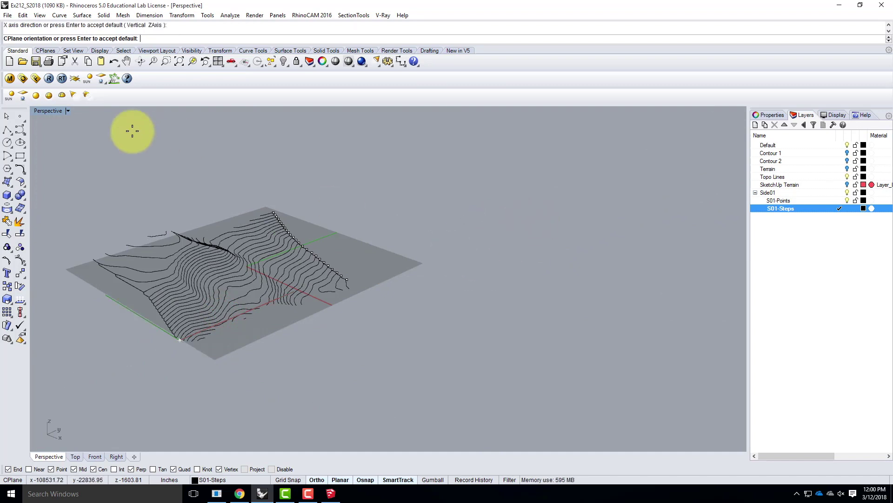
{"action": "double_click", "coordinate": [44, 110]}
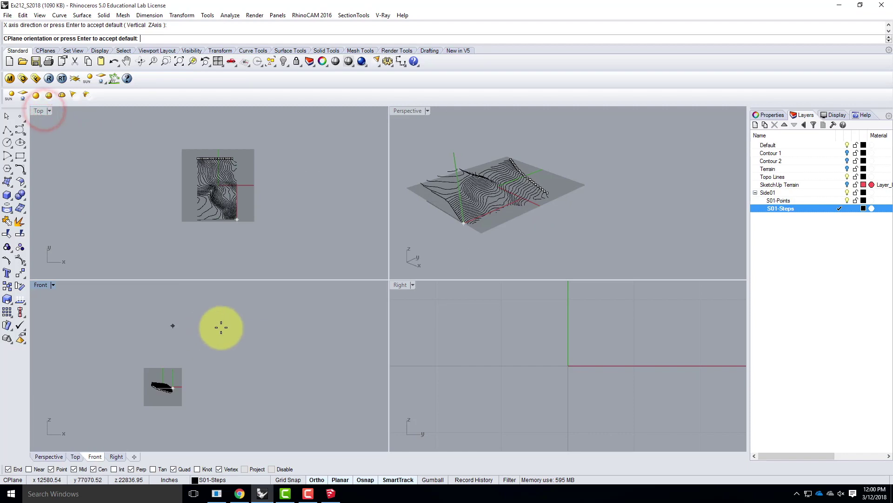
{"action": "left_click", "coordinate": [233, 322]}
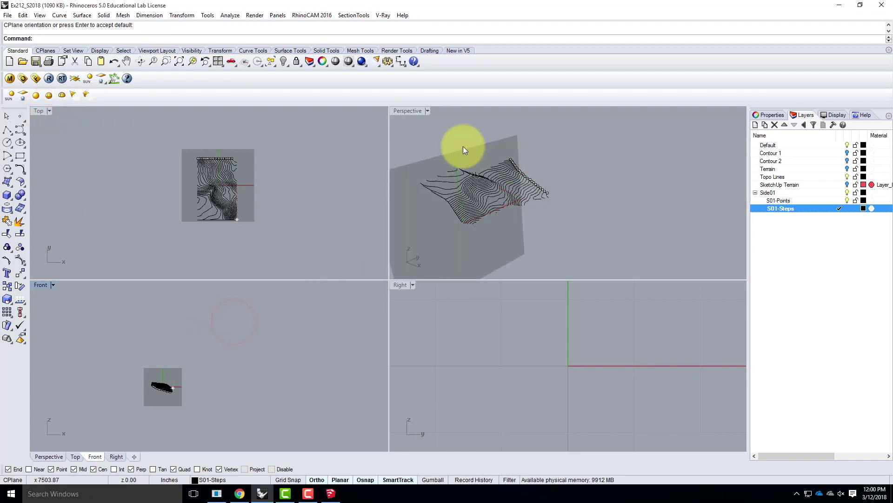
{"action": "double_click", "coordinate": [406, 110]}
{"action": "right_click_drag", "start_coordinate": [552, 251], "coordinate": [523, 235]}
{"action": "scroll", "coordinate": [180, 303], "scroll_direction": "up", "scroll_amount": 5}
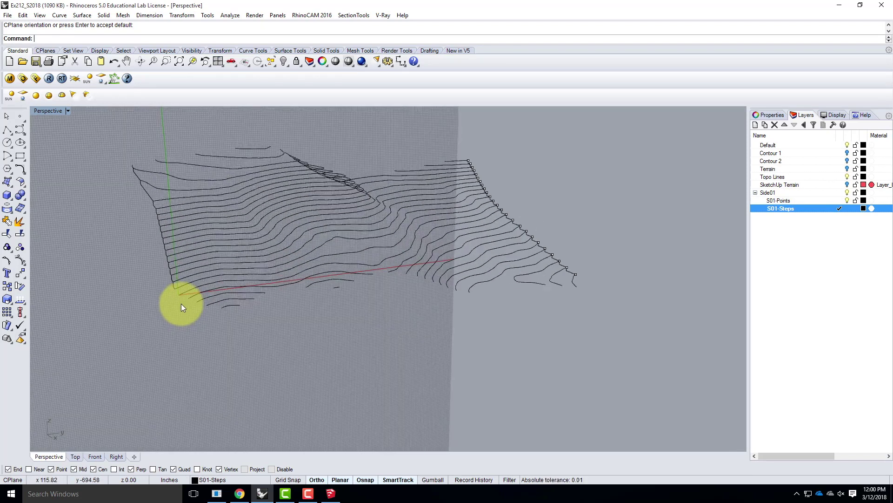
- Start a polyline at the construction plane's origin and step down through the contour endpoints to the near end of the lowest corner contour
{"action": "scroll", "coordinate": [180, 303], "scroll_direction": "up", "scroll_amount": 3}
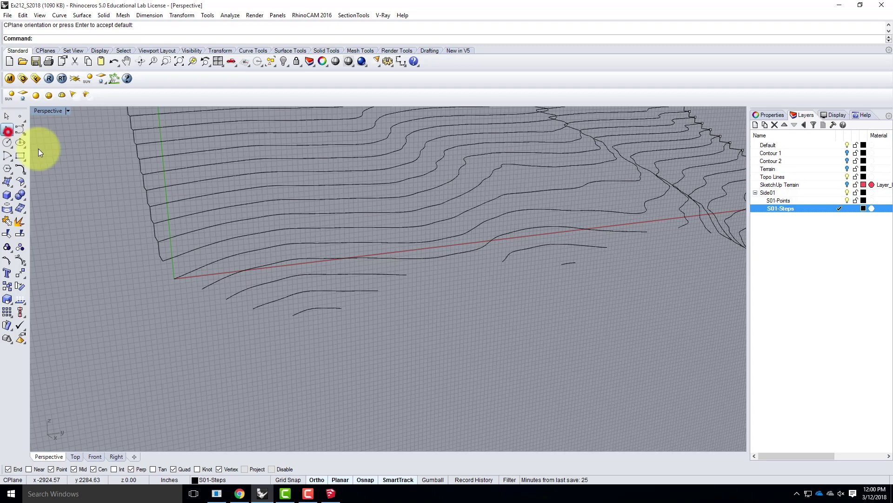
{"action": "left_click", "coordinate": [8, 131]}
{"action": "left_click", "coordinate": [175, 278]}
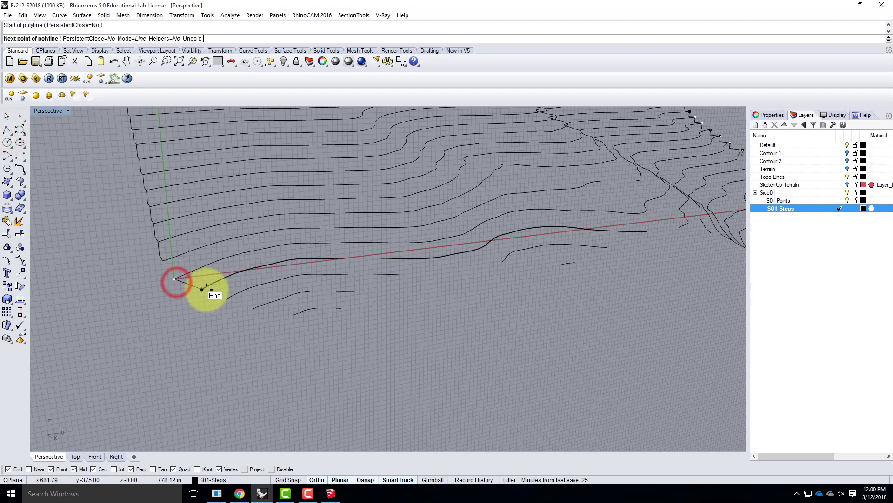
{"action": "left_click", "coordinate": [175, 291]}
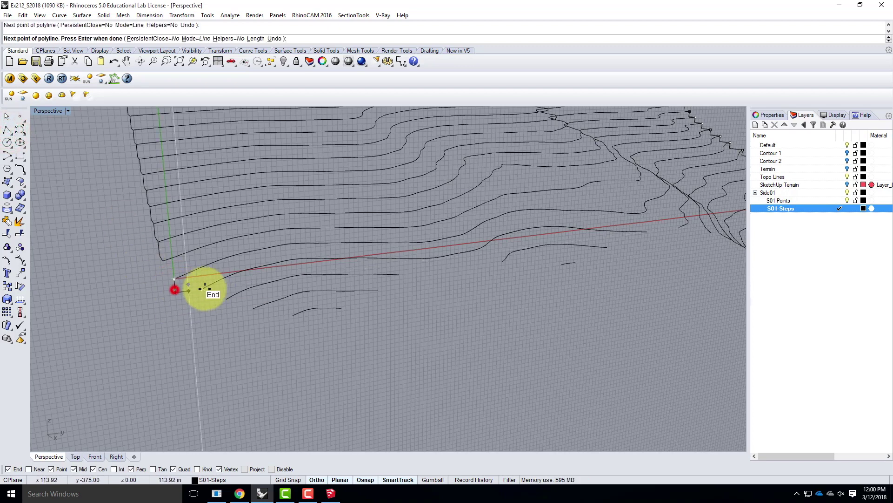
{"action": "left_click", "coordinate": [202, 288]}
{"action": "left_click", "coordinate": [203, 301]}
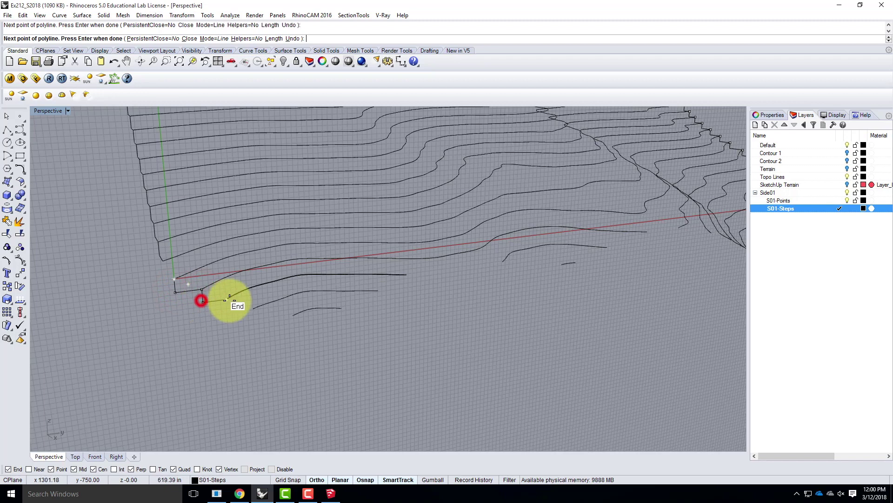
{"action": "left_click", "coordinate": [226, 299]}
{"action": "left_click", "coordinate": [227, 311]}
{"action": "left_click", "coordinate": [253, 309]}
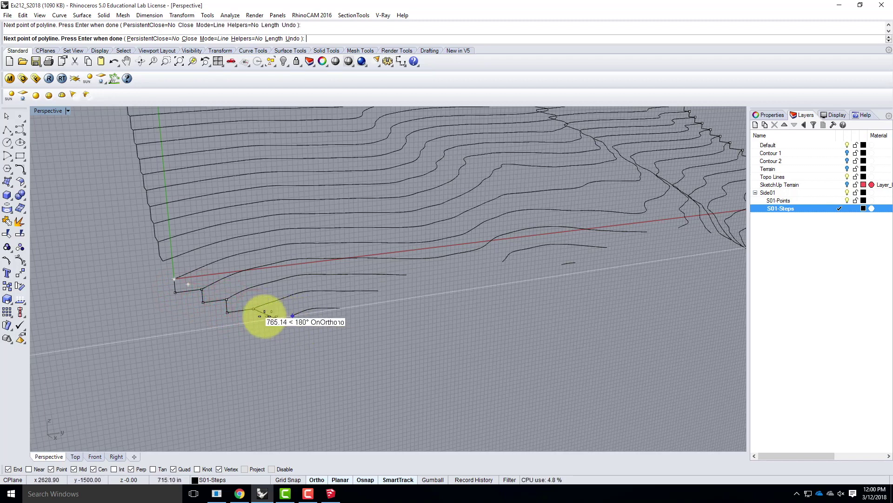
{"action": "left_click", "coordinate": [253, 320]}
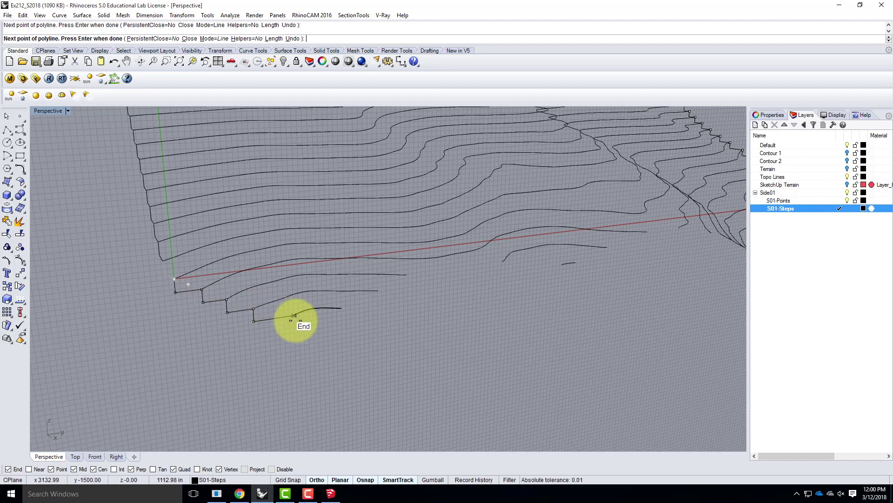
{"action": "left_click", "coordinate": [292, 315]}
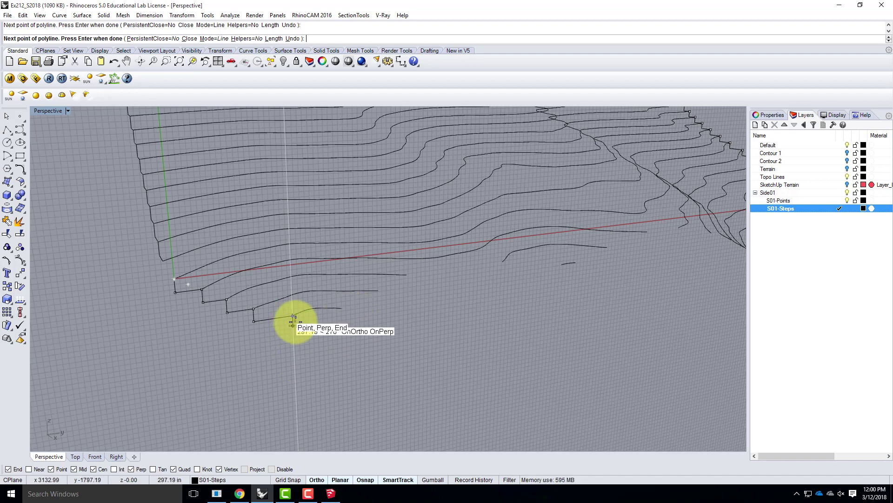
- Drop the polyline 31.25' below the lowest corner contour and run it underneath and up to that contour's far end
{"action": "scroll", "coordinate": [340, 319], "scroll_direction": "up", "scroll_amount": 5}
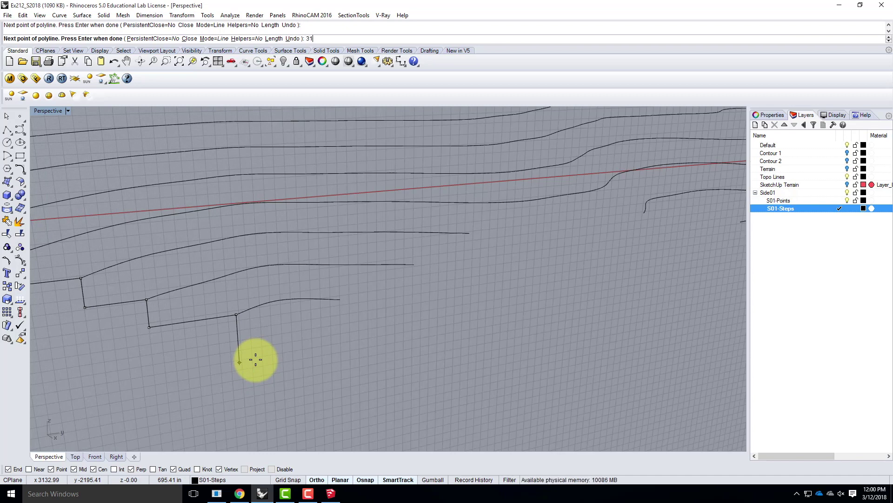
{"action": "type", "text": "5'"}
{"action": "key", "text": "Return"}
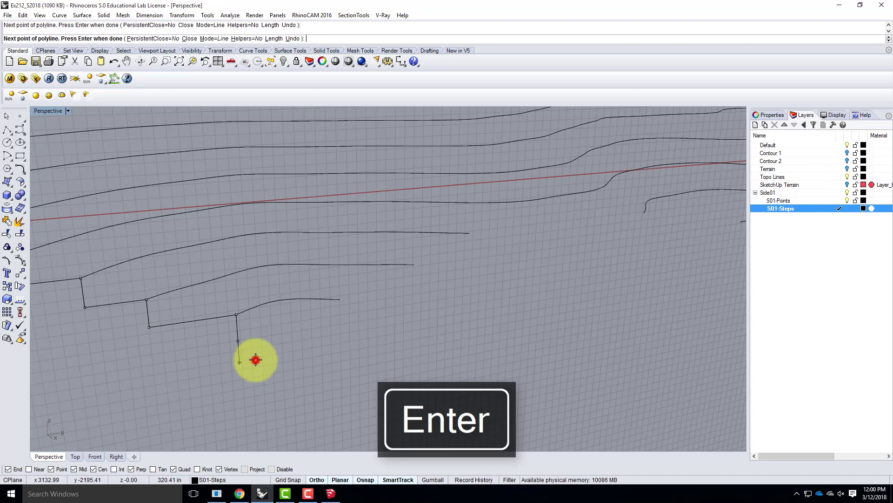
{"action": "left_click", "coordinate": [256, 359]}
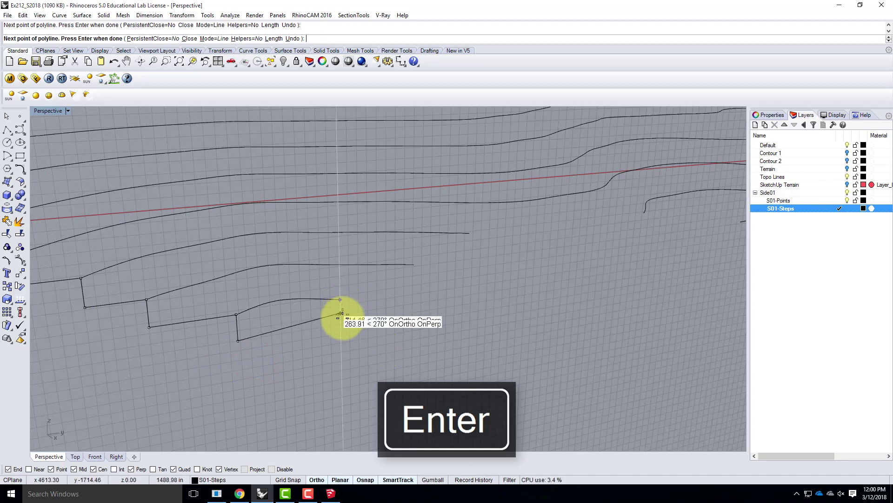
{"action": "left_click", "coordinate": [341, 324]}
{"action": "left_click", "coordinate": [341, 299]}
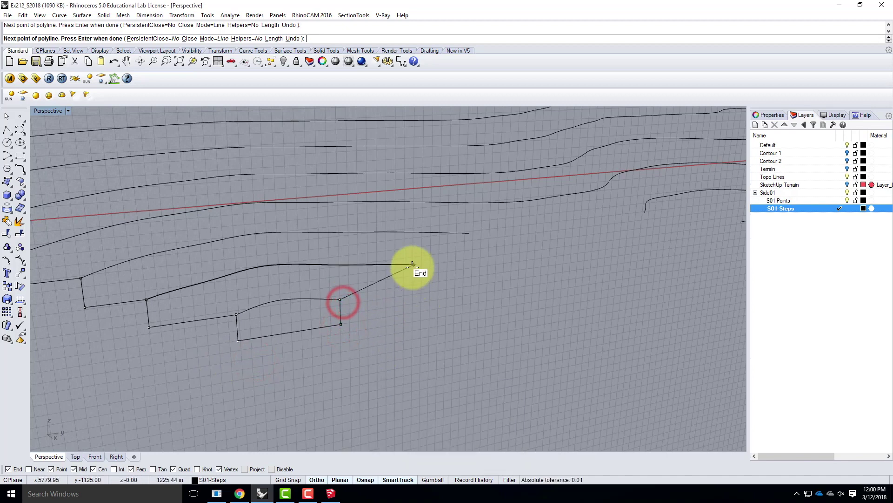
- Step the polyline up through the far ends of the two contours above the lowest corner contour
{"action": "left_click", "coordinate": [414, 288]}
{"action": "left_click", "coordinate": [413, 264]}
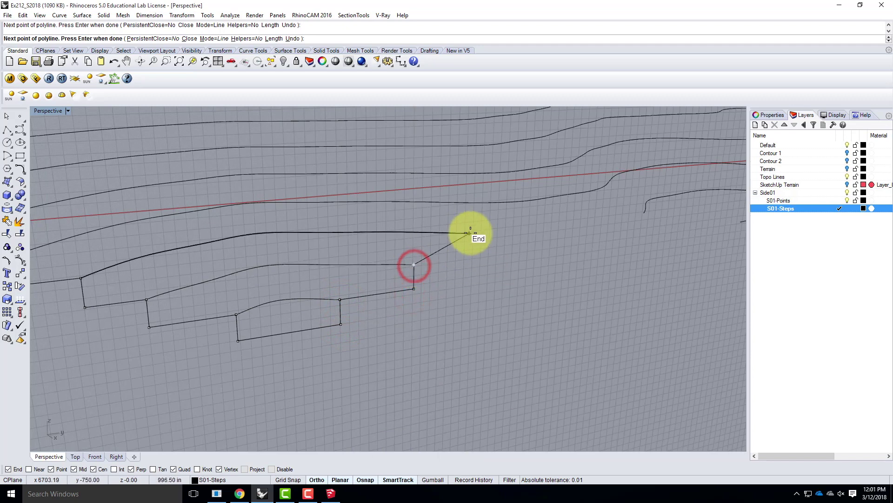
{"action": "left_click", "coordinate": [469, 257]}
{"action": "left_click", "coordinate": [469, 234]}
{"action": "right_click_drag", "start_coordinate": [235, 242], "coordinate": [189, 299]}
{"action": "left_click", "coordinate": [302, 248]}
{"action": "left_click", "coordinate": [304, 245]}
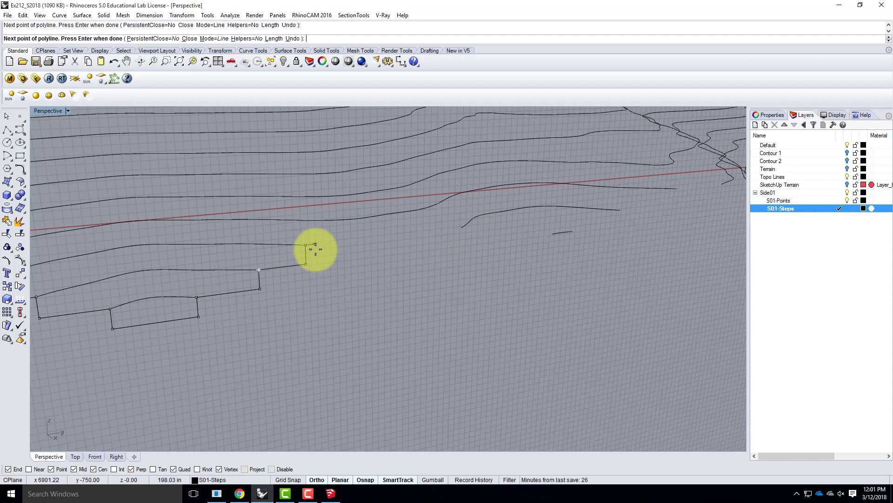
- Continue the polyline across to the near end of the next contour, then one step down to the near end of the tiny contour
{"action": "left_click", "coordinate": [461, 228]}
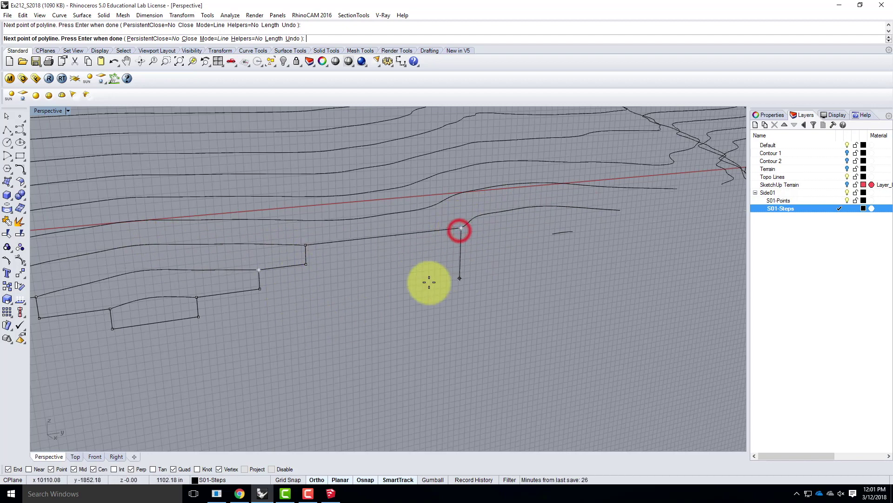
{"action": "left_click", "coordinate": [460, 245]}
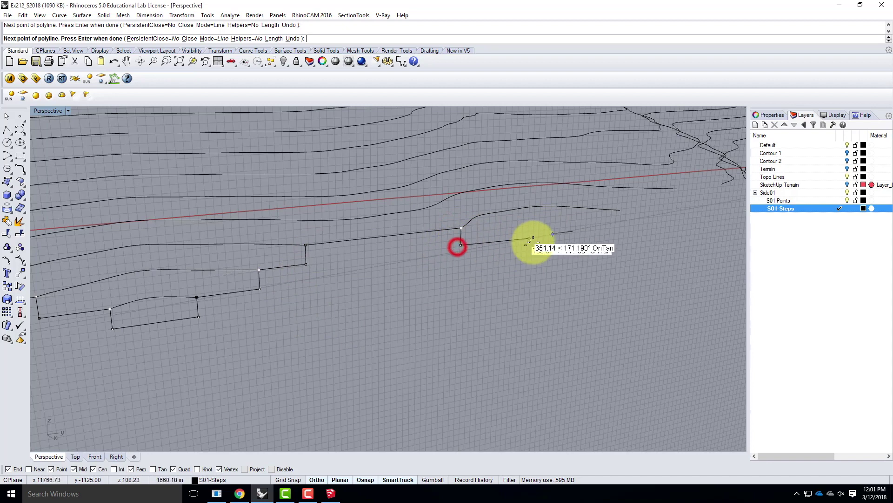
{"action": "left_click", "coordinate": [552, 235]}
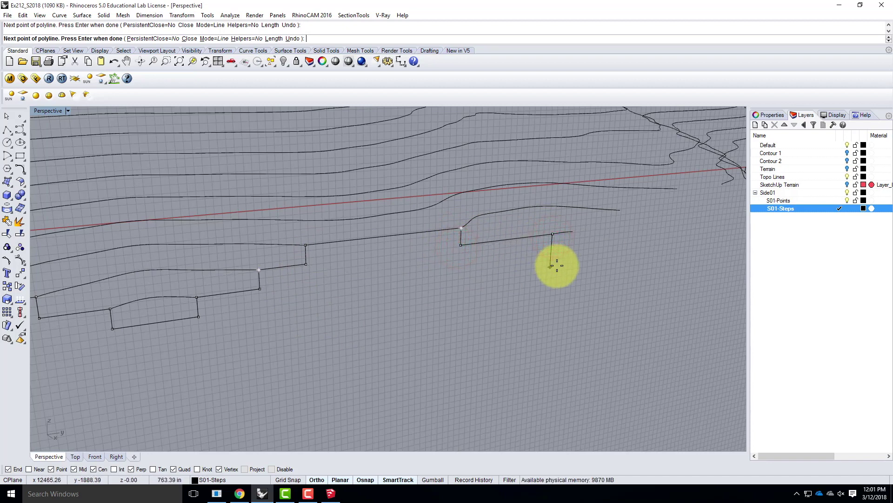
- Drop the polyline 31.25' under the tiny contour and bring it across and up to that contour's far end
{"action": "type", "text": "31.25'"}
{"action": "key", "text": "Return"}
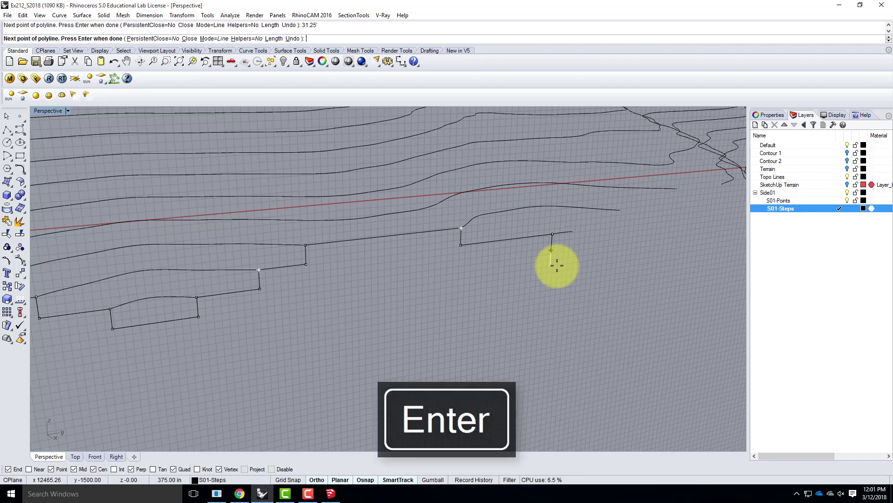
{"action": "left_click", "coordinate": [556, 265]}
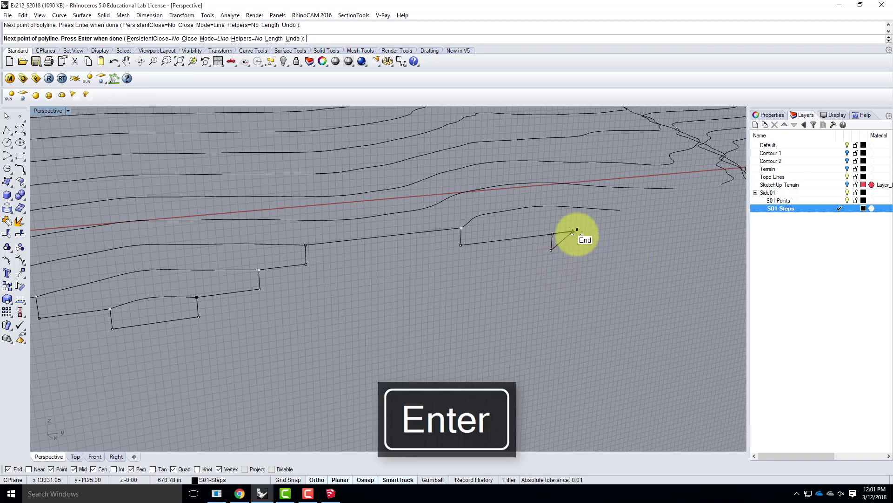
{"action": "left_click", "coordinate": [577, 248]}
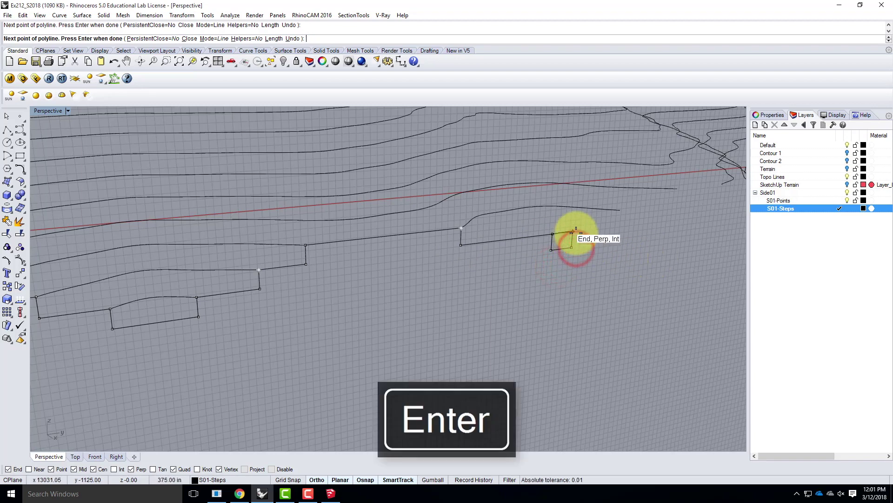
{"action": "left_click", "coordinate": [577, 233]}
- Climb from the tiny contour through the far ends of the two longer contours above it
{"action": "left_click", "coordinate": [623, 224]}
{"action": "left_click", "coordinate": [620, 210]}
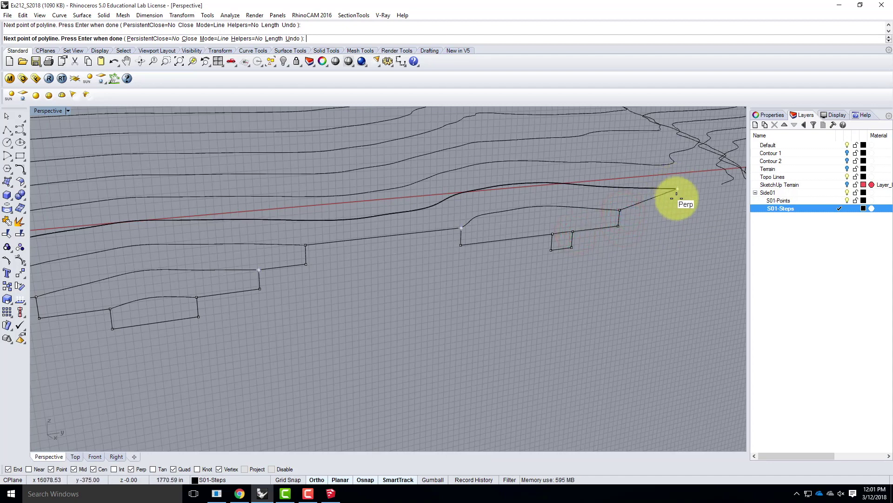
{"action": "left_click", "coordinate": [676, 207]}
{"action": "left_click", "coordinate": [677, 188]}
- Run the polyline level past the last contour end, drop it one step, and finish it at the following contour endpoint
{"action": "left_click", "coordinate": [723, 186]}
{"action": "scroll", "coordinate": [373, 215], "scroll_direction": "down", "scroll_amount": 4}
{"action": "scroll", "coordinate": [591, 201], "scroll_direction": "up", "scroll_amount": 3}
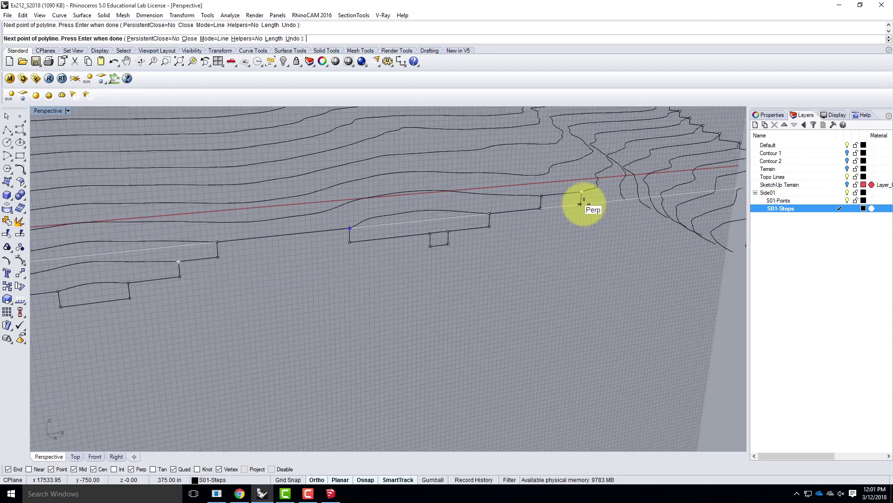
{"action": "scroll", "coordinate": [580, 204], "scroll_direction": "up", "scroll_amount": 2}
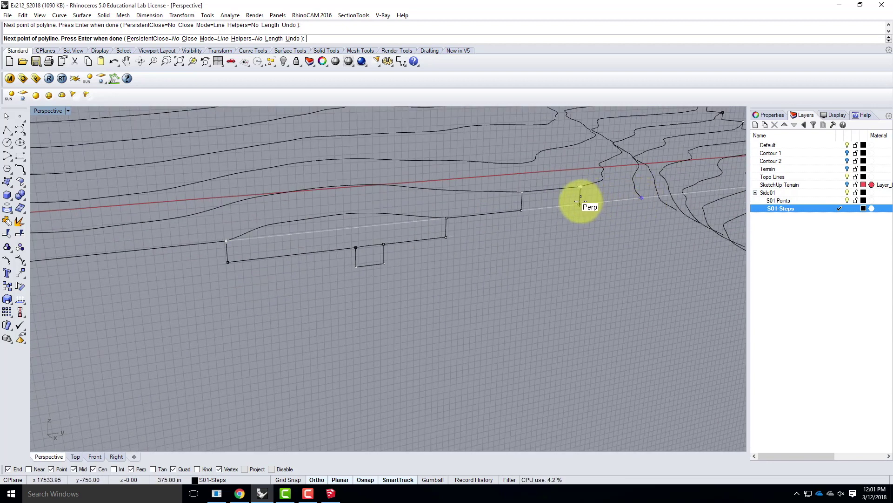
{"action": "left_click", "coordinate": [580, 202]}
{"action": "left_click", "coordinate": [642, 198]}
{"action": "scroll", "coordinate": [429, 283], "scroll_direction": "down", "scroll_amount": 2}
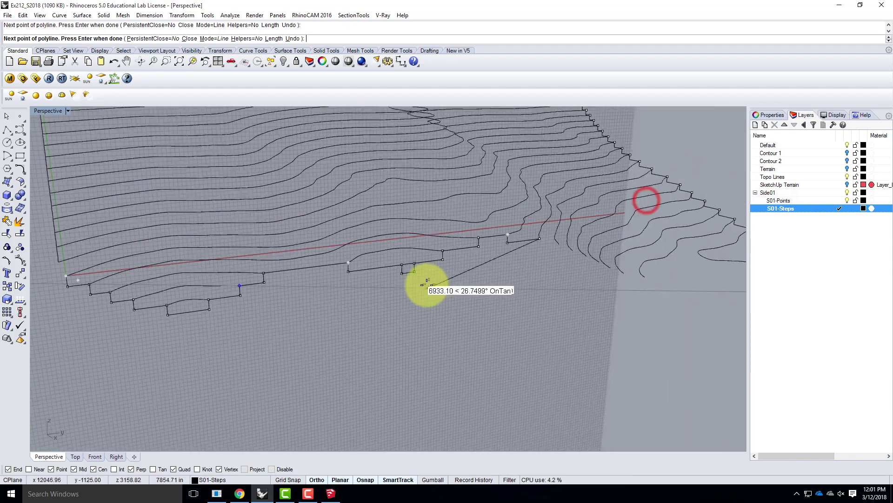
{"action": "scroll", "coordinate": [427, 281], "scroll_direction": "up", "scroll_amount": 2}
{"action": "key", "text": "Return"}
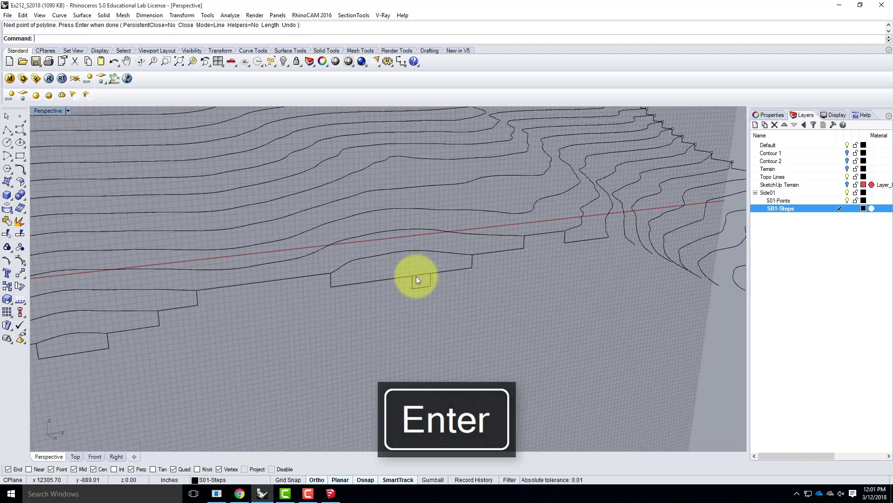
- Delete the tiny contour that closes the small notch in the new stepped profile
{"action": "scroll", "coordinate": [461, 284], "scroll_direction": "up", "scroll_amount": 1}
{"action": "scroll", "coordinate": [463, 285], "scroll_direction": "down", "scroll_amount": 3}
{"action": "scroll", "coordinate": [450, 281], "scroll_direction": "up", "scroll_amount": 3}
{"action": "left_click", "coordinate": [453, 283]}
{"action": "right_click_drag", "start_coordinate": [543, 281], "coordinate": [435, 318]}
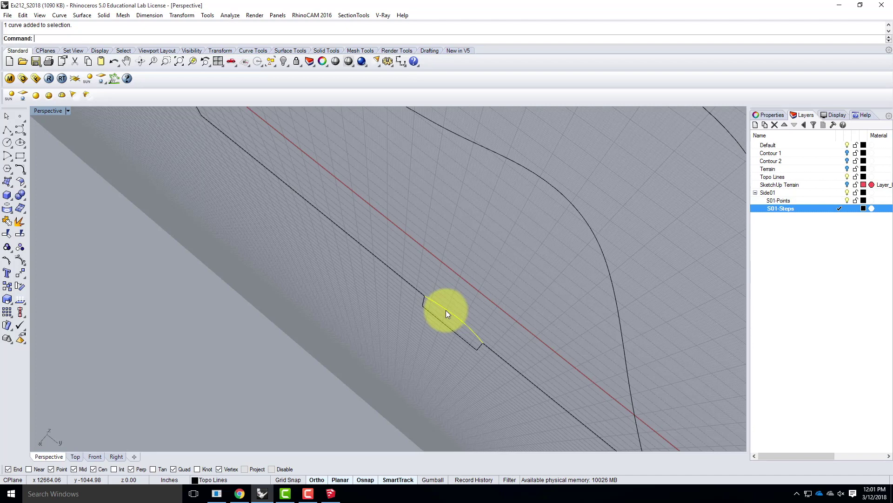
{"action": "mouse_move", "coordinate": [446, 310]}
{"action": "right_mouse_down"}
{"action": "mouse_move", "coordinate": [459, 333]}
{"action": "mouse_move", "coordinate": [378, 334]}
{"action": "mouse_move", "coordinate": [451, 306]}
{"action": "right_mouse_up"}
{"action": "scroll", "coordinate": [445, 298], "scroll_direction": "up", "scroll_amount": 5}
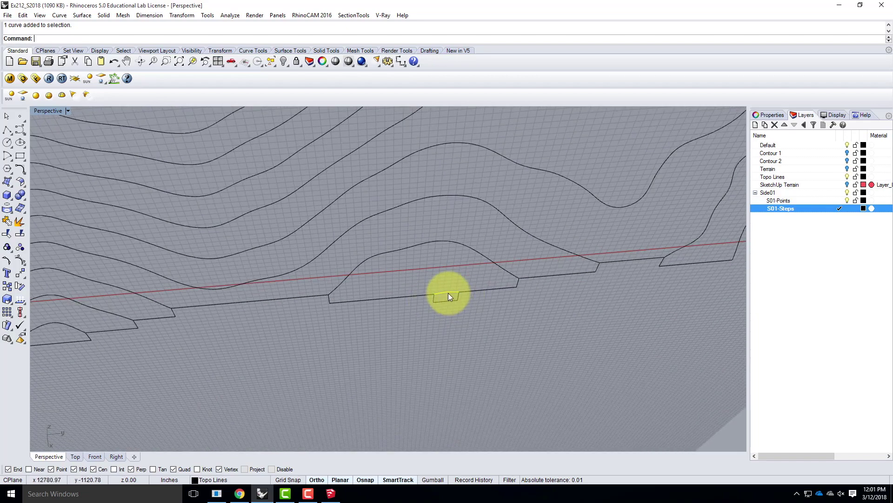
{"action": "key", "text": "Delete"}
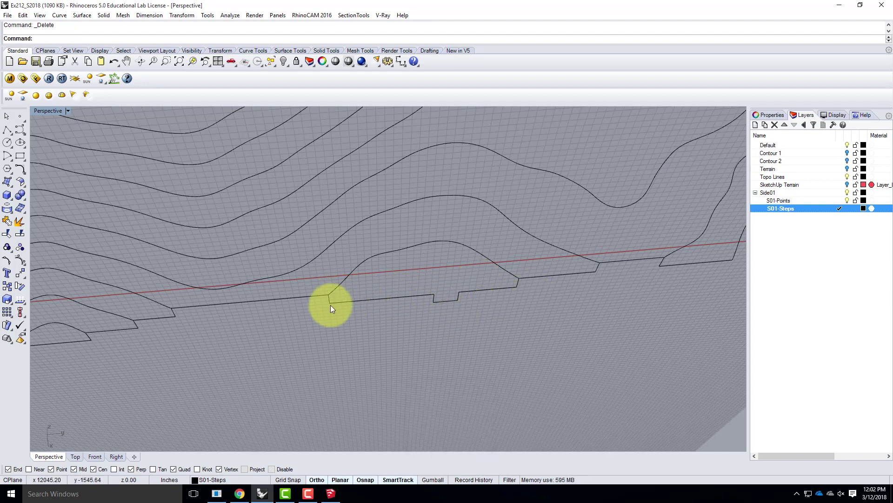
- Delete the short corner contour extending past the end of the earlier stepped profile
{"action": "scroll", "coordinate": [284, 331], "scroll_direction": "down", "scroll_amount": 10}
{"action": "scroll", "coordinate": [531, 297], "scroll_direction": "up", "scroll_amount": 4}
{"action": "scroll", "coordinate": [319, 303], "scroll_direction": "down", "scroll_amount": 5}
{"action": "right_click_drag", "start_coordinate": [315, 303], "coordinate": [250, 302]}
{"action": "scroll", "coordinate": [249, 302], "scroll_direction": "up", "scroll_amount": 4}
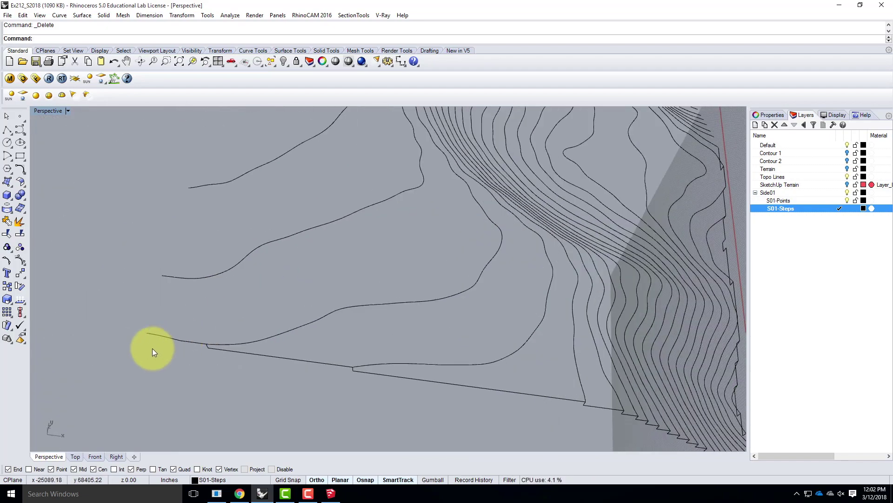
{"action": "left_click", "coordinate": [158, 339]}
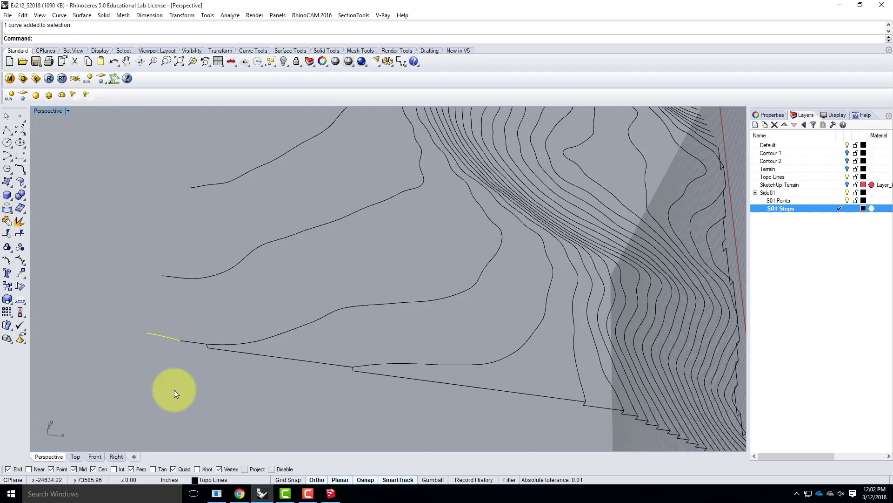
{"action": "key", "text": "Delete"}
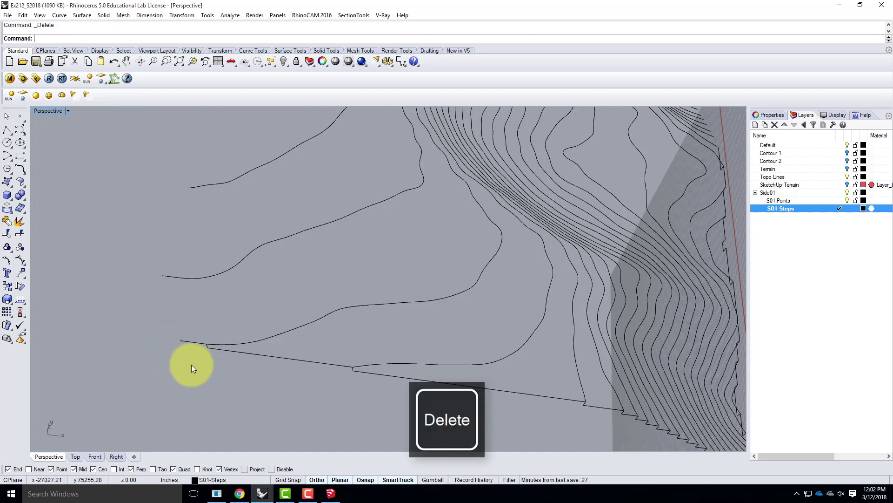
{"action": "right_click_drag", "start_coordinate": [158, 331], "coordinate": [364, 265]}
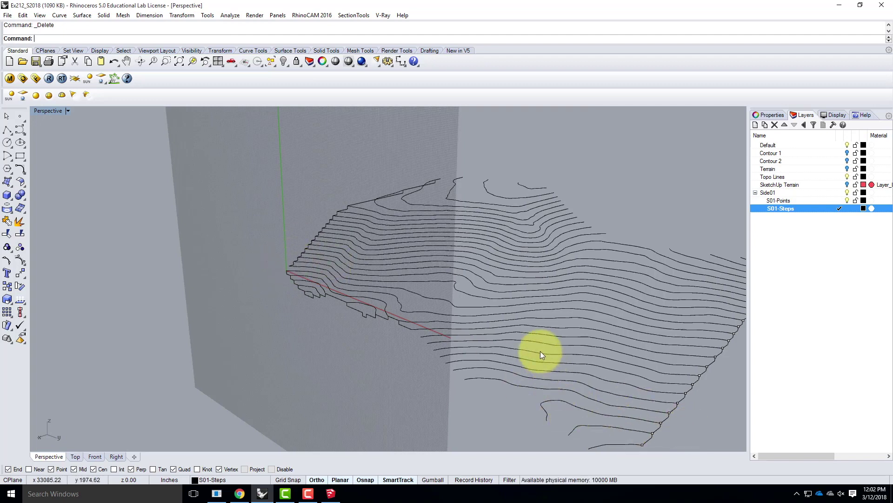
{"action": "scroll", "coordinate": [372, 330], "scroll_direction": "up", "scroll_amount": 5}
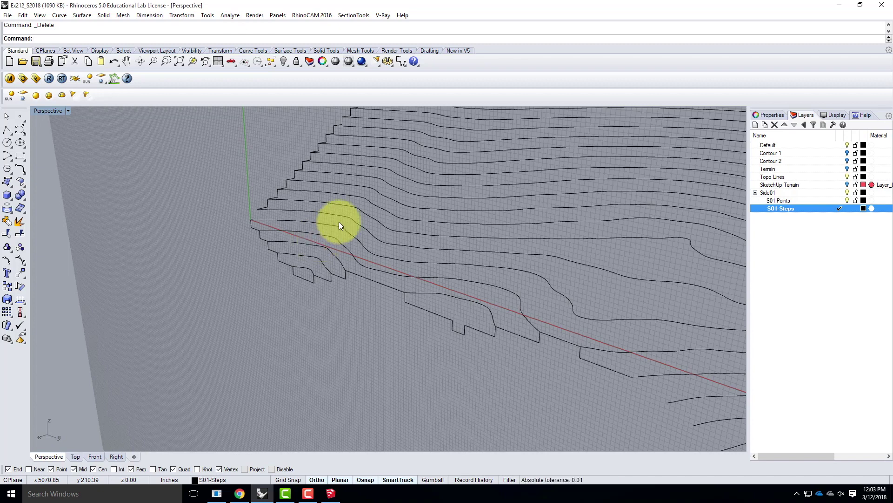
{"action": "left_click", "coordinate": [304, 494]}
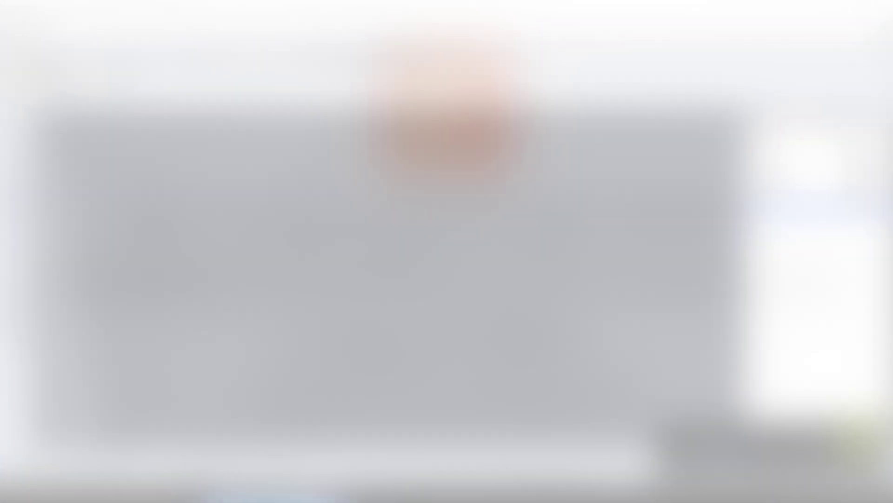